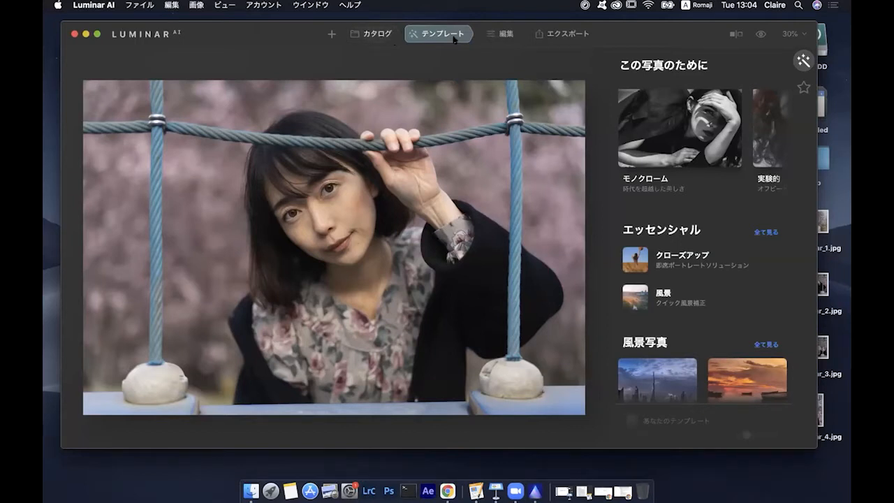
View the portrait beside the cherry blossom branch from the catalog in template mode, checking it at 100% zoom.
{"action": "left_click", "coordinate": [376, 35]}
{"action": "left_click", "coordinate": [314, 138]}
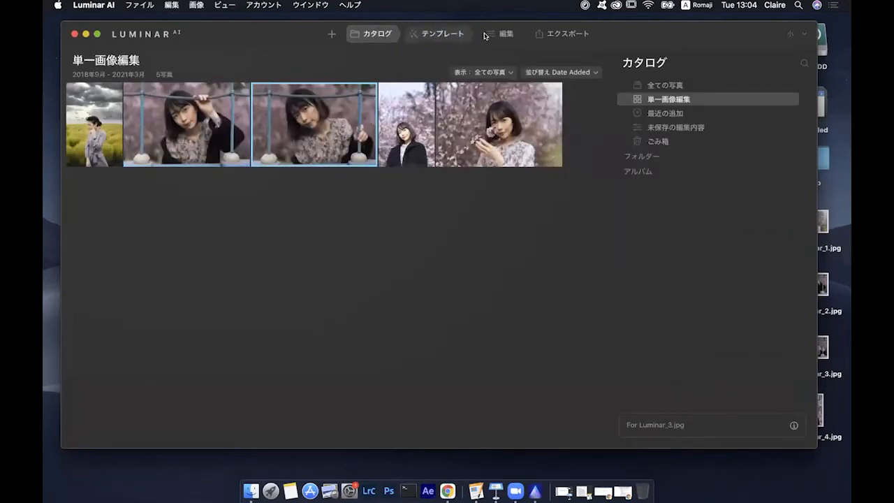
{"action": "left_click", "coordinate": [492, 132]}
{"action": "left_click", "coordinate": [493, 35]}
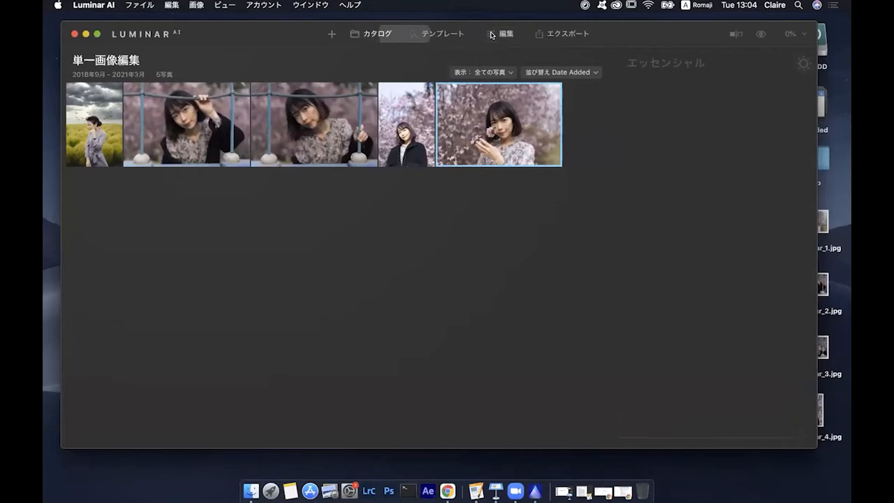
{"action": "left_click", "coordinate": [439, 33]}
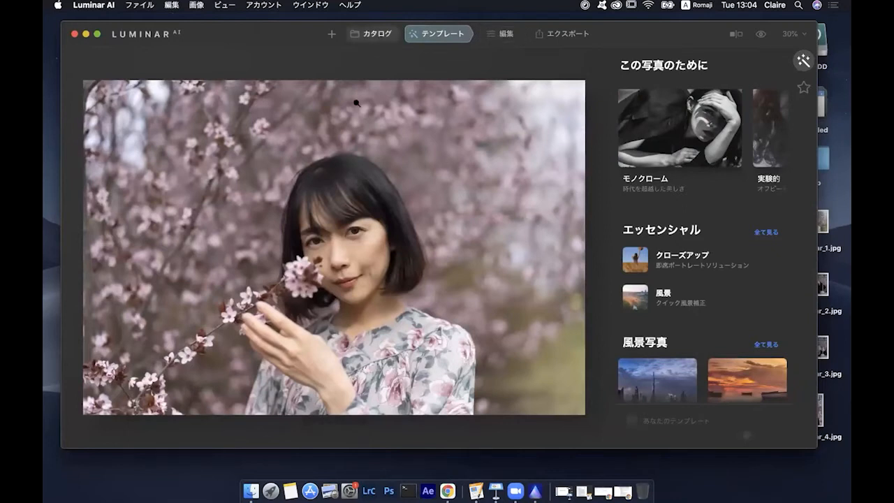
{"action": "double_click", "coordinate": [424, 79]}
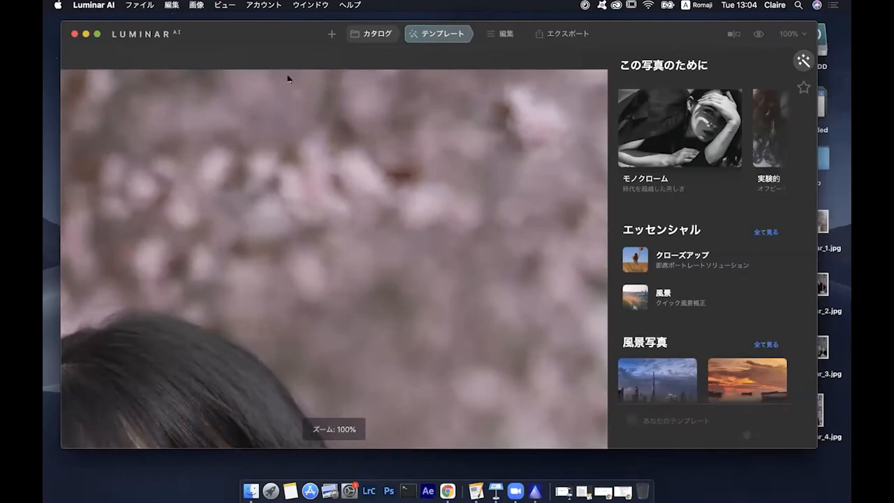
{"action": "double_click", "coordinate": [287, 79]}
Choose the portrait with the hand raised on the rope from the catalog and show its suggested templates.
{"action": "left_click", "coordinate": [381, 35]}
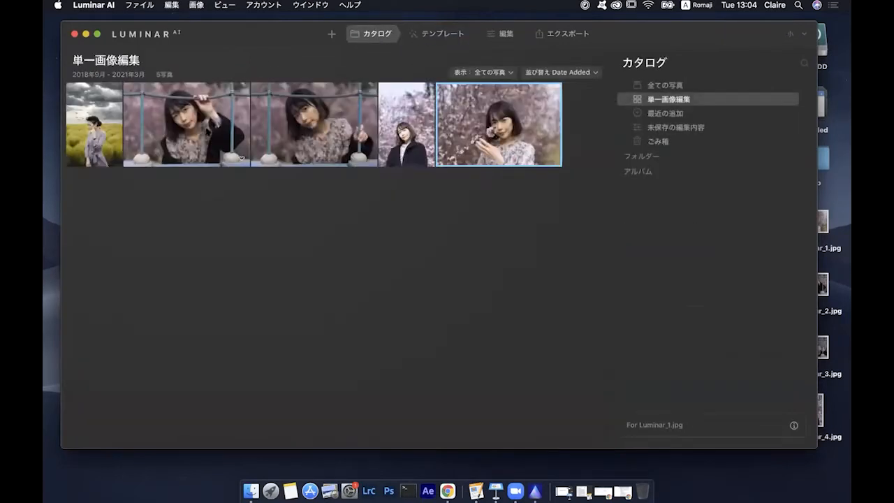
{"action": "left_click", "coordinate": [432, 31]}
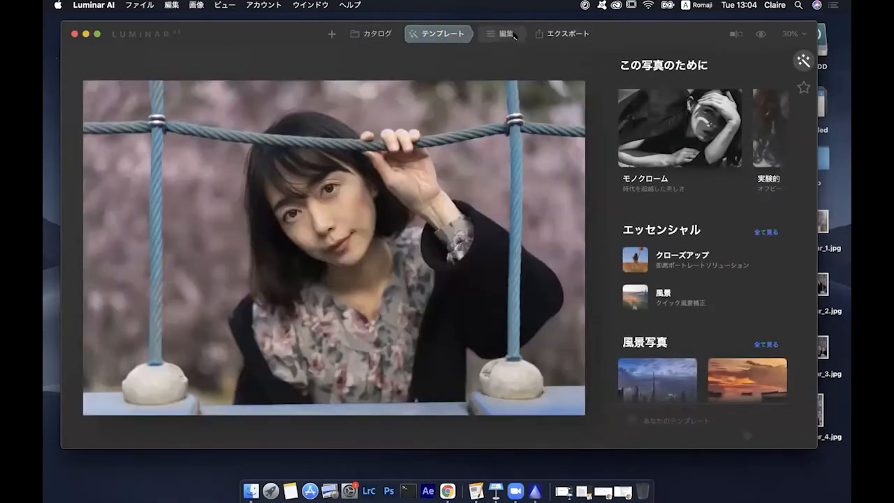
{"action": "left_click", "coordinate": [504, 34]}
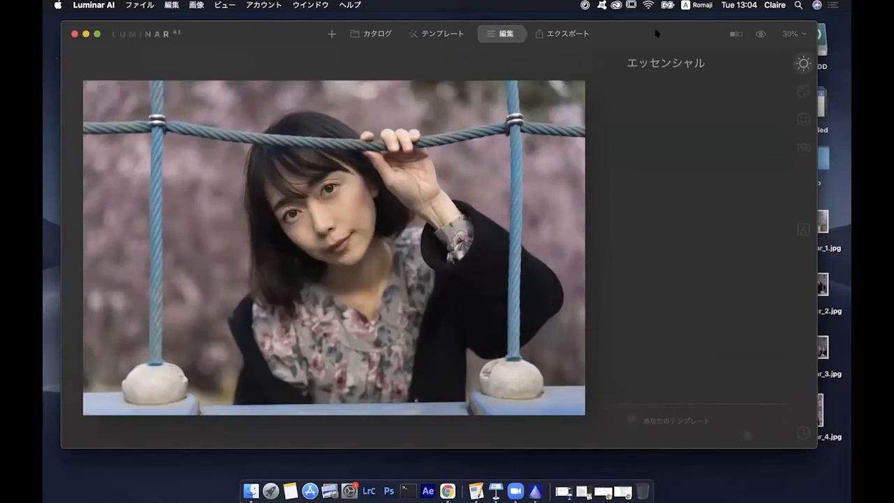
{"action": "left_click_drag", "start_coordinate": [621, 32], "coordinate": [611, 25]}
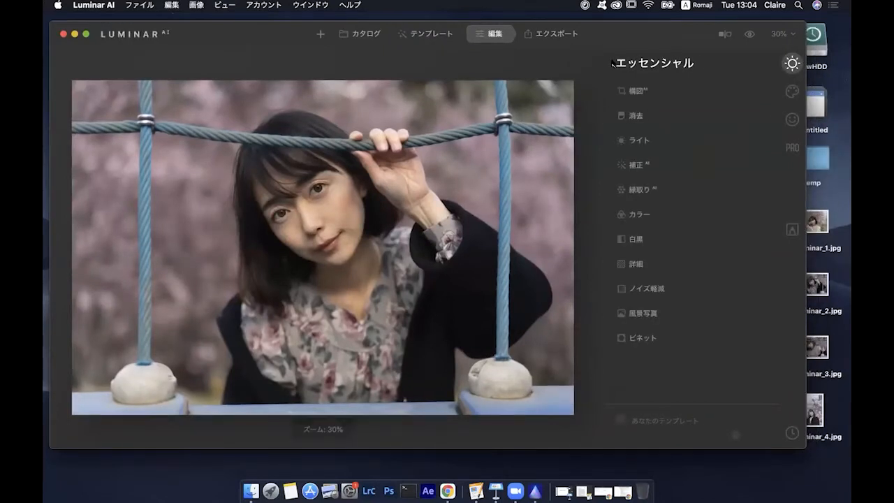
{"action": "left_click", "coordinate": [431, 34]}
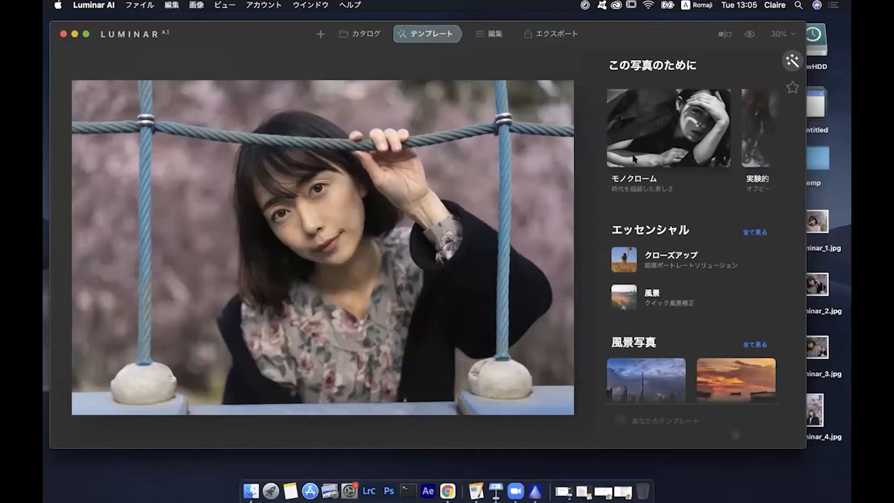
Try several looks from the 実験的 template collection on the portrait and apply the 祝福 template.
{"action": "scroll", "coordinate": [635, 158], "scroll_direction": "right", "scroll_amount": 5}
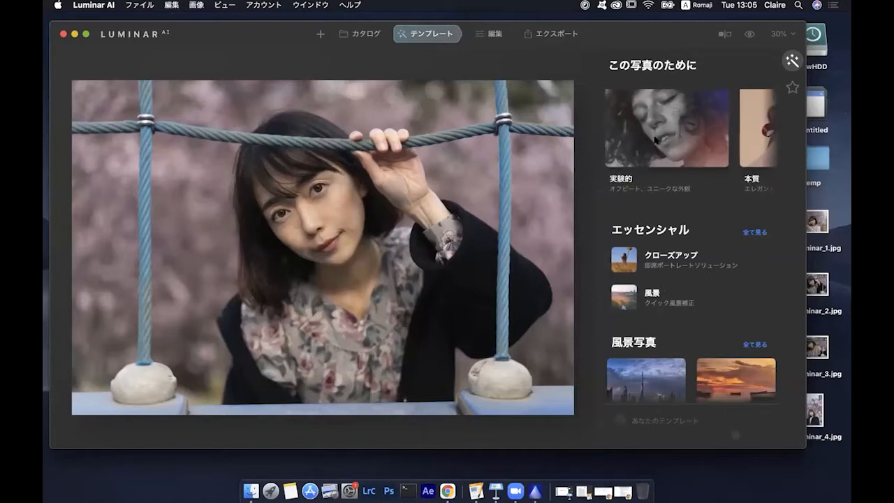
{"action": "left_click", "coordinate": [656, 140]}
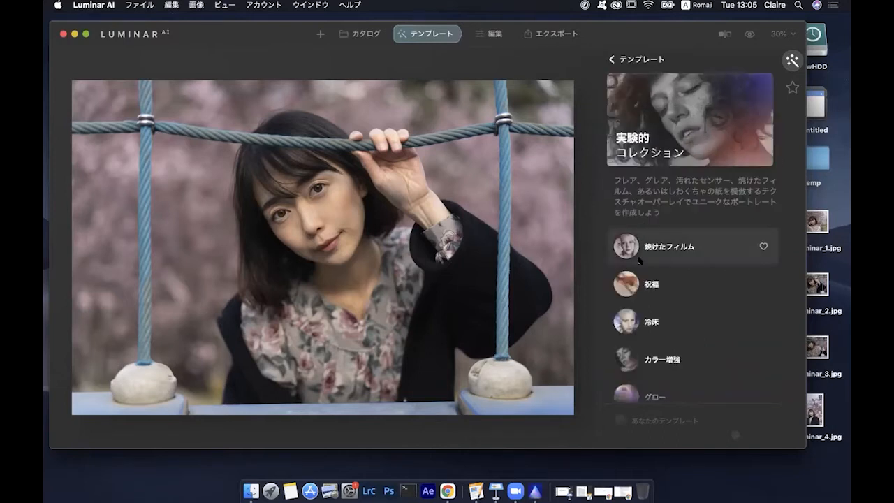
{"action": "left_click", "coordinate": [653, 260]}
{"action": "left_click", "coordinate": [656, 299]}
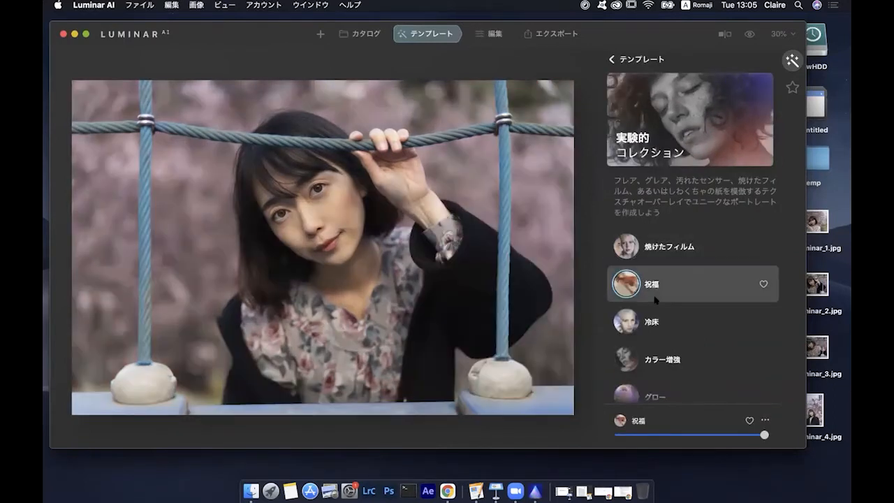
{"action": "left_click", "coordinate": [657, 320]}
{"action": "scroll", "coordinate": [655, 320], "scroll_direction": "down", "scroll_amount": 1}
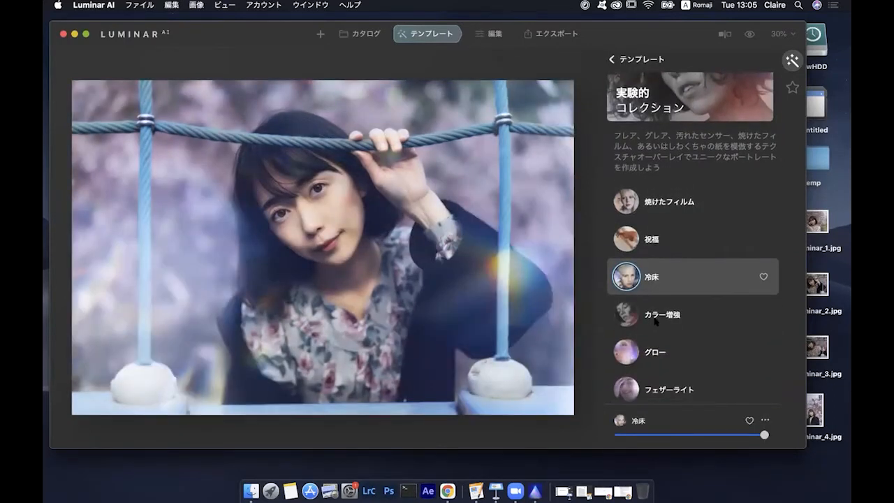
{"action": "left_click", "coordinate": [656, 323]}
{"action": "left_click", "coordinate": [663, 341]}
{"action": "scroll", "coordinate": [662, 340], "scroll_direction": "down", "scroll_amount": 1}
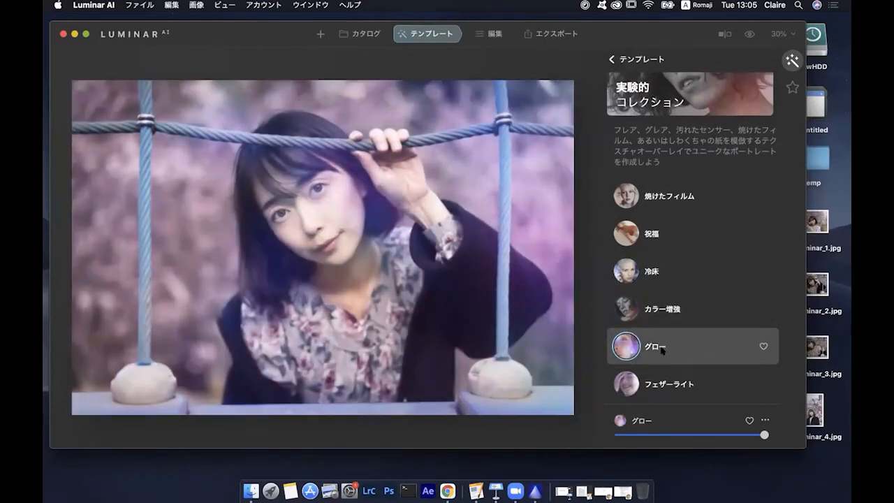
{"action": "left_click", "coordinate": [662, 391]}
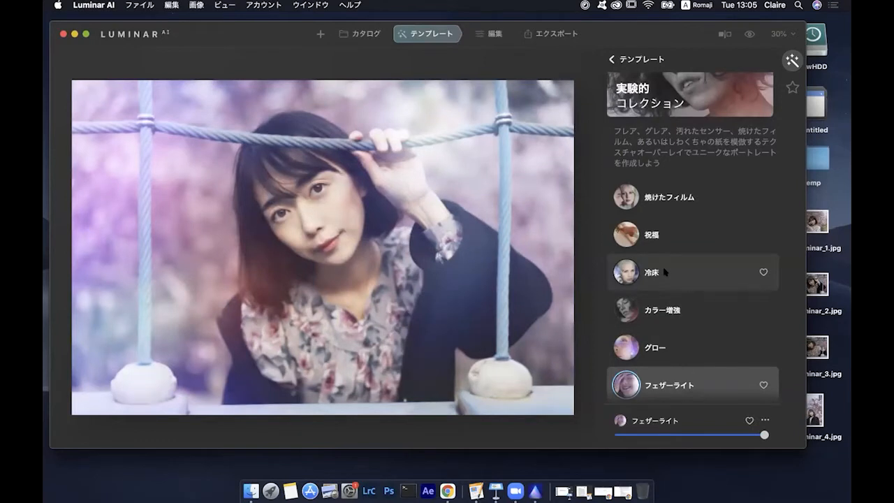
{"action": "left_click", "coordinate": [662, 246]}
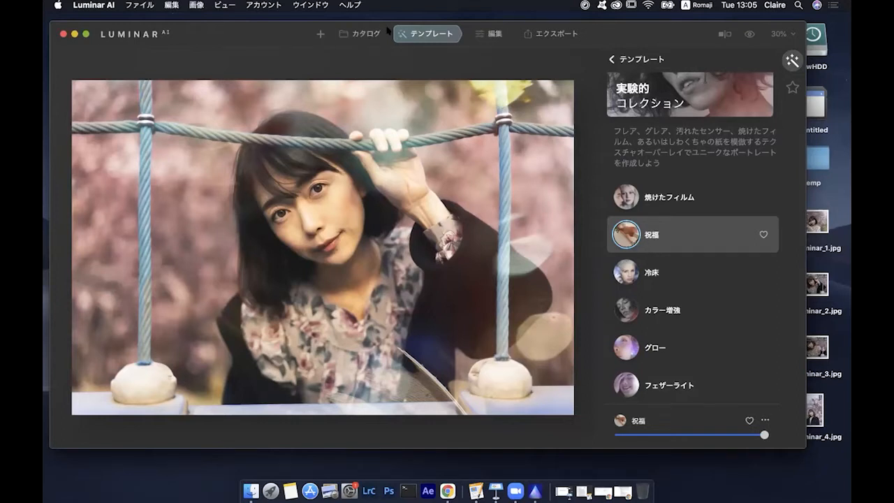
Adjust the portrait's ライト settings in edit mode, with 露出 at 2.33 and シャドウ at 11.
{"action": "left_click", "coordinate": [506, 34]}
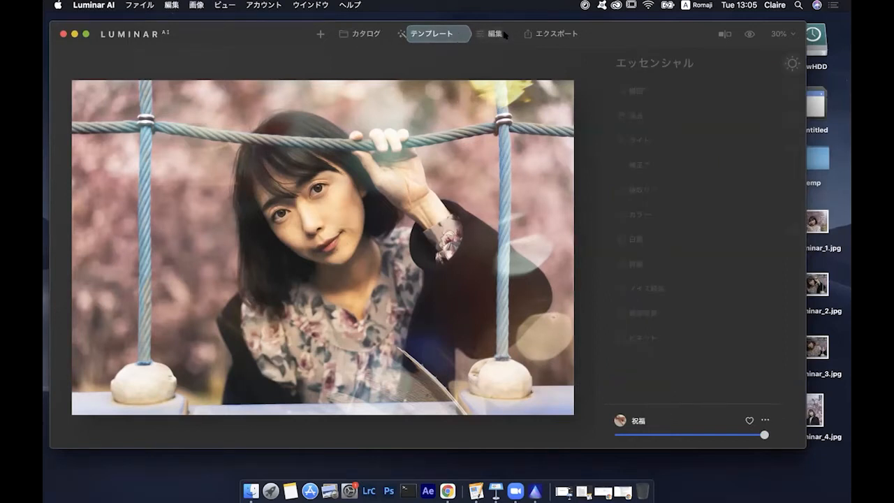
{"action": "left_click", "coordinate": [647, 142]}
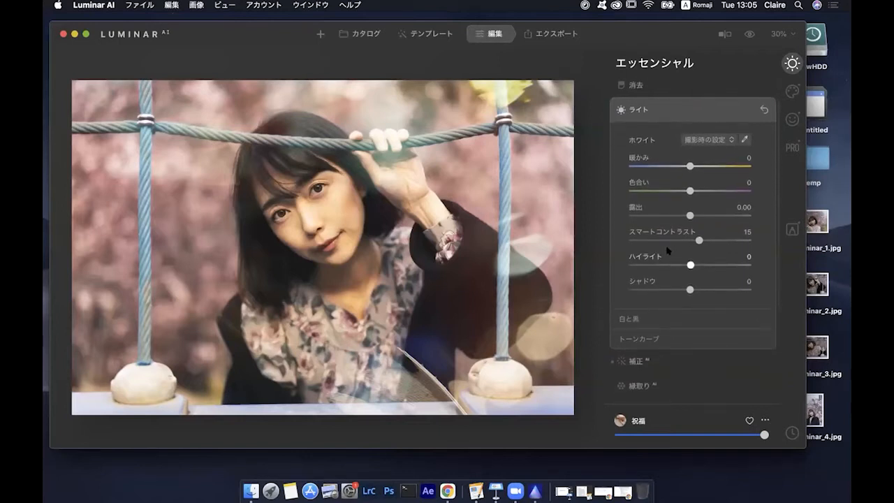
{"action": "scroll", "coordinate": [668, 251], "scroll_direction": "down", "scroll_amount": 1}
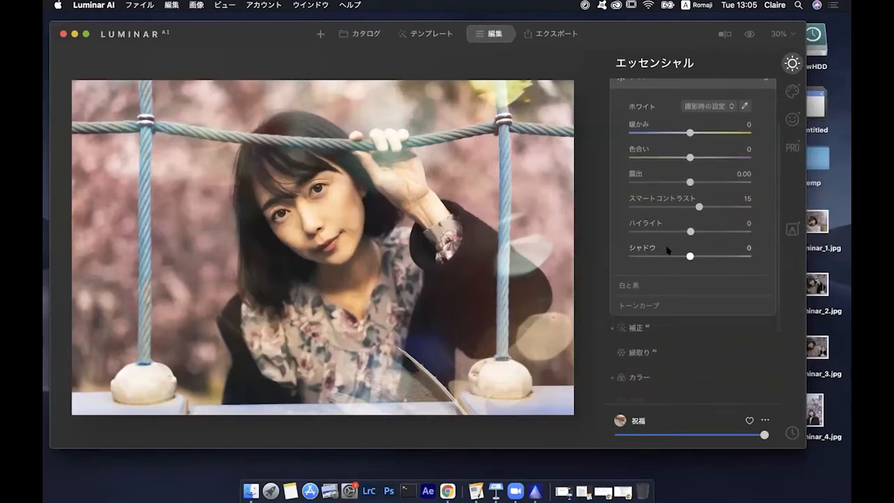
{"action": "scroll", "coordinate": [692, 237], "scroll_direction": "up", "scroll_amount": 1}
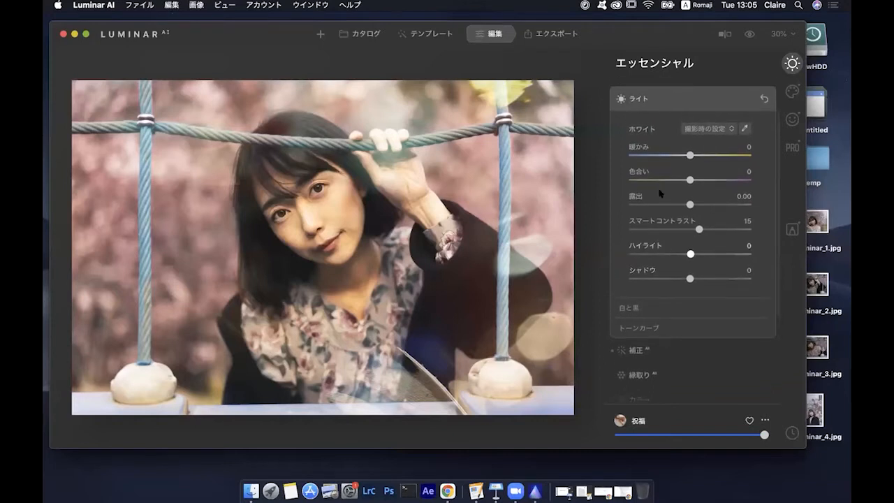
{"action": "scroll", "coordinate": [662, 150], "scroll_direction": "up", "scroll_amount": 2}
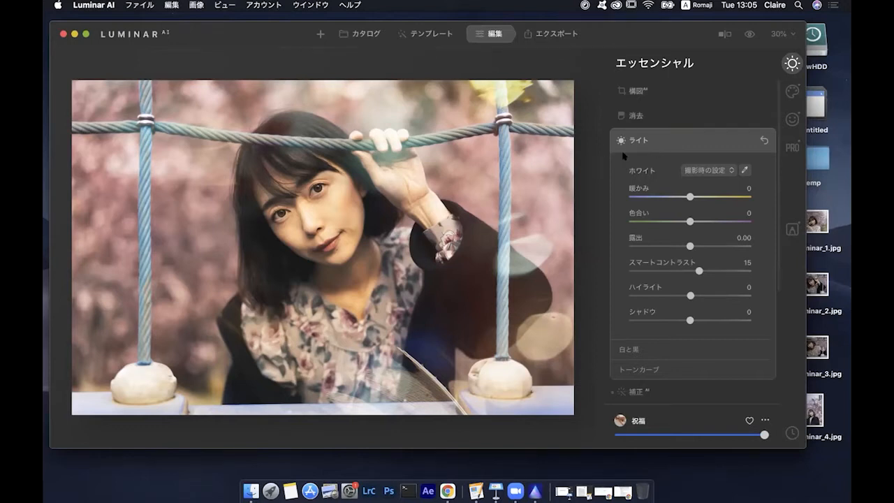
{"action": "scroll", "coordinate": [671, 221], "scroll_direction": "down", "scroll_amount": 1}
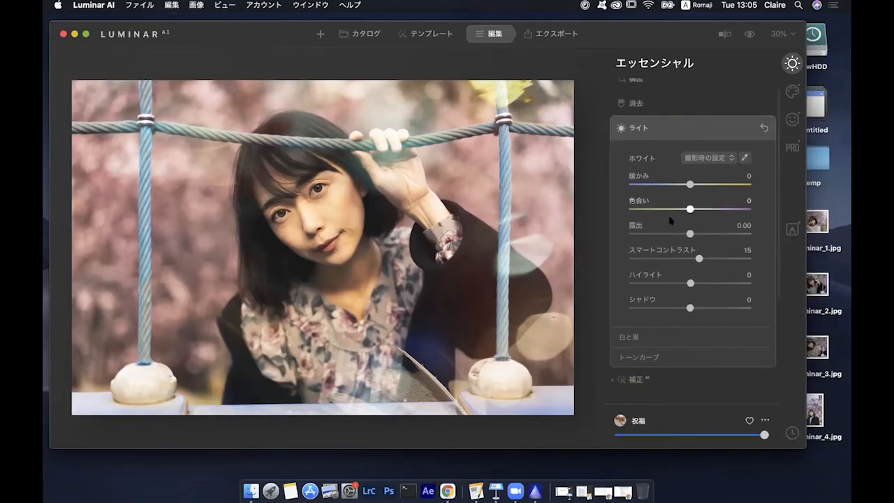
{"action": "scroll", "coordinate": [670, 220], "scroll_direction": "down", "scroll_amount": 2}
{"action": "scroll", "coordinate": [668, 229], "scroll_direction": "down", "scroll_amount": 3}
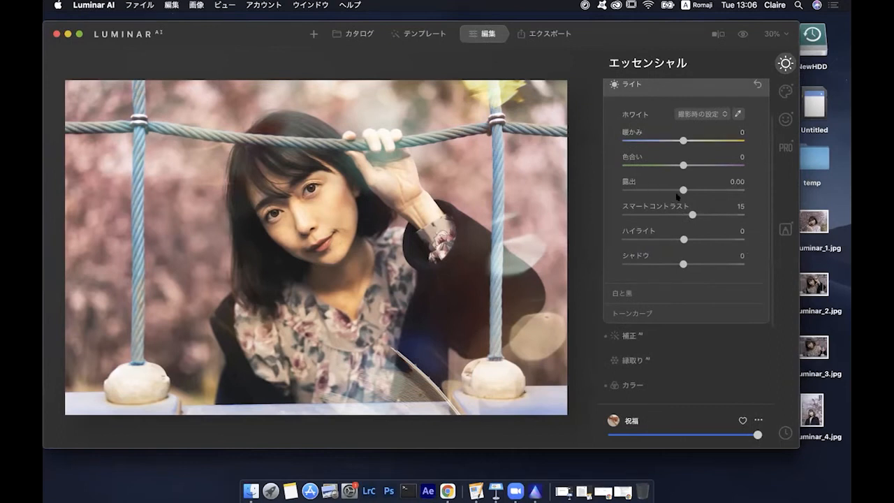
{"action": "left_click_drag", "start_coordinate": [683, 191], "coordinate": [710, 201]}
{"action": "mouse_move", "coordinate": [683, 264]}
{"action": "left_mouse_down"}
{"action": "mouse_move", "coordinate": [702, 268]}
{"action": "mouse_move", "coordinate": [690, 264]}
{"action": "left_mouse_up"}
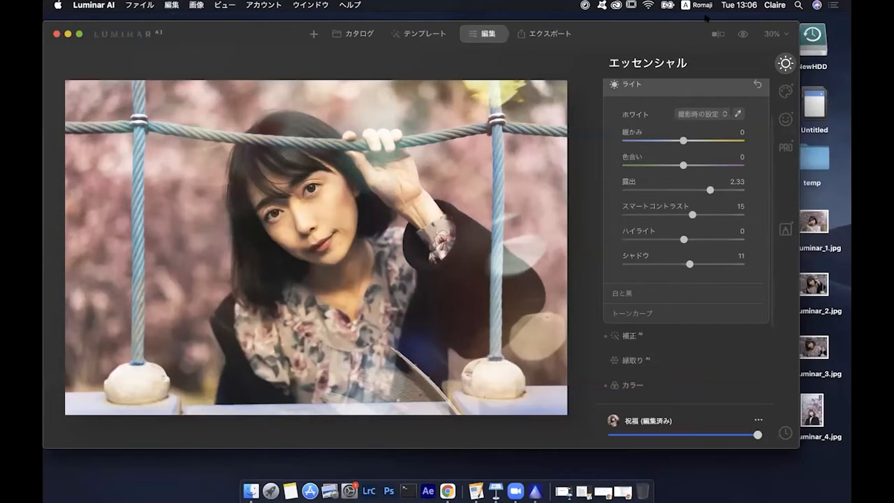
Set フェイスライト to 0 in the フェイスAI tool of the ポートレート edits.
{"action": "scroll", "coordinate": [655, 300], "scroll_direction": "down", "scroll_amount": 5}
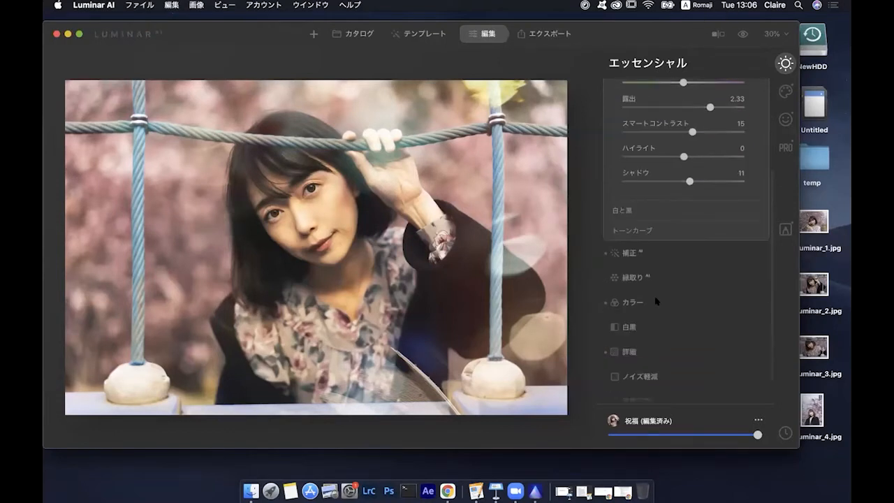
{"action": "scroll", "coordinate": [655, 299], "scroll_direction": "up", "scroll_amount": 1}
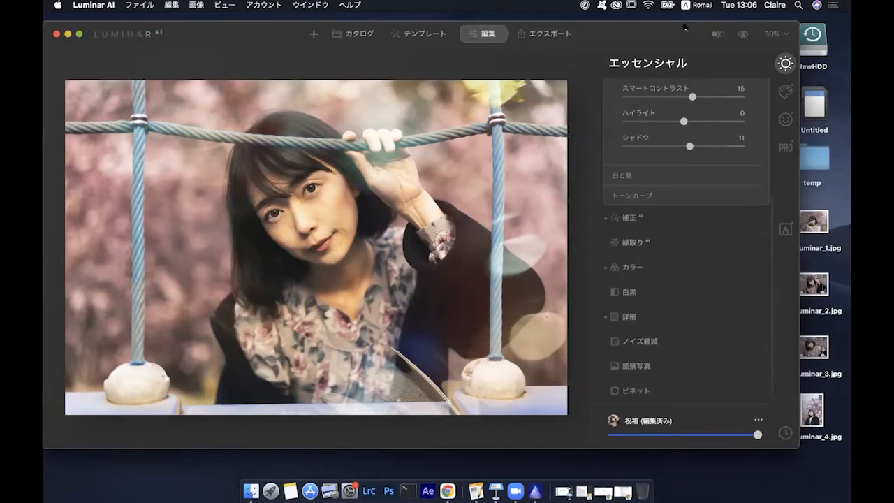
{"action": "left_click_drag", "start_coordinate": [664, 26], "coordinate": [570, 27]}
{"action": "left_click", "coordinate": [691, 91]}
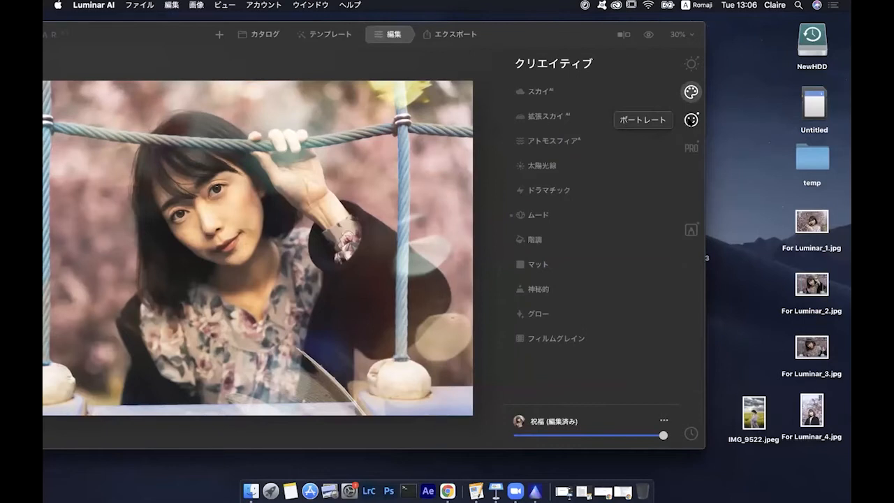
{"action": "left_click", "coordinate": [692, 120]}
{"action": "left_click_drag", "start_coordinate": [596, 25], "coordinate": [696, 31]}
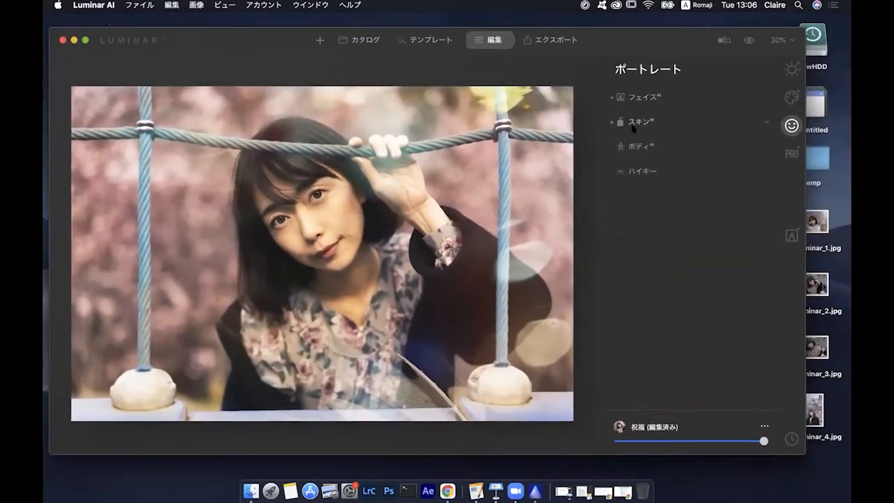
{"action": "left_click", "coordinate": [622, 98]}
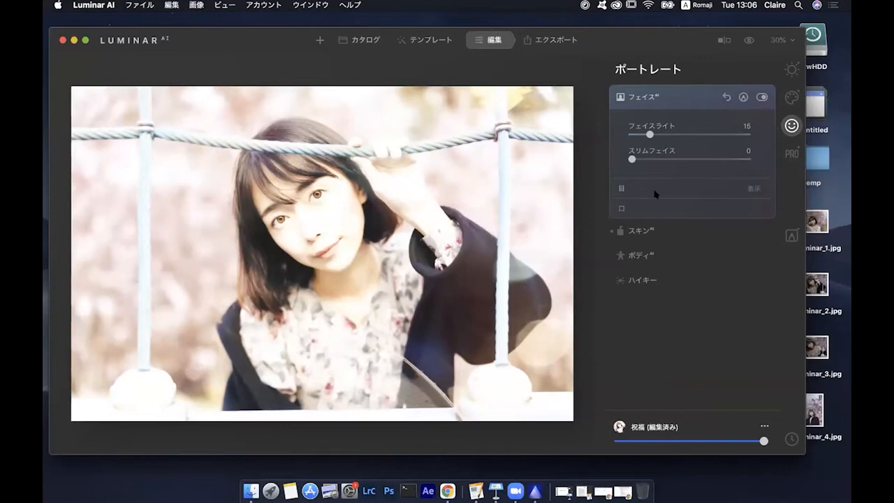
{"action": "left_click_drag", "start_coordinate": [650, 136], "coordinate": [632, 134]}
Set 露出 to 0.88 in the ライト settings of the エッセンシャル edits.
{"action": "left_click_drag", "start_coordinate": [655, 28], "coordinate": [579, 50]}
{"action": "left_click", "coordinate": [696, 76]}
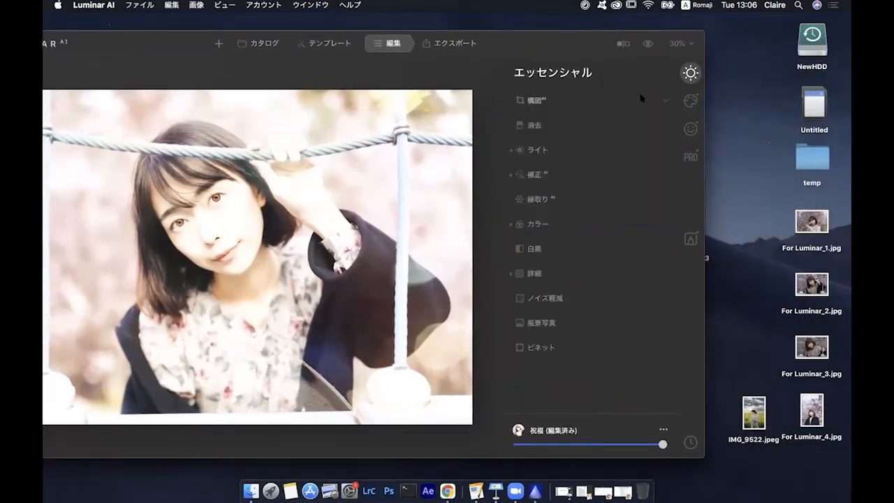
{"action": "left_click", "coordinate": [538, 149]}
{"action": "left_click_drag", "start_coordinate": [615, 256], "coordinate": [593, 256]}
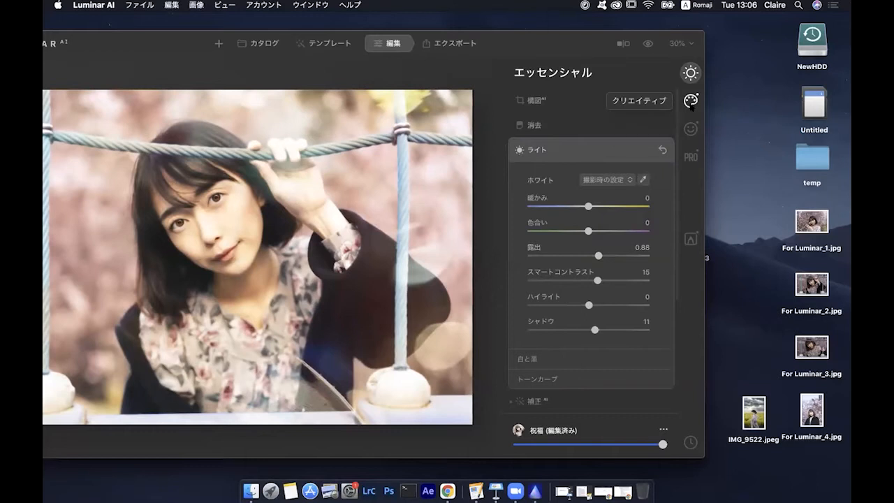
Set the mouth options of the フェイスAI portrait tool to リップの彩度 33, リップの赤み 50 and 唇の暗色化 24.
{"action": "left_click", "coordinate": [691, 101]}
{"action": "left_click", "coordinate": [690, 128]}
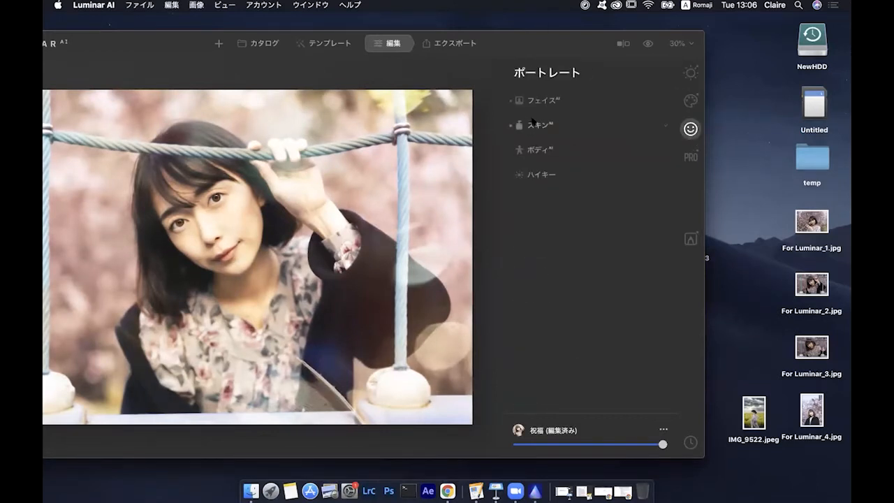
{"action": "left_click_drag", "start_coordinate": [507, 42], "coordinate": [548, 39]}
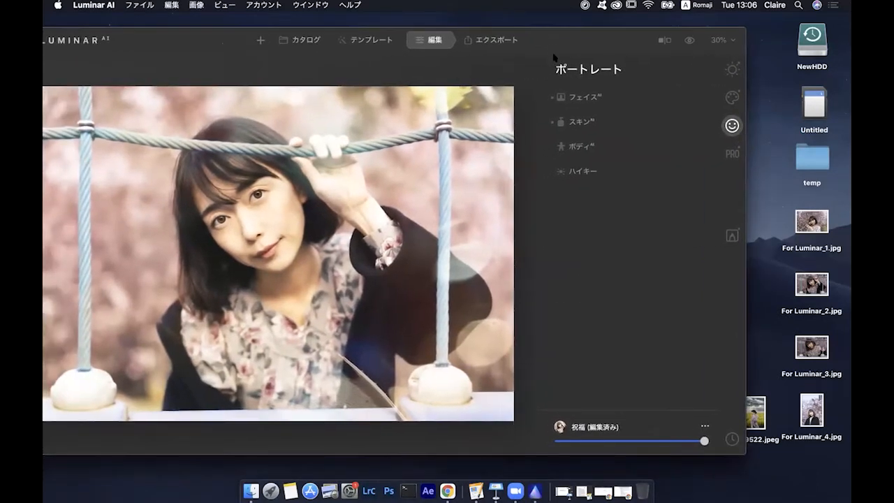
{"action": "left_click", "coordinate": [581, 97]}
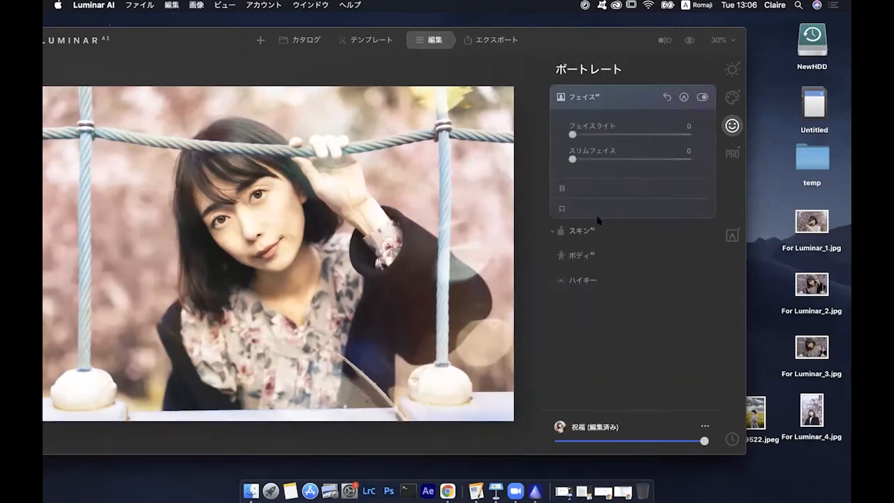
{"action": "left_click", "coordinate": [601, 208]}
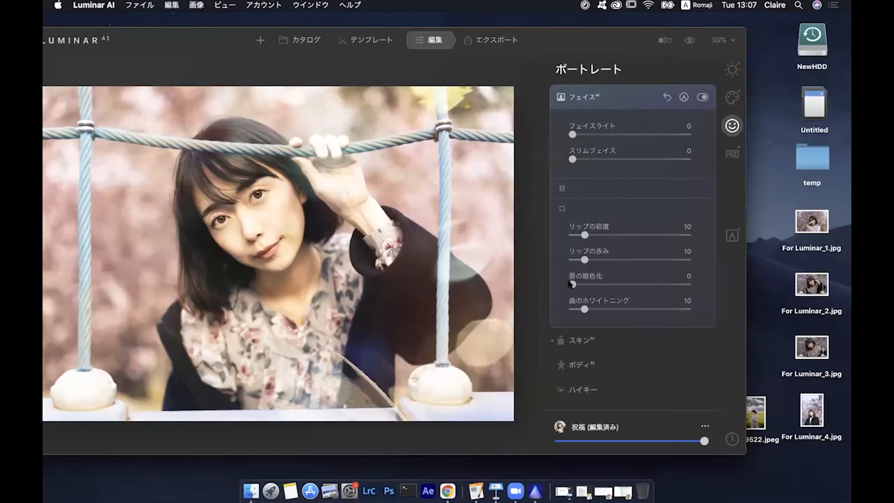
{"action": "left_click_drag", "start_coordinate": [585, 258], "coordinate": [628, 260]}
{"action": "left_click_drag", "start_coordinate": [639, 39], "coordinate": [626, 41]}
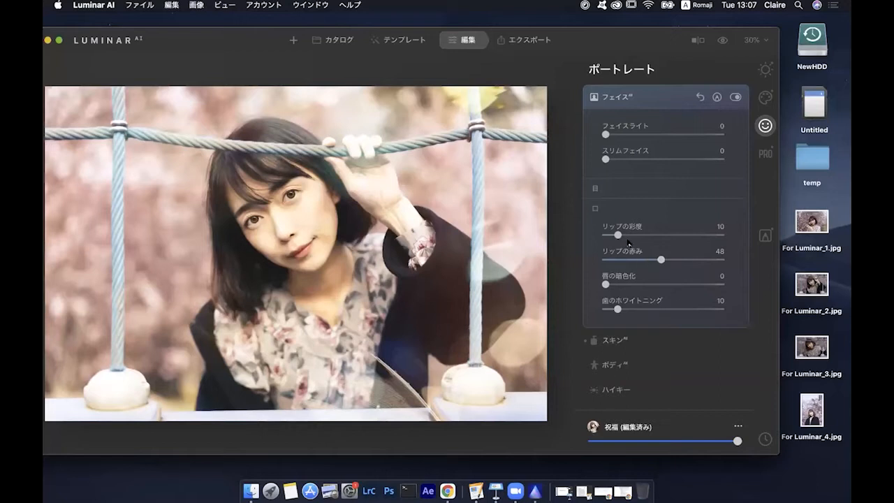
{"action": "left_click_drag", "start_coordinate": [617, 235], "coordinate": [664, 260]}
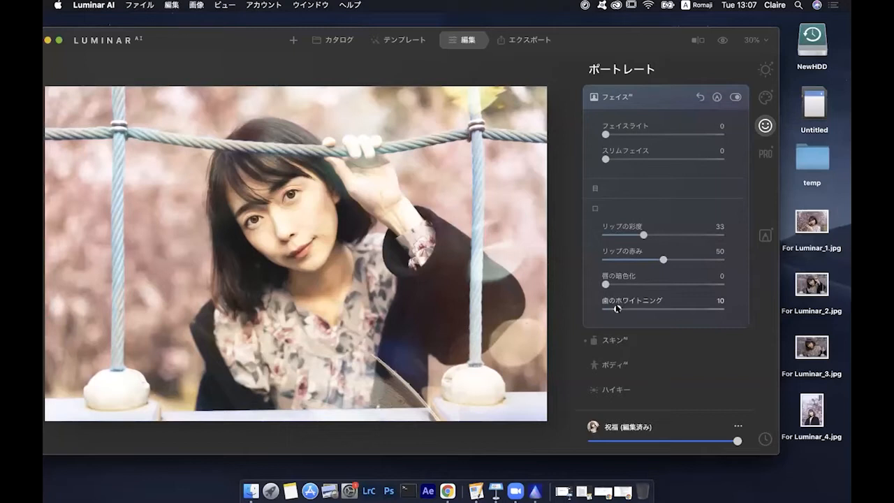
{"action": "left_click_drag", "start_coordinate": [606, 285], "coordinate": [629, 288]}
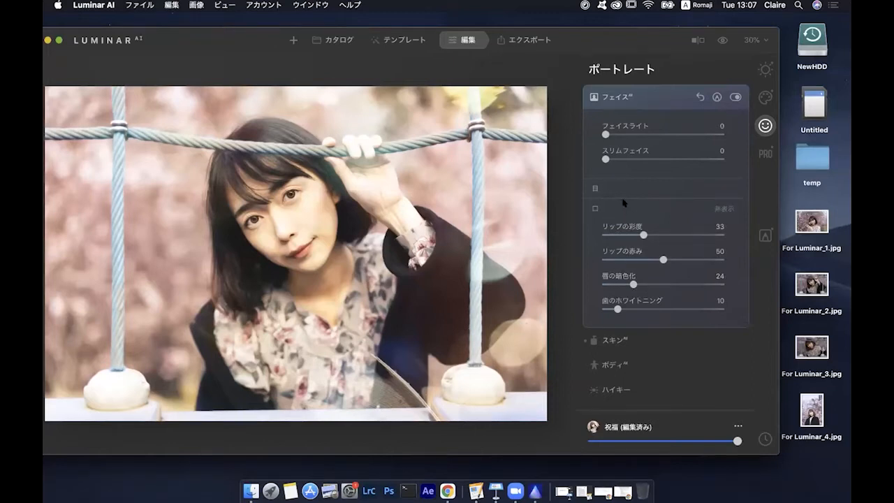
Set 目を大きくする to 6 and アイリス・フレア to 86 in the eye settings of the フェイスAI tool.
{"action": "left_click", "coordinate": [616, 194]}
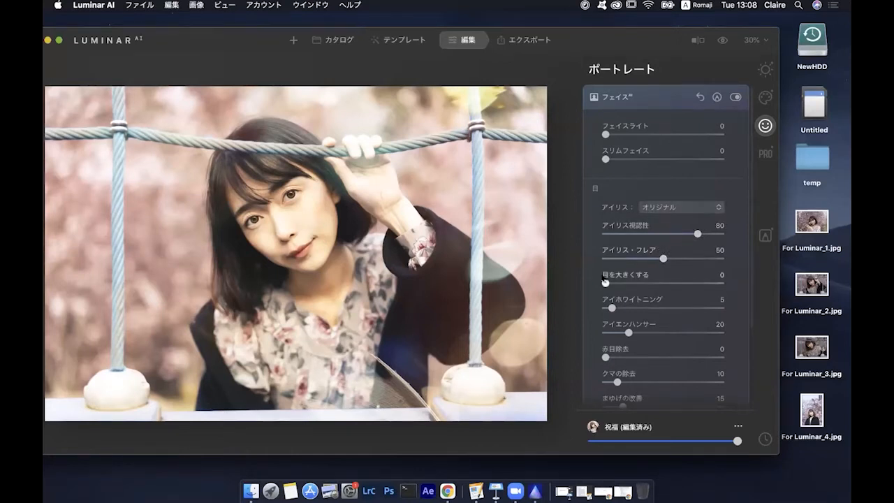
{"action": "mouse_move", "coordinate": [605, 283]}
{"action": "left_mouse_down"}
{"action": "mouse_move", "coordinate": [661, 286]}
{"action": "mouse_move", "coordinate": [613, 283]}
{"action": "left_mouse_up"}
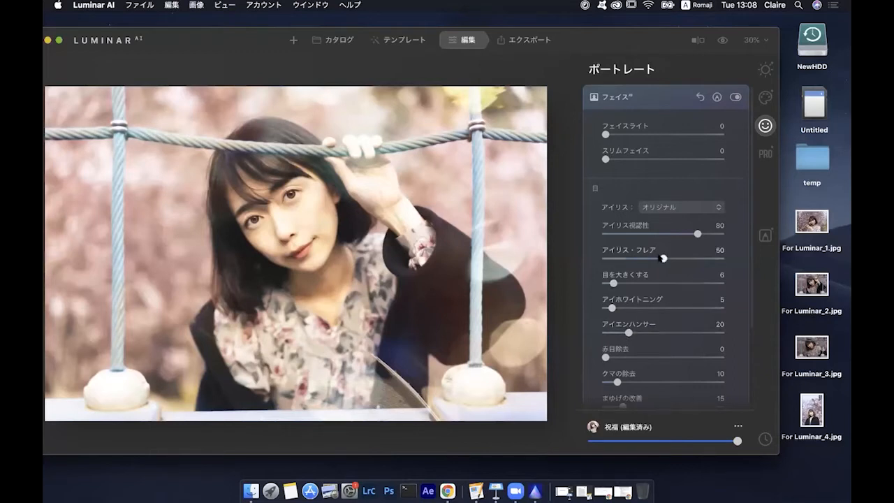
{"action": "left_click_drag", "start_coordinate": [663, 259], "coordinate": [705, 259]}
Try the ブルー iris colour on the eyes at close view, choose ブラウン instead, and set アイリス視認性 to 42.
{"action": "double_click", "coordinate": [299, 205]}
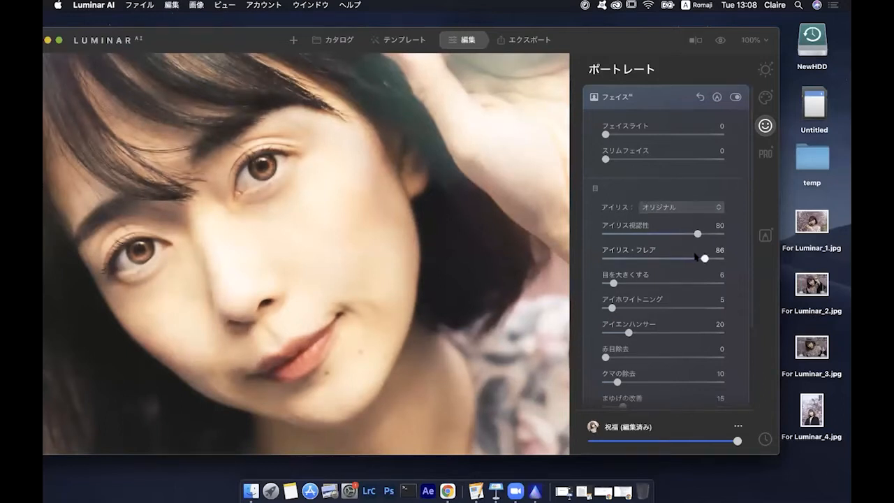
{"action": "left_click", "coordinate": [657, 208]}
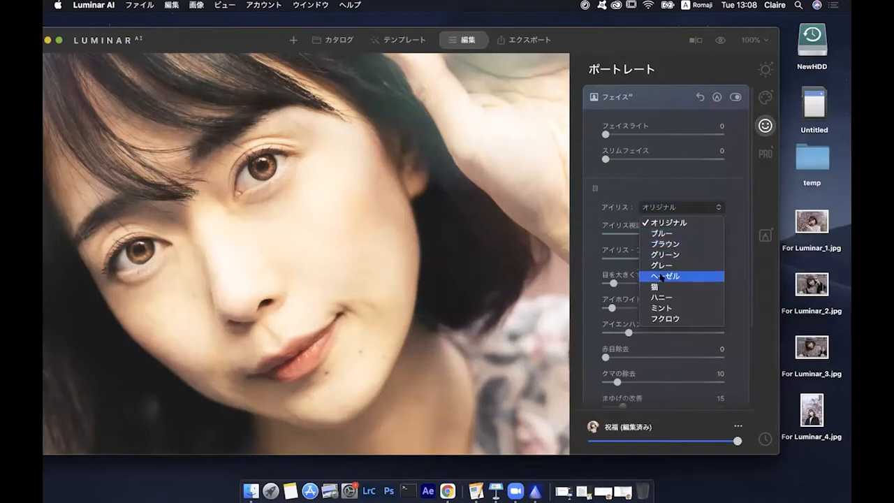
{"action": "left_click", "coordinate": [666, 232]}
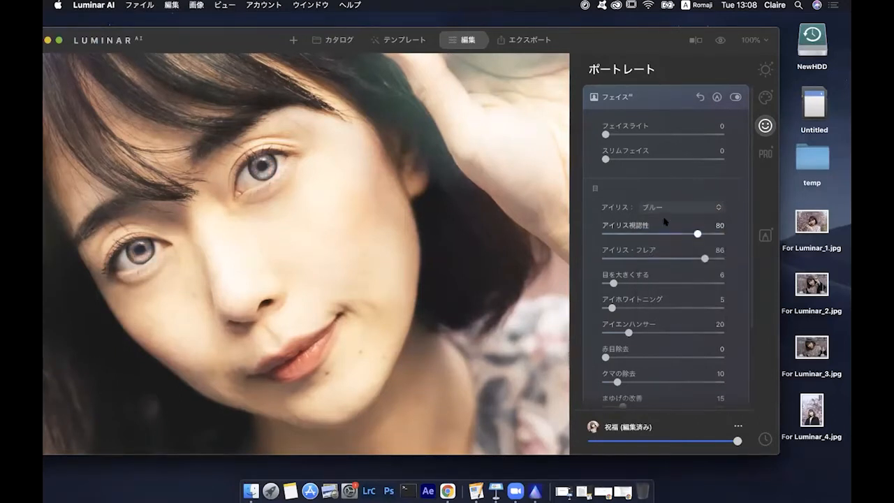
{"action": "left_click", "coordinate": [659, 206]}
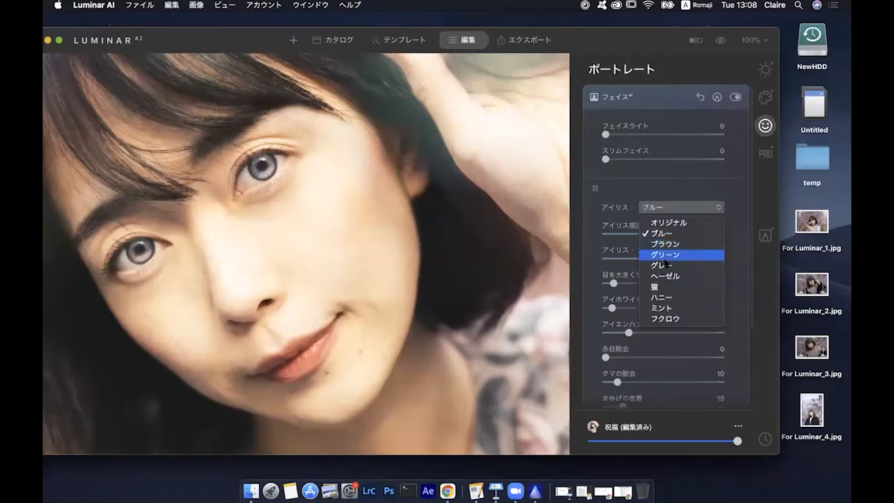
{"action": "left_click", "coordinate": [666, 246]}
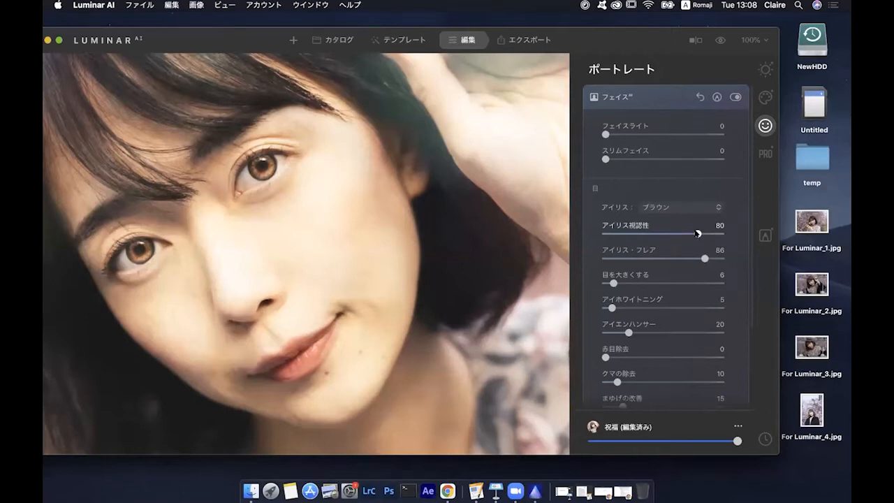
{"action": "left_click_drag", "start_coordinate": [698, 233], "coordinate": [639, 235]}
{"action": "left_click_drag", "start_coordinate": [640, 234], "coordinate": [655, 233]}
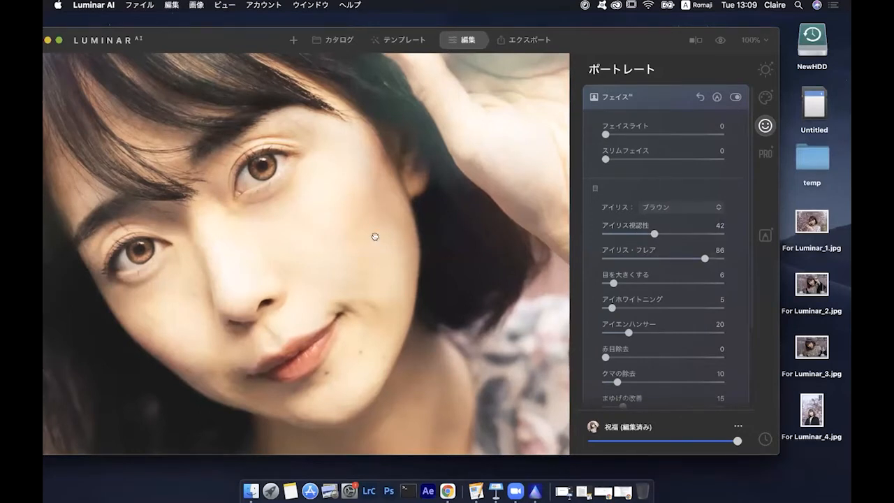
{"action": "scroll", "coordinate": [375, 237], "scroll_direction": "down", "scroll_amount": 2}
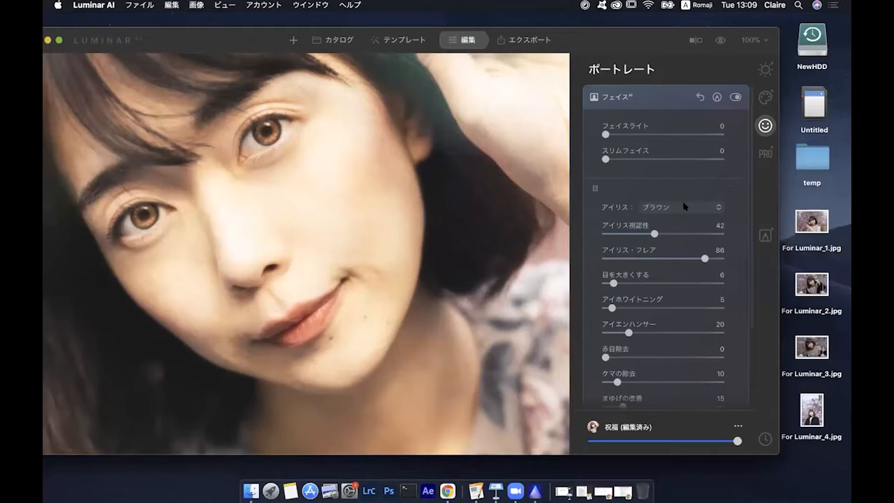
Set スリムフェイス to 5 with the whole portrait in view, and return to the photo catalog.
{"action": "left_click", "coordinate": [684, 206]}
{"action": "left_click", "coordinate": [660, 187]}
{"action": "left_click", "coordinate": [660, 187]}
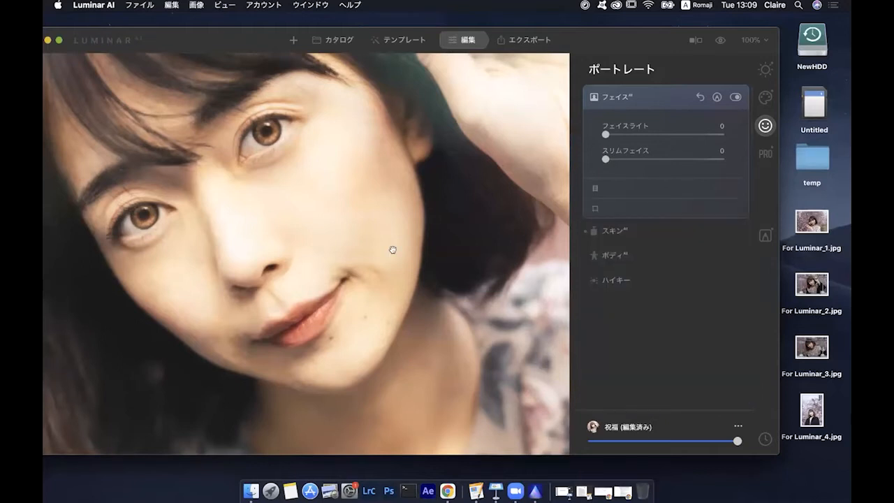
{"action": "key", "text": "super+0"}
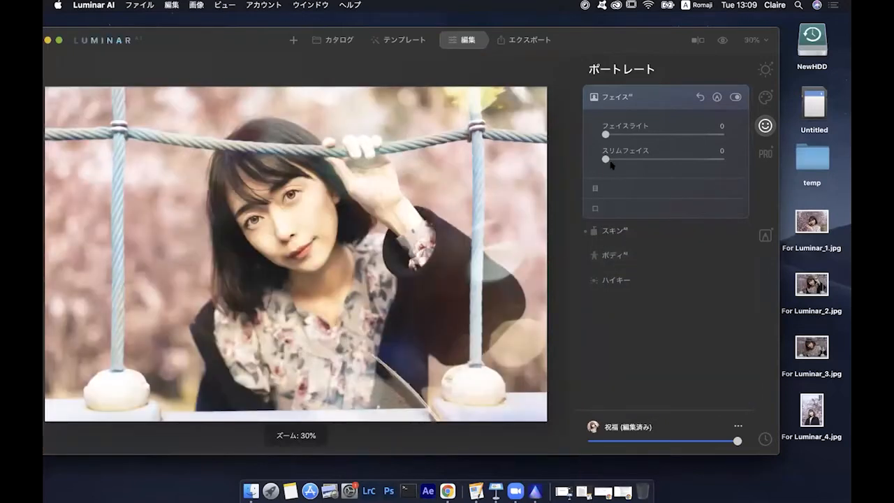
{"action": "mouse_move", "coordinate": [605, 159]}
{"action": "left_mouse_down"}
{"action": "mouse_move", "coordinate": [657, 158]}
{"action": "mouse_move", "coordinate": [620, 159]}
{"action": "left_mouse_up"}
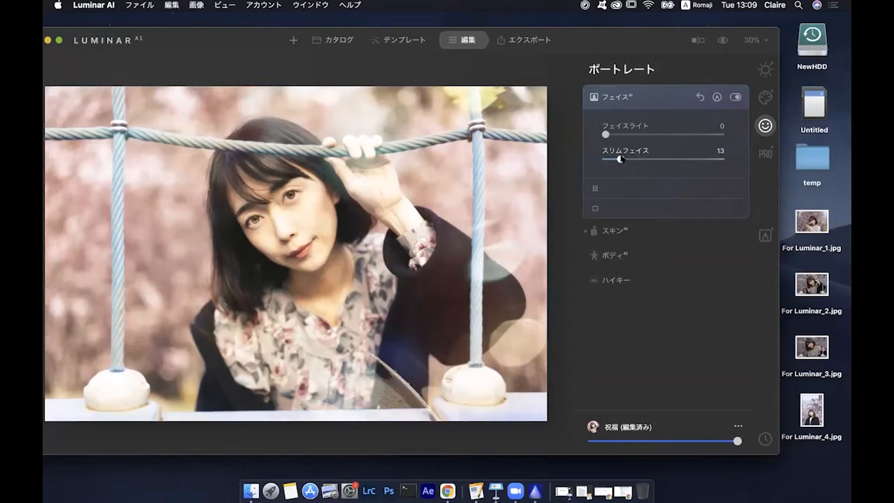
{"action": "left_click_drag", "start_coordinate": [620, 159], "coordinate": [614, 159]}
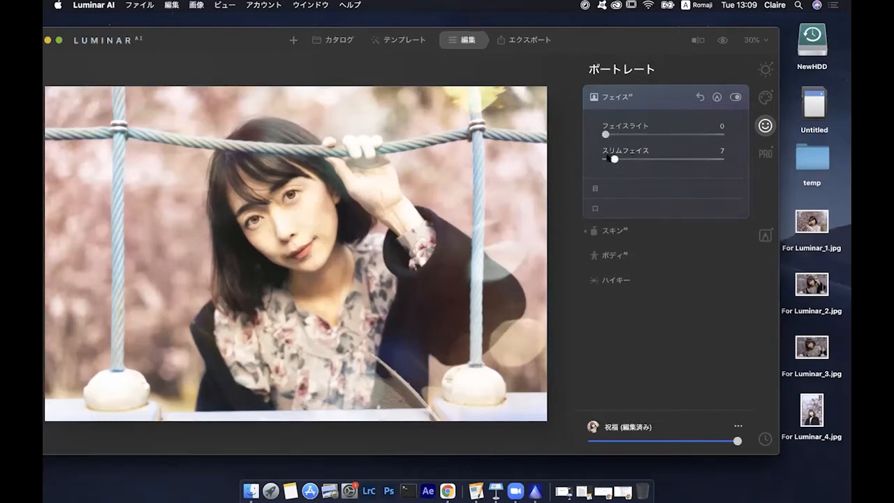
{"action": "left_click_drag", "start_coordinate": [615, 158], "coordinate": [613, 159]}
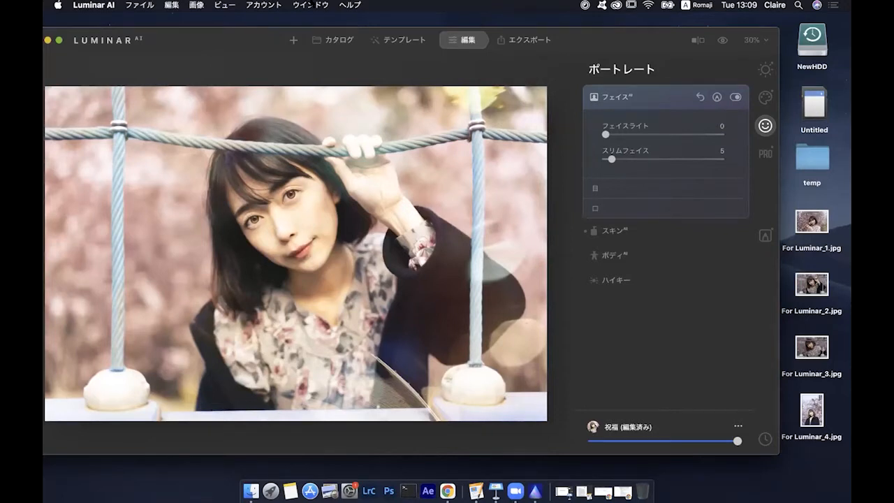
{"action": "left_click", "coordinate": [334, 40]}
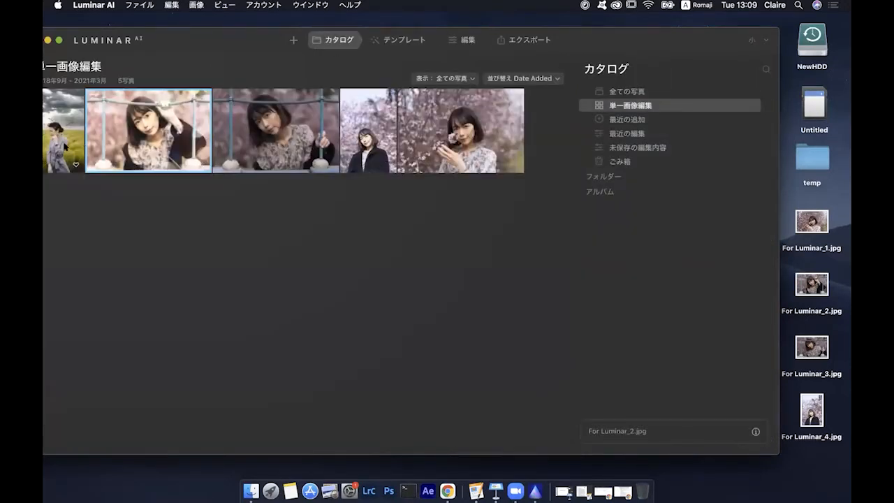
{"action": "left_click_drag", "start_coordinate": [174, 38], "coordinate": [210, 40]}
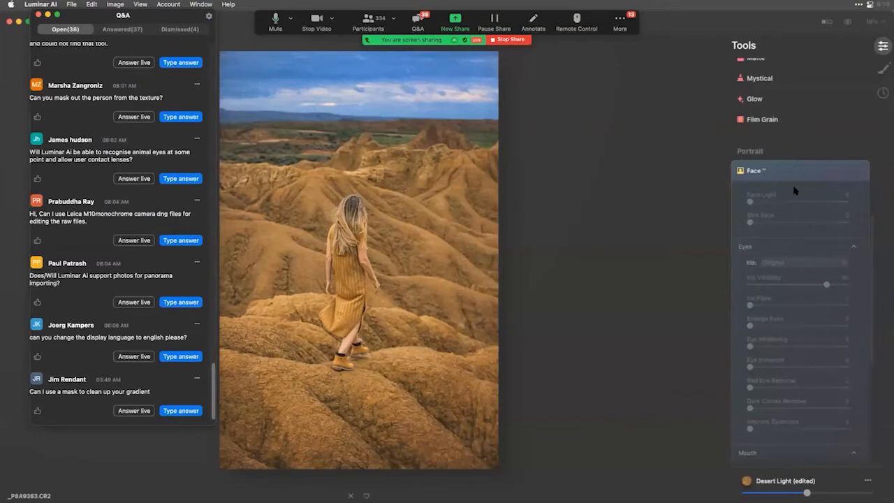
Find the portrait of the bearded man in the striped shirt among All Photos and open it for editing.
{"action": "scroll", "coordinate": [791, 171], "scroll_direction": "up", "scroll_amount": 5}
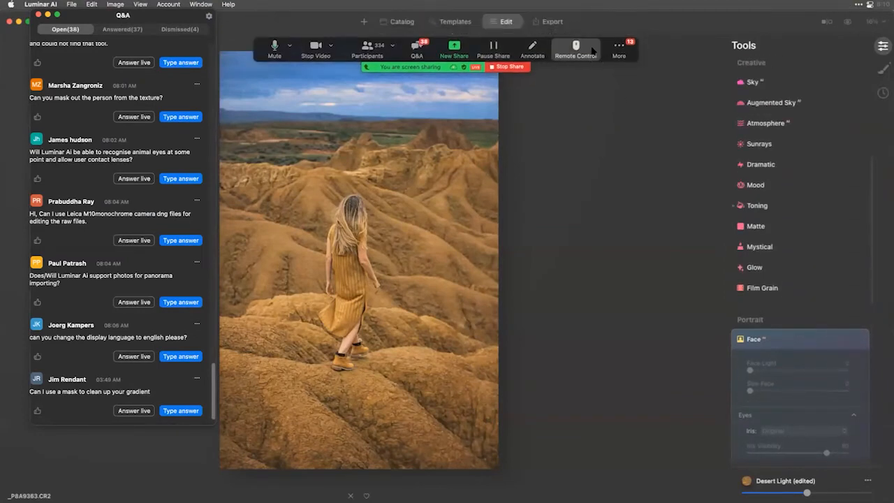
{"action": "left_click", "coordinate": [399, 22]}
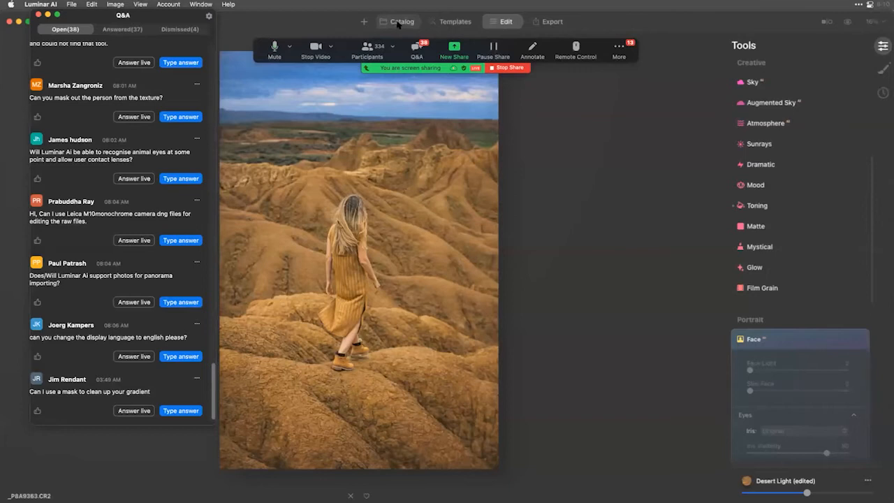
{"action": "scroll", "coordinate": [600, 201], "scroll_direction": "down", "scroll_amount": 10}
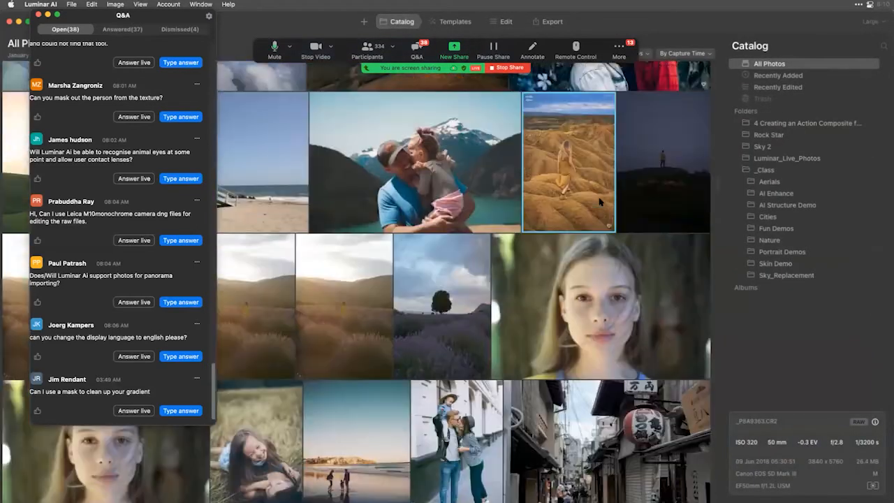
{"action": "scroll", "coordinate": [600, 201], "scroll_direction": "down", "scroll_amount": 15}
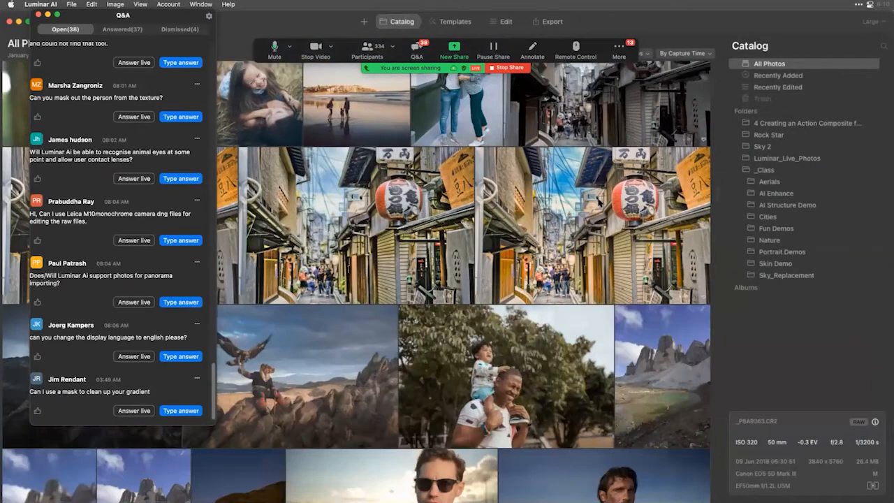
{"action": "scroll", "coordinate": [600, 201], "scroll_direction": "down", "scroll_amount": 15}
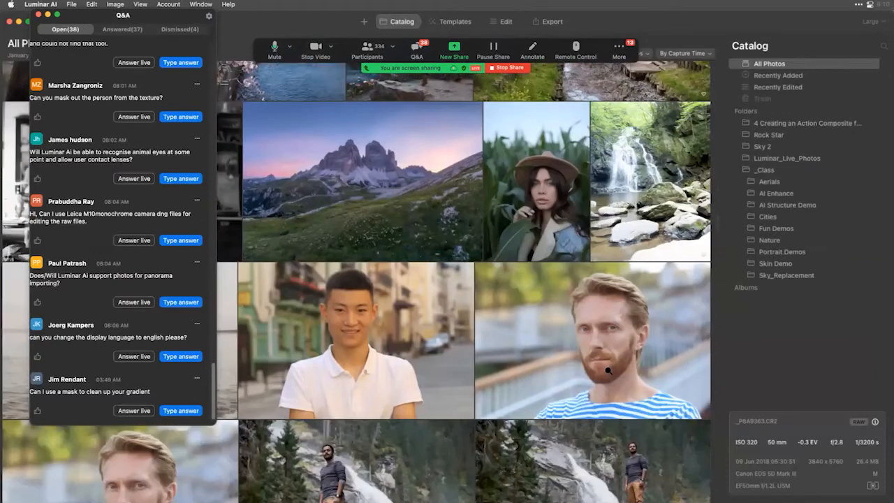
{"action": "double_click", "coordinate": [642, 310]}
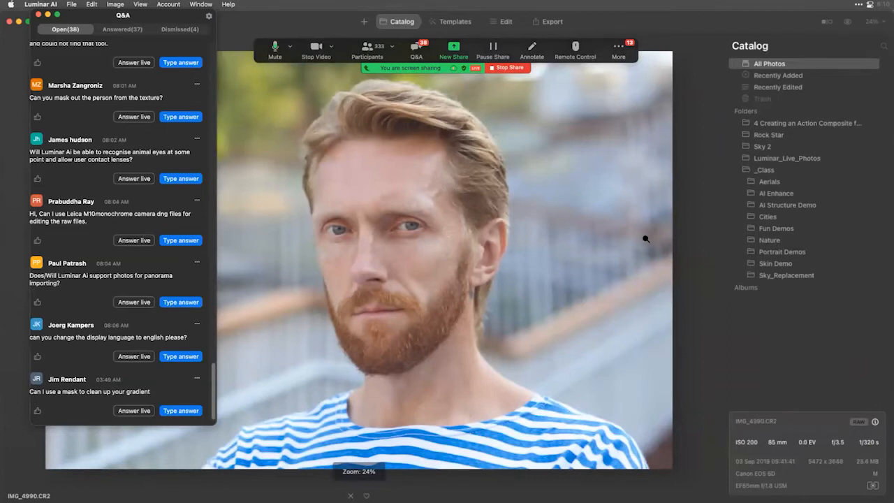
{"action": "left_click", "coordinate": [510, 23]}
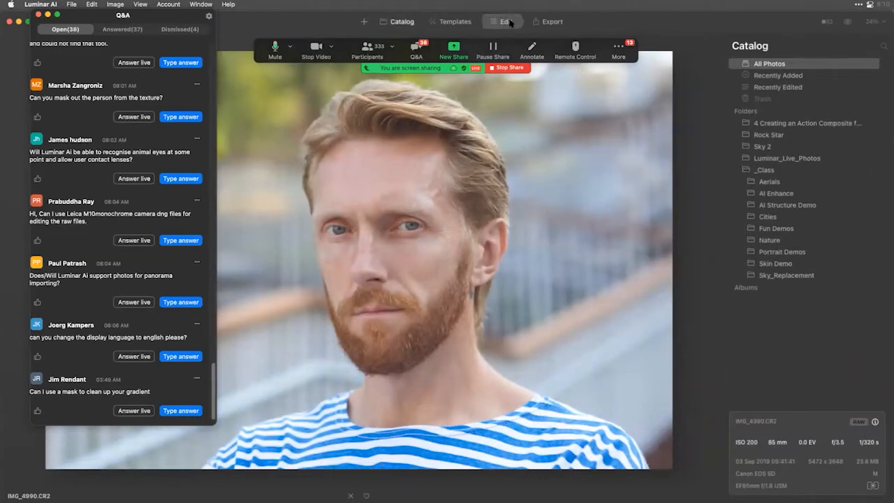
Set Face Light to 19 and Slim Face to 11 in the Face AI tool for the bearded man's portrait.
{"action": "scroll", "coordinate": [807, 185], "scroll_direction": "down", "scroll_amount": 4}
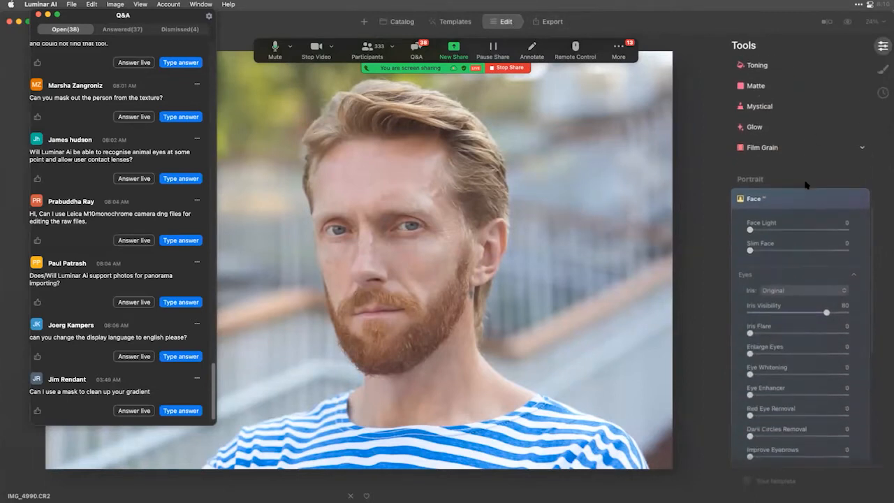
{"action": "scroll", "coordinate": [806, 186], "scroll_direction": "down", "scroll_amount": 3}
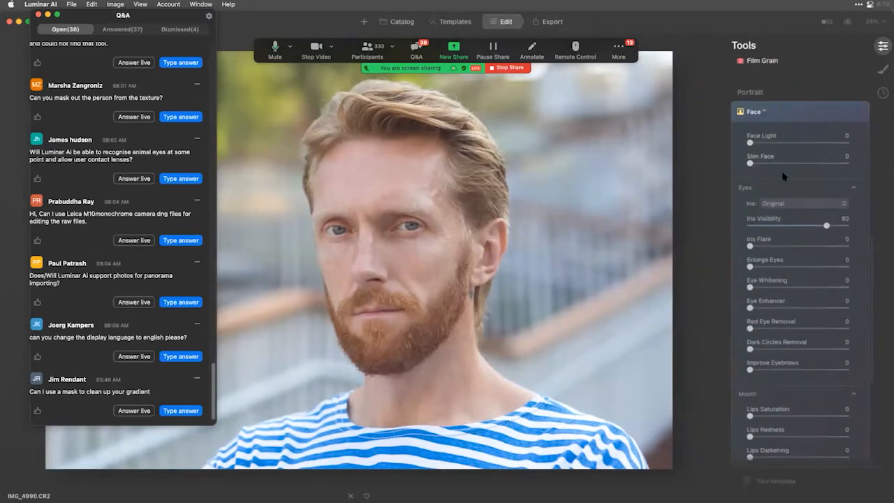
{"action": "left_click", "coordinate": [793, 112]}
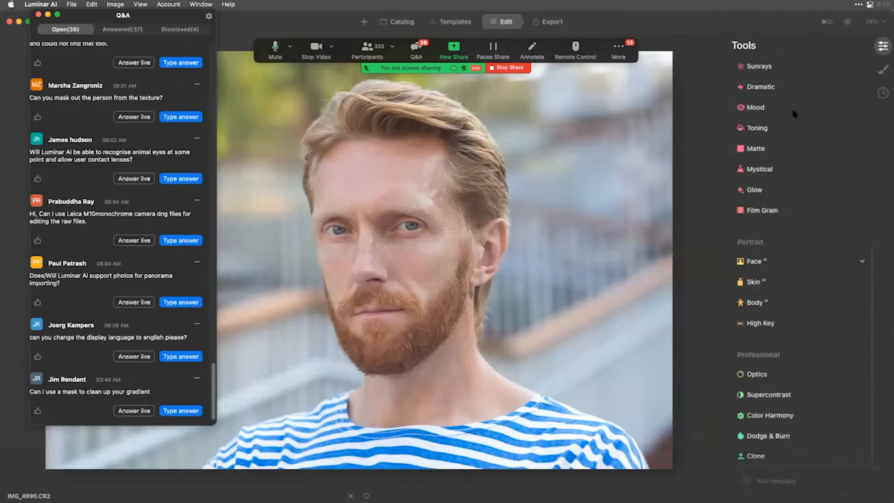
{"action": "left_click", "coordinate": [774, 263]}
{"action": "left_click_drag", "start_coordinate": [760, 112], "coordinate": [785, 131]}
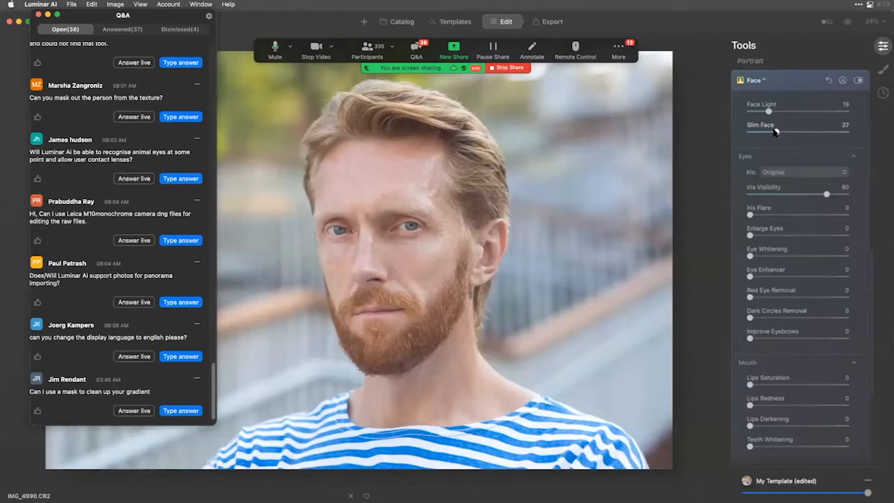
{"action": "left_click_drag", "start_coordinate": [762, 133], "coordinate": [760, 132]}
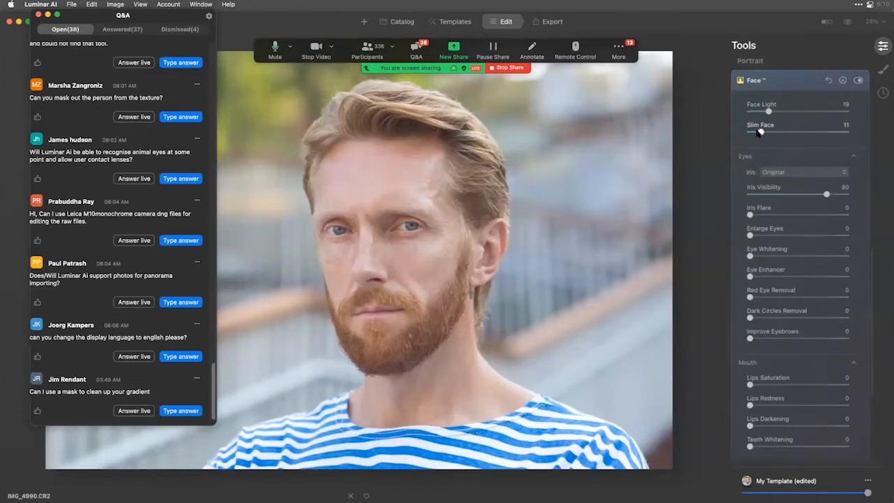
Try the Blue iris colour for the bearded man's eyes, choose Grey instead, and set Iris Visibility to 15.
{"action": "left_click", "coordinate": [779, 176]}
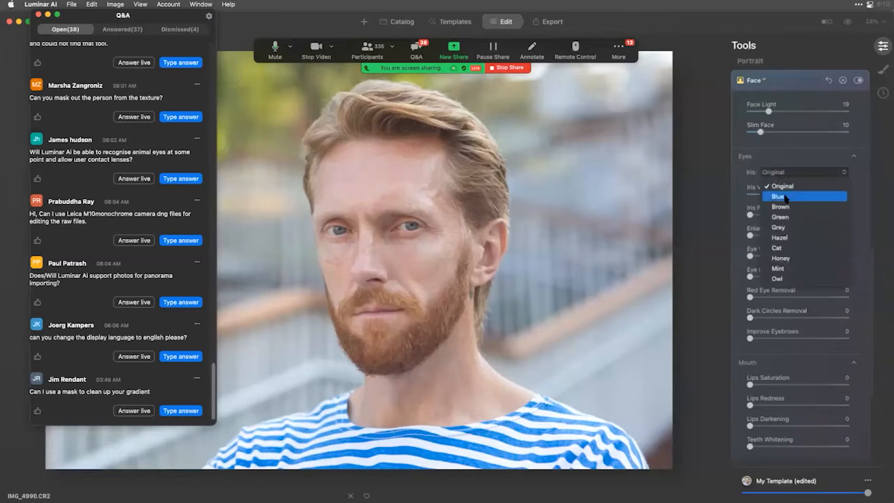
{"action": "left_click", "coordinate": [784, 198]}
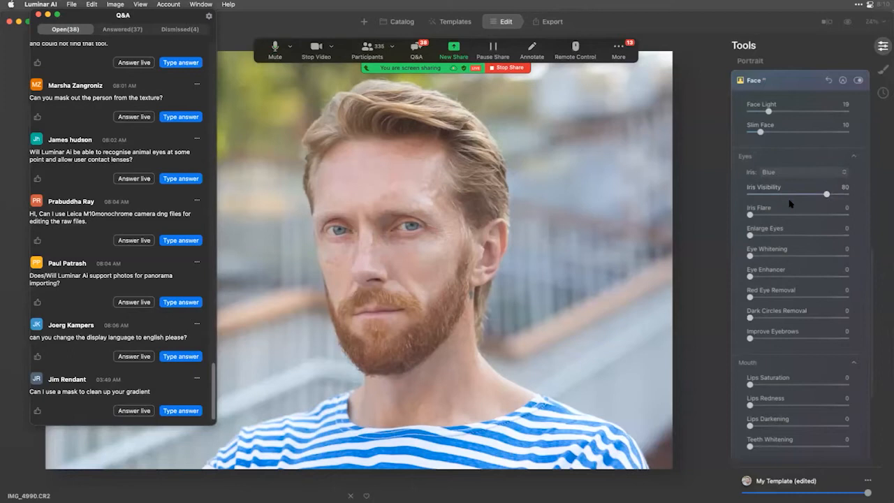
{"action": "left_click_drag", "start_coordinate": [803, 195], "coordinate": [794, 195]}
{"action": "left_click", "coordinate": [780, 171]}
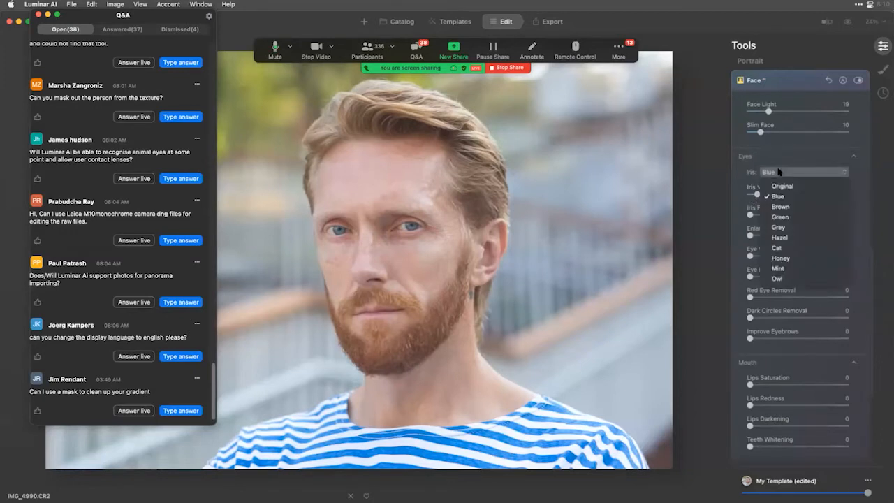
{"action": "left_click", "coordinate": [781, 227]}
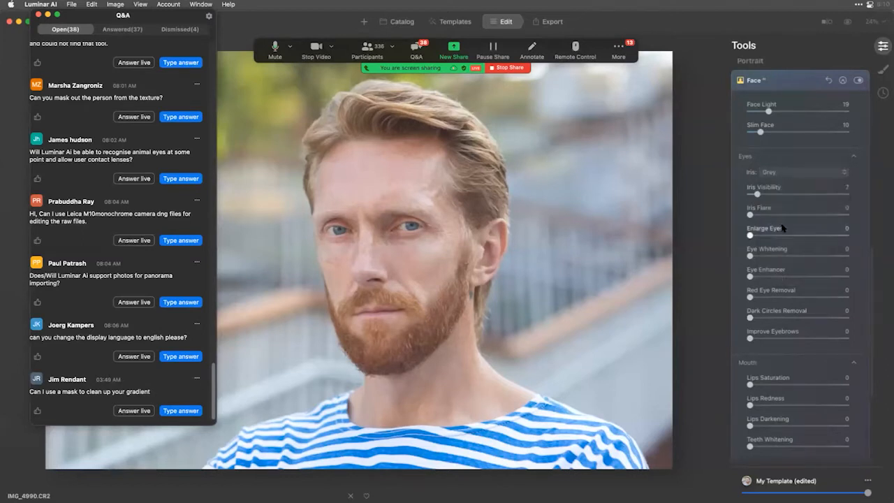
{"action": "mouse_move", "coordinate": [766, 195]}
{"action": "left_mouse_down"}
{"action": "mouse_move", "coordinate": [820, 197]}
{"action": "mouse_move", "coordinate": [767, 199]}
{"action": "left_mouse_up"}
At close view, set Iris Flare to 53, Eye Enhancer to 34, Improve Eyebrows to 29, Dark Circles Removal to 47 and Eye Whitening to 45.
{"action": "double_click", "coordinate": [402, 228]}
{"action": "left_click_drag", "start_coordinate": [752, 215], "coordinate": [802, 218]}
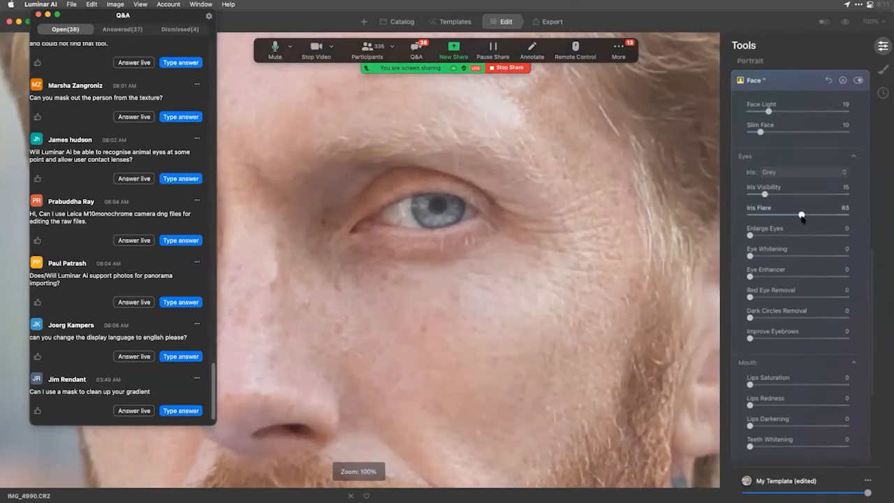
{"action": "left_click_drag", "start_coordinate": [752, 277], "coordinate": [783, 276]}
{"action": "left_click_drag", "start_coordinate": [767, 340], "coordinate": [873, 340]}
{"action": "left_click_drag", "start_coordinate": [787, 341], "coordinate": [796, 320]}
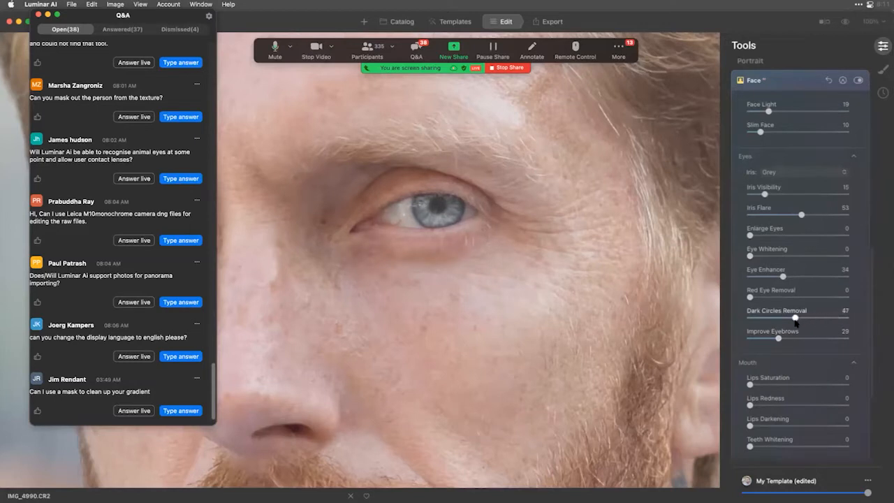
{"action": "left_click_drag", "start_coordinate": [751, 256], "coordinate": [800, 256]}
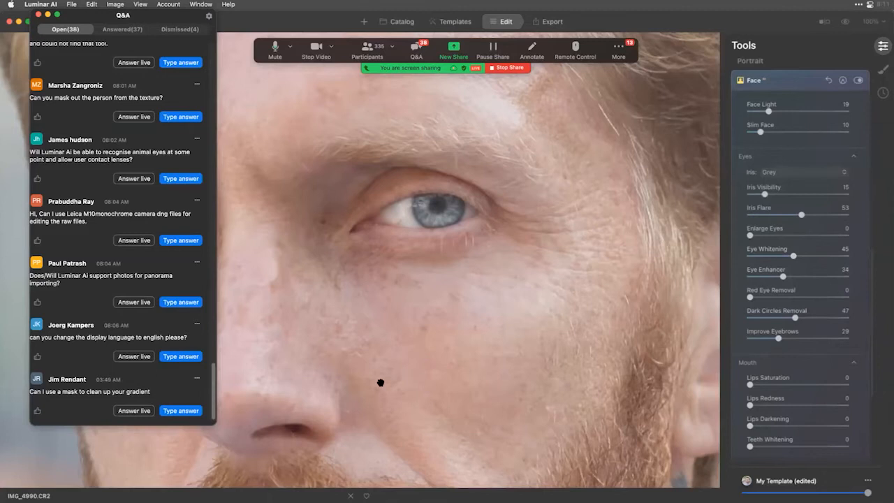
Set Lips Redness to 41 and Lips Darkening to 37 with the mouth in view, and close the Face AI tool.
{"action": "scroll", "coordinate": [489, 237], "scroll_direction": "down", "scroll_amount": 5}
{"action": "scroll", "coordinate": [489, 238], "scroll_direction": "right", "scroll_amount": 4}
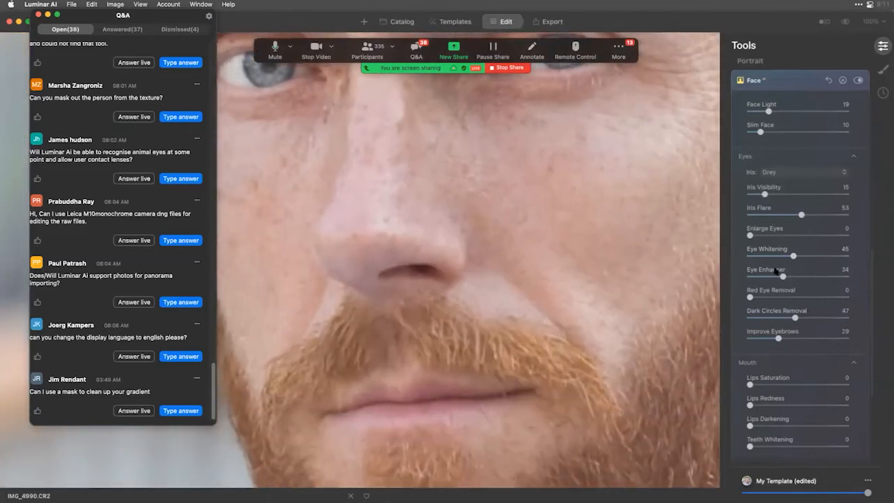
{"action": "left_click", "coordinate": [790, 404]}
{"action": "left_click", "coordinate": [785, 424]}
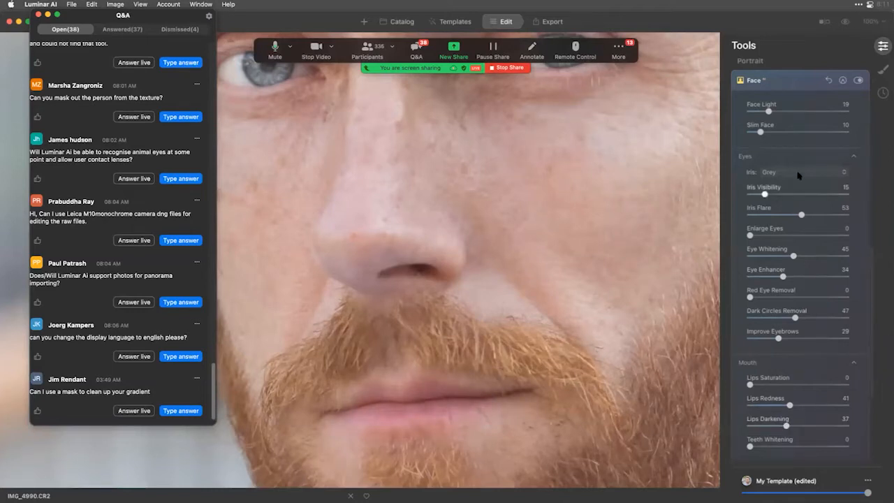
{"action": "left_click", "coordinate": [784, 82]}
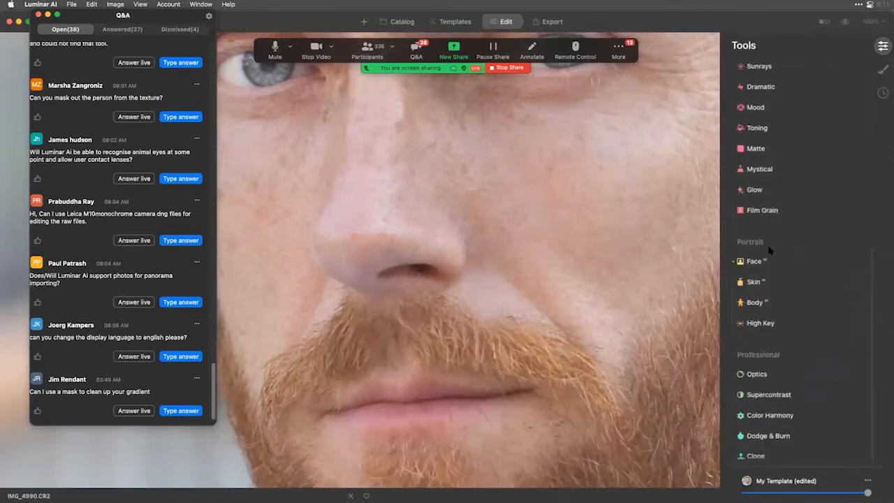
Apply Skin AI with Amount 55 and Shine Removal 40, and compare the whole portrait with the original.
{"action": "left_click", "coordinate": [763, 282]}
{"action": "left_click_drag", "start_coordinate": [775, 314], "coordinate": [803, 316]}
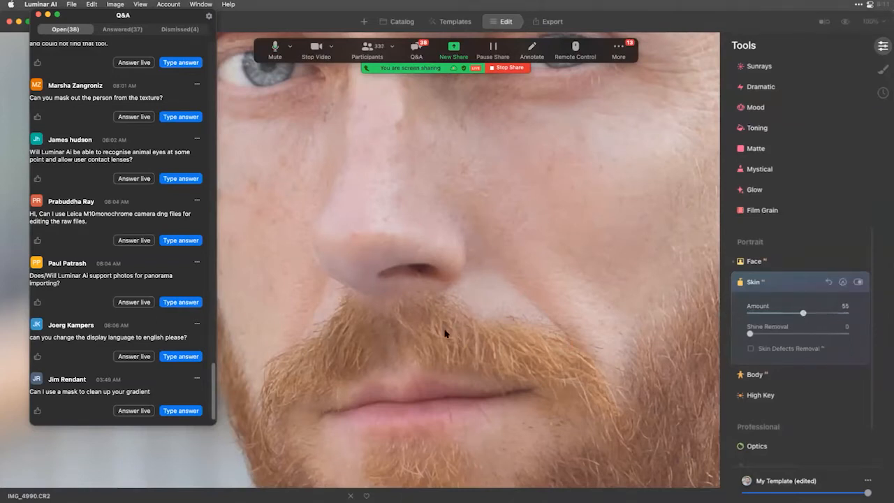
{"action": "left_click_drag", "start_coordinate": [751, 334], "coordinate": [798, 333]}
{"action": "left_click", "coordinate": [540, 289]}
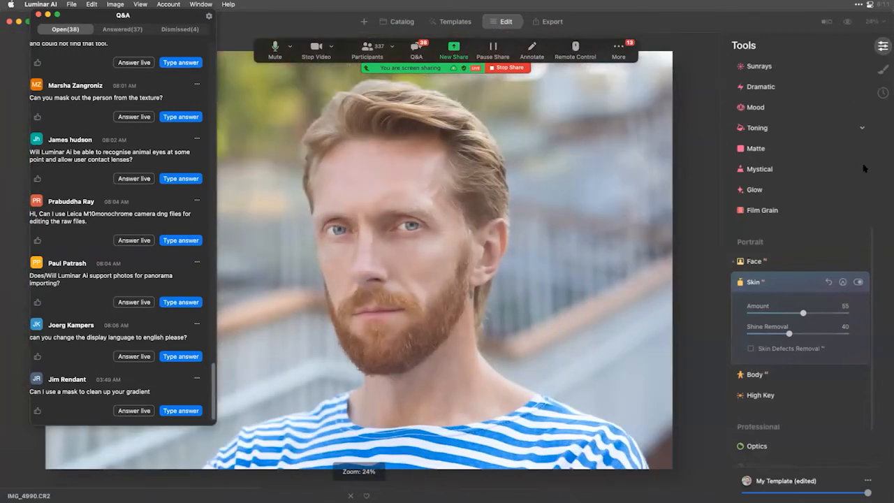
{"action": "left_click", "coordinate": [847, 23]}
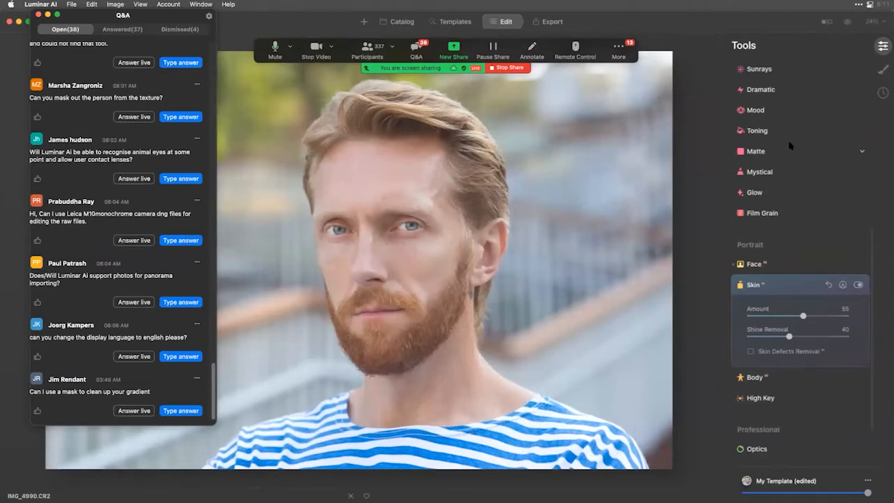
Set the Enhance AI Accent to 49 and the Structure AI Amount to -17.
{"action": "scroll", "coordinate": [790, 144], "scroll_direction": "up", "scroll_amount": 5}
{"action": "left_click", "coordinate": [760, 87]}
{"action": "left_click_drag", "start_coordinate": [787, 117], "coordinate": [797, 118]}
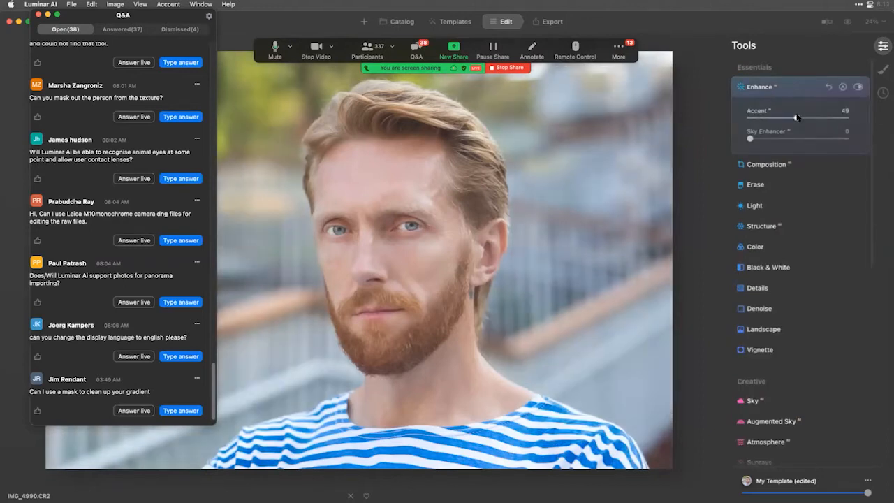
{"action": "left_click", "coordinate": [762, 225]}
{"action": "mouse_move", "coordinate": [790, 201]}
{"action": "left_mouse_down"}
{"action": "mouse_move", "coordinate": [873, 204]}
{"action": "mouse_move", "coordinate": [776, 208]}
{"action": "mouse_move", "coordinate": [803, 208]}
{"action": "mouse_move", "coordinate": [789, 208]}
{"action": "left_mouse_up"}
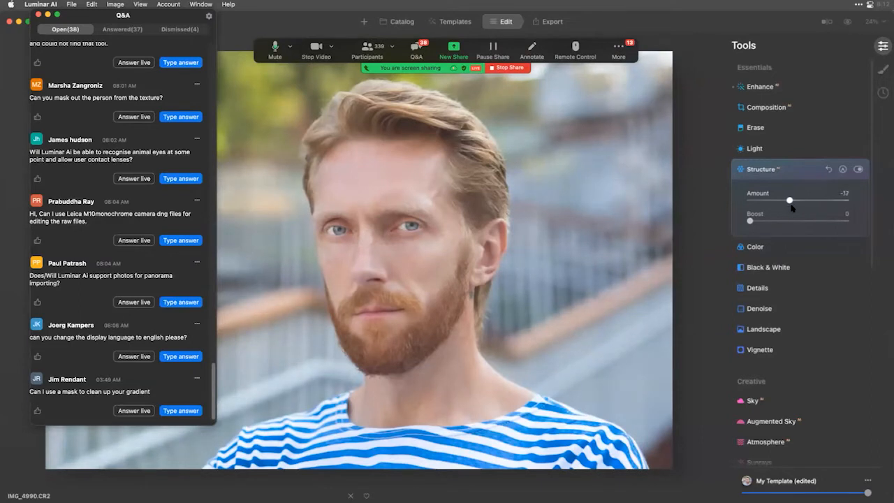
Add a vignette with Amount -45 and Feather 41, and compare the finished portrait with the original.
{"action": "left_click", "coordinate": [783, 349]}
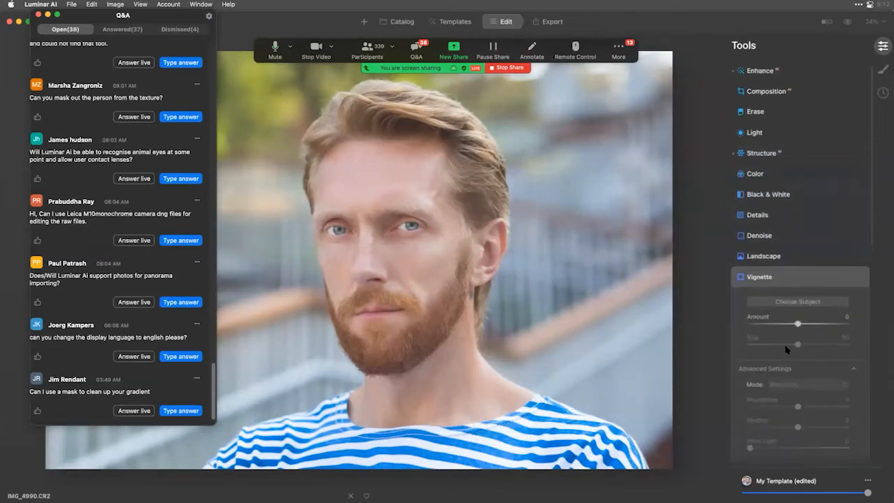
{"action": "left_click_drag", "start_coordinate": [797, 323], "coordinate": [774, 324]}
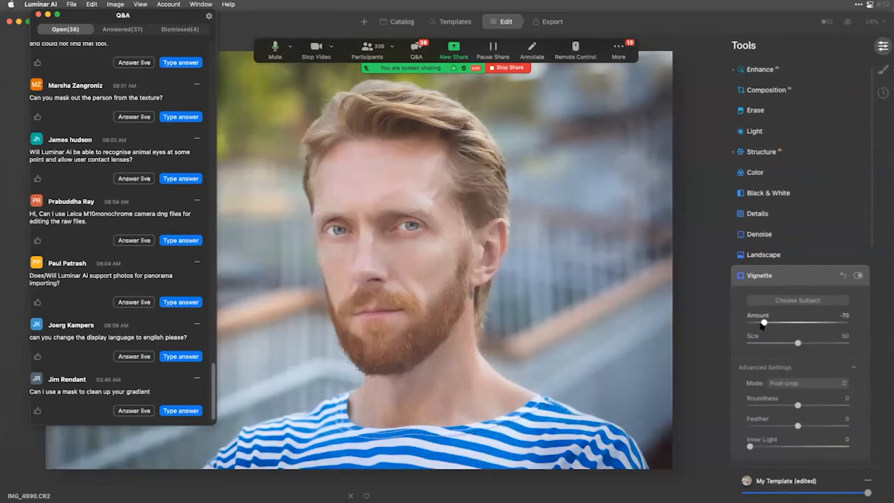
{"action": "left_click_drag", "start_coordinate": [813, 427], "coordinate": [818, 425]}
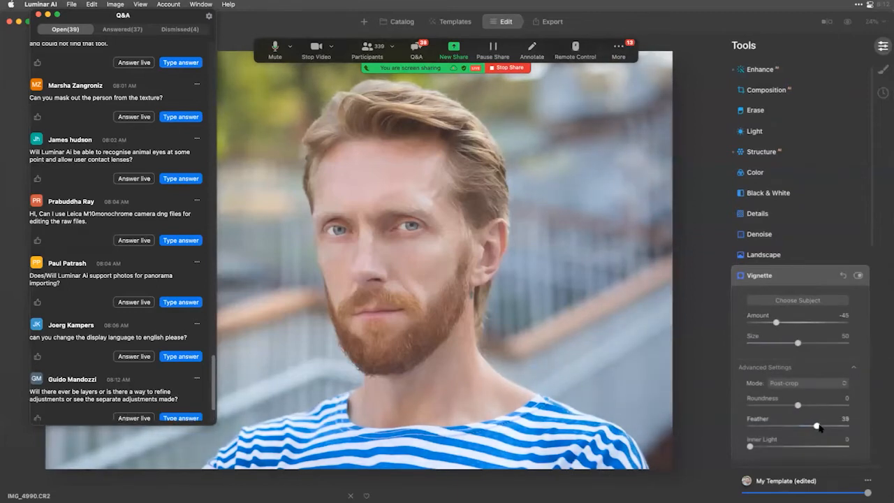
{"action": "left_click", "coordinate": [849, 22]}
{"action": "left_click", "coordinate": [849, 22]}
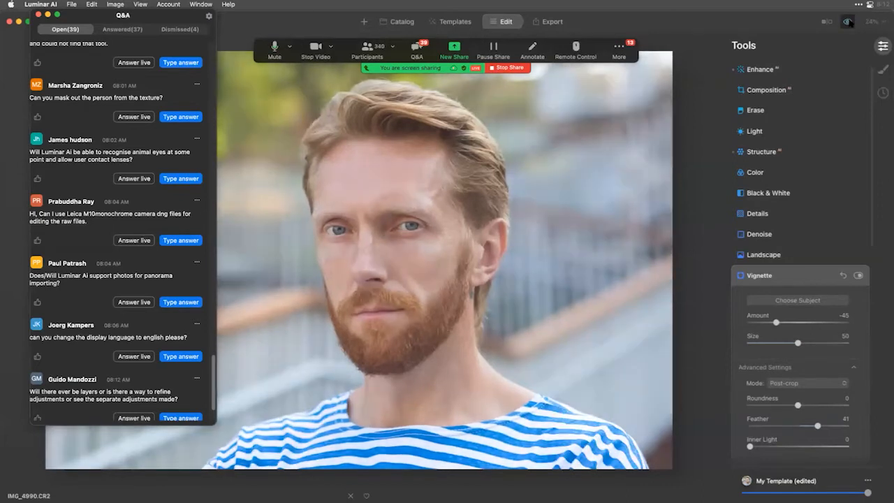
{"action": "left_click", "coordinate": [849, 22]}
{"action": "left_click", "coordinate": [849, 21]}
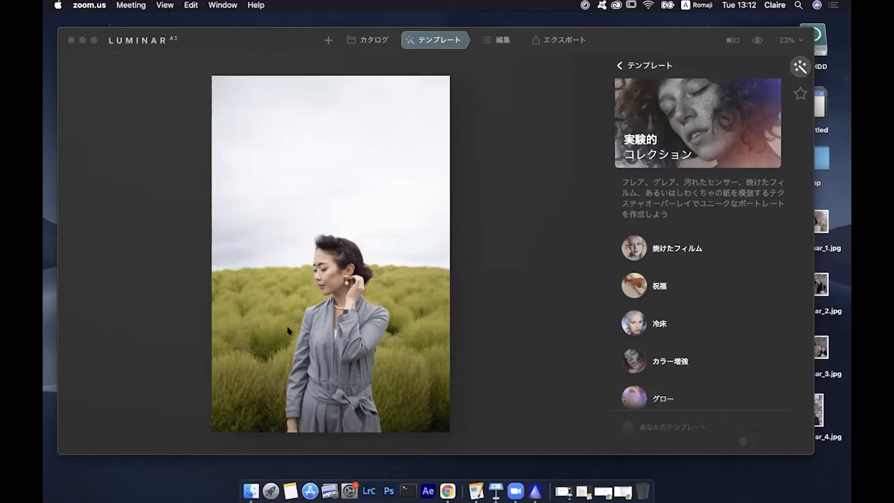
Switch to Luminar AI, reposition its window, and open ローカルマスキング in edit mode for the photo of the woman in the field.
{"action": "left_click", "coordinate": [185, 48]}
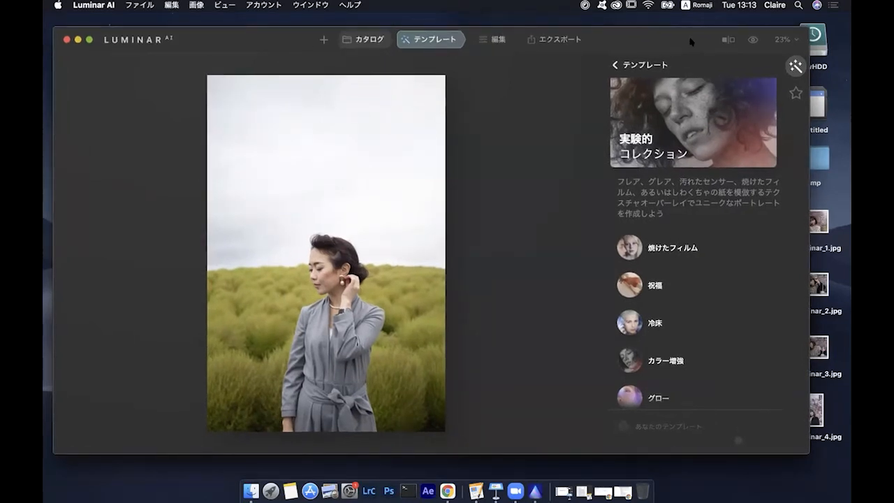
{"action": "left_click_drag", "start_coordinate": [191, 35], "coordinate": [189, 30]}
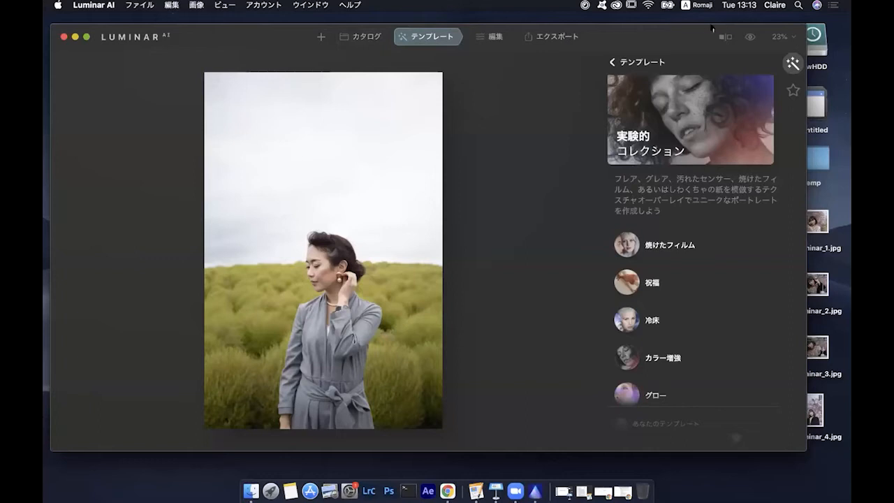
{"action": "left_click_drag", "start_coordinate": [674, 30], "coordinate": [593, 40]}
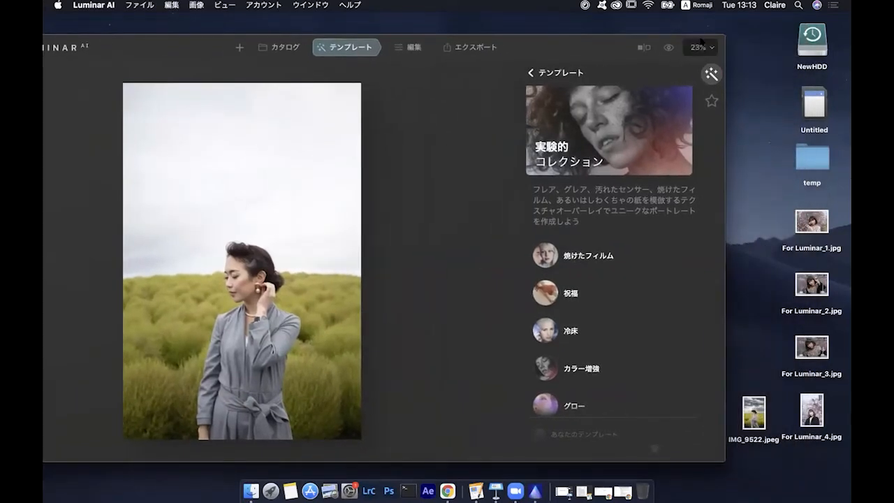
{"action": "left_click_drag", "start_coordinate": [709, 38], "coordinate": [694, 38]}
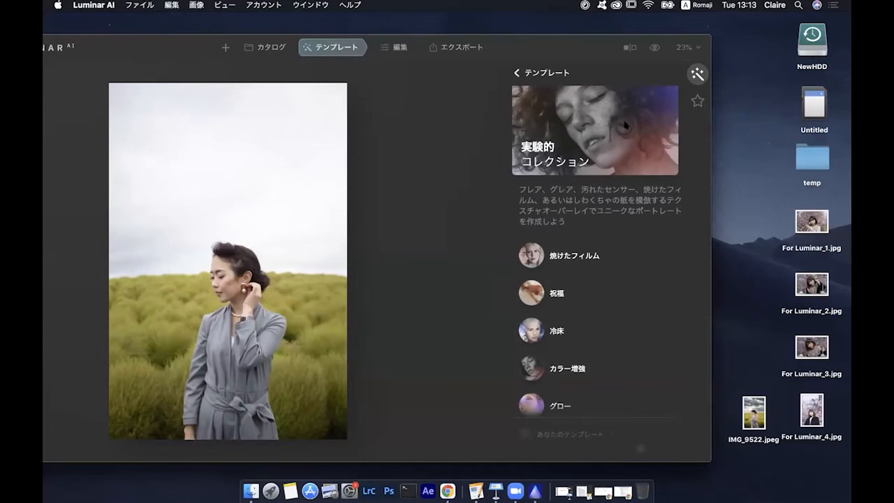
{"action": "left_click", "coordinate": [395, 47]}
{"action": "left_click", "coordinate": [698, 161]}
{"action": "left_click", "coordinate": [696, 243]}
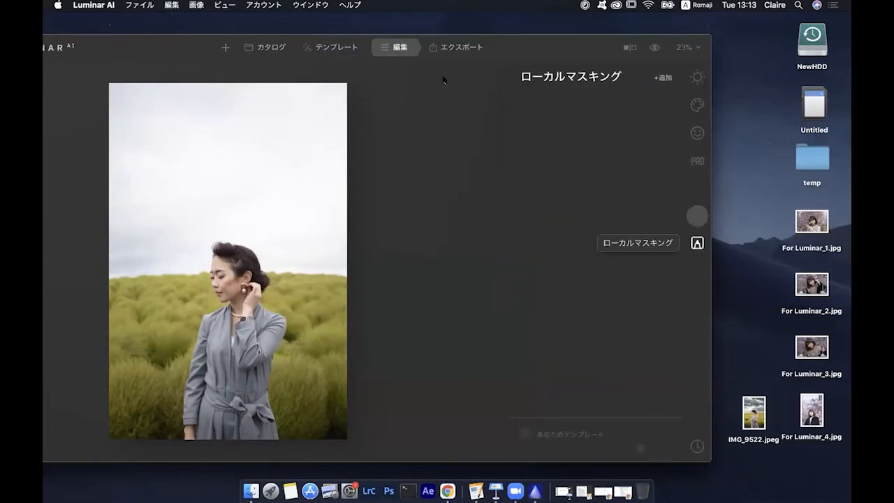
Add a ベーシック local mask and try brushing it over the green bushes on both sides of the woman.
{"action": "left_click_drag", "start_coordinate": [212, 38], "coordinate": [255, 27]}
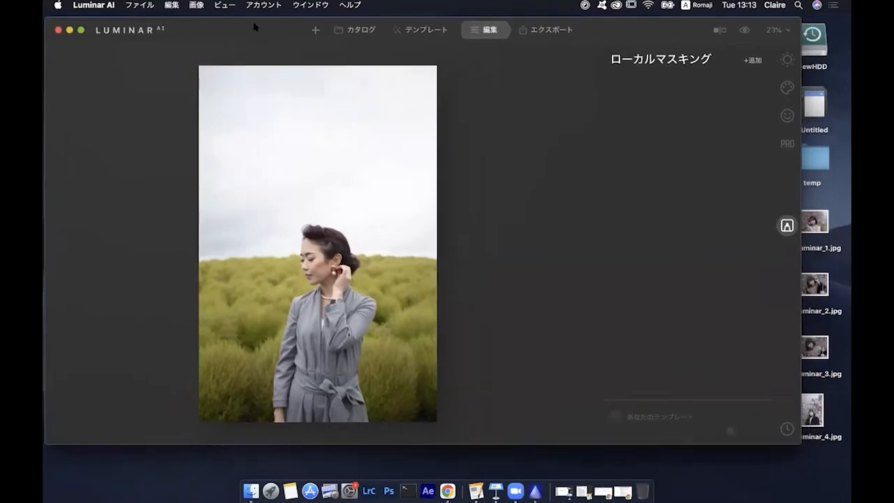
{"action": "left_click_drag", "start_coordinate": [688, 26], "coordinate": [644, 26]}
{"action": "left_click", "coordinate": [679, 64]}
{"action": "left_click", "coordinate": [662, 78]}
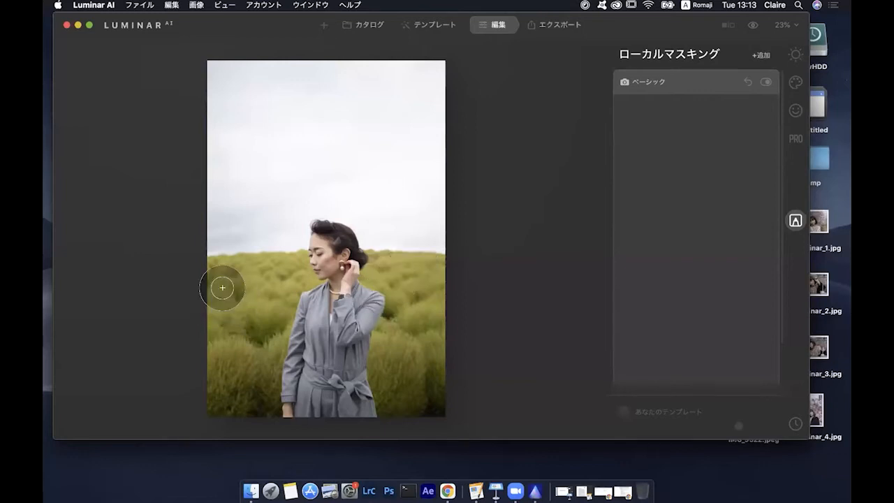
{"action": "mouse_move", "coordinate": [208, 293]}
{"action": "left_mouse_down"}
{"action": "mouse_move", "coordinate": [236, 288]}
{"action": "mouse_move", "coordinate": [229, 279]}
{"action": "mouse_move", "coordinate": [230, 288]}
{"action": "mouse_move", "coordinate": [274, 294]}
{"action": "left_mouse_up"}
{"action": "mouse_move", "coordinate": [252, 335]}
{"action": "left_mouse_down"}
{"action": "mouse_move", "coordinate": [224, 364]}
{"action": "mouse_move", "coordinate": [204, 356]}
{"action": "mouse_move", "coordinate": [228, 378]}
{"action": "mouse_move", "coordinate": [241, 354]}
{"action": "mouse_move", "coordinate": [250, 380]}
{"action": "mouse_move", "coordinate": [276, 269]}
{"action": "mouse_move", "coordinate": [204, 269]}
{"action": "mouse_move", "coordinate": [275, 275]}
{"action": "left_mouse_up"}
{"action": "mouse_move", "coordinate": [409, 280]}
{"action": "left_mouse_down"}
{"action": "mouse_move", "coordinate": [384, 267]}
{"action": "mouse_move", "coordinate": [424, 266]}
{"action": "mouse_move", "coordinate": [380, 276]}
{"action": "mouse_move", "coordinate": [384, 267]}
{"action": "mouse_move", "coordinate": [388, 286]}
{"action": "left_mouse_up"}
{"action": "mouse_move", "coordinate": [395, 324]}
{"action": "left_mouse_down"}
{"action": "mouse_move", "coordinate": [395, 387]}
{"action": "mouse_move", "coordinate": [424, 353]}
{"action": "mouse_move", "coordinate": [423, 406]}
{"action": "mouse_move", "coordinate": [432, 369]}
{"action": "mouse_move", "coordinate": [397, 386]}
{"action": "left_mouse_up"}
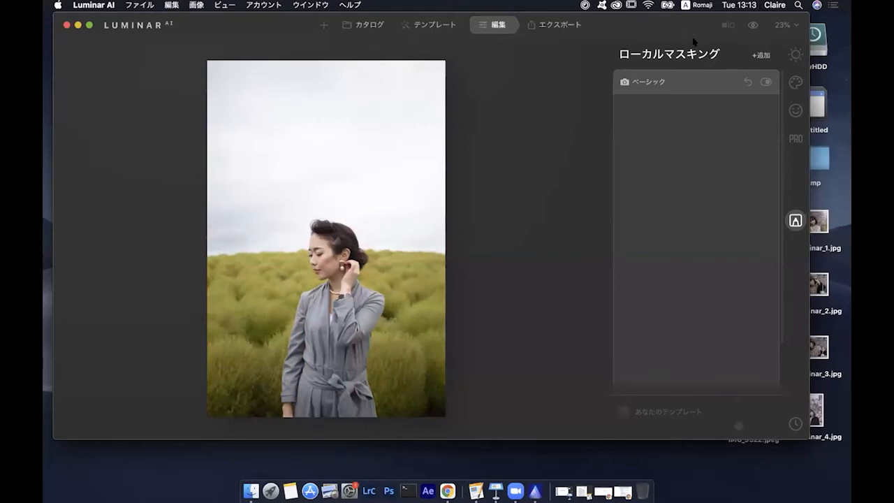
Shift the field's colour by setting the HSL 色相 of イエロー to -100 and グリーン to -100 in the カラー tool.
{"action": "left_click_drag", "start_coordinate": [697, 25], "coordinate": [604, 30]}
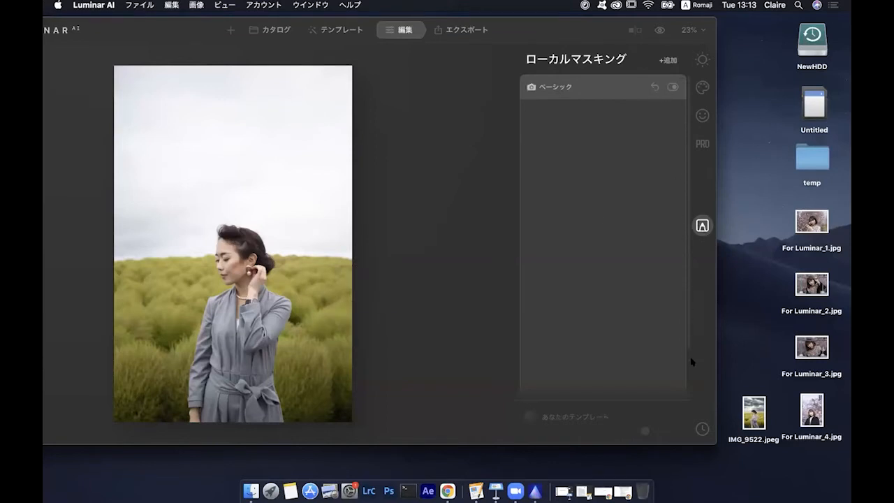
{"action": "left_click", "coordinate": [703, 87]}
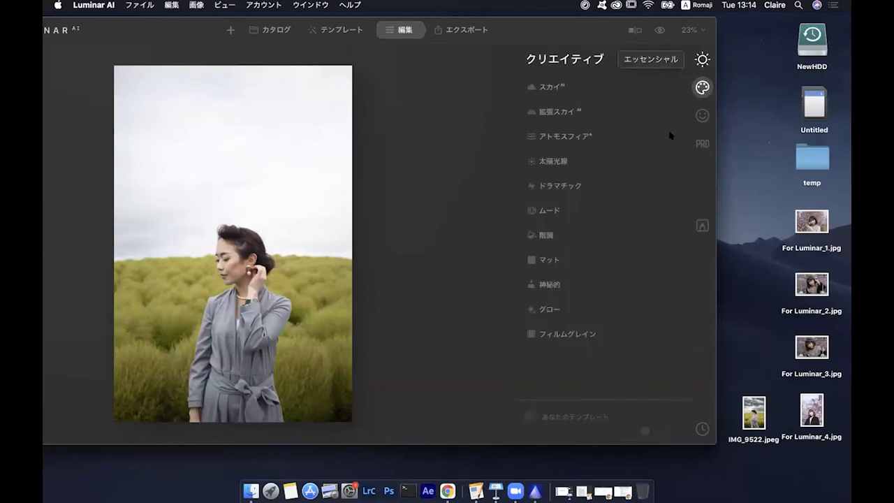
{"action": "left_click", "coordinate": [701, 60]}
{"action": "left_click", "coordinate": [543, 211]}
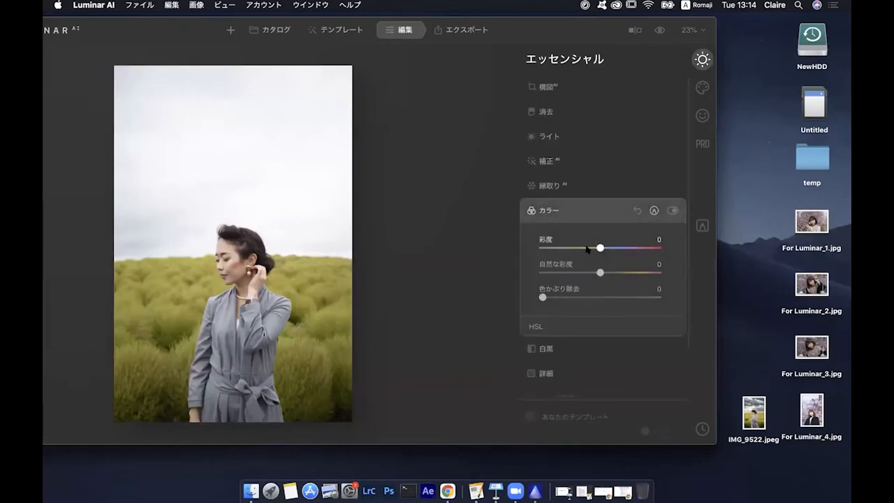
{"action": "left_click", "coordinate": [558, 326]}
{"action": "scroll", "coordinate": [595, 353], "scroll_direction": "down", "scroll_amount": 5}
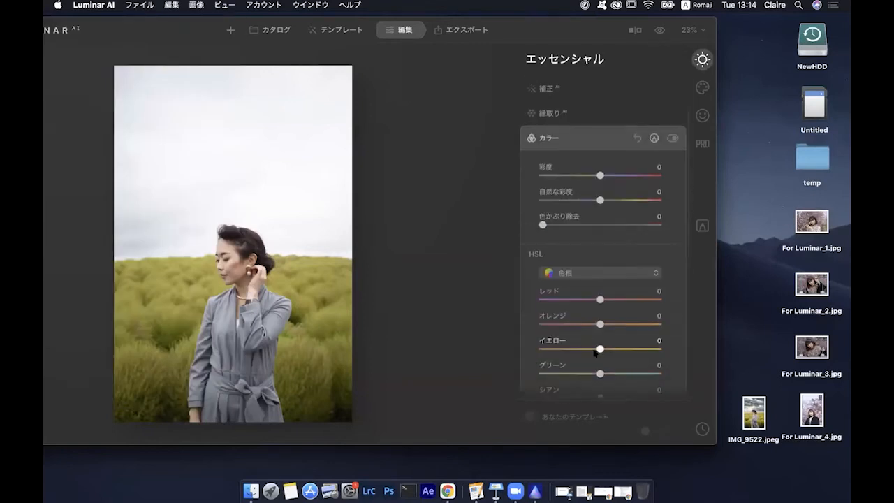
{"action": "left_click_drag", "start_coordinate": [600, 317], "coordinate": [535, 317]}
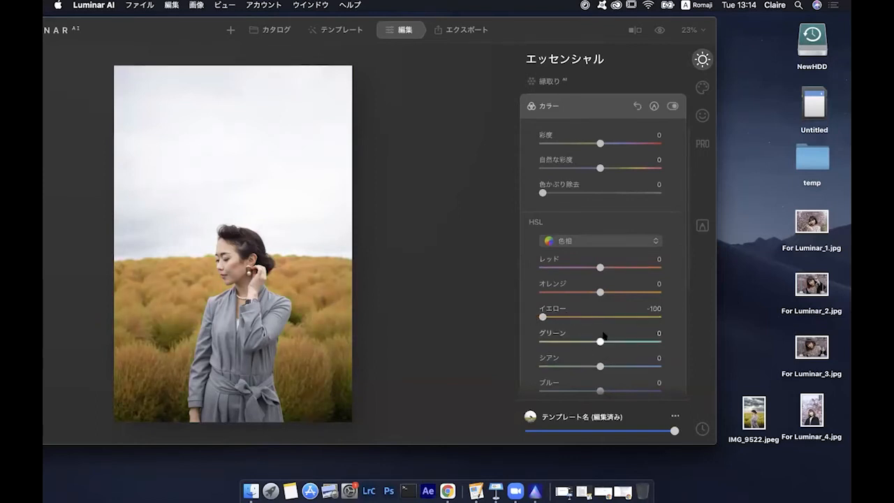
{"action": "left_click_drag", "start_coordinate": [585, 36], "coordinate": [636, 30]}
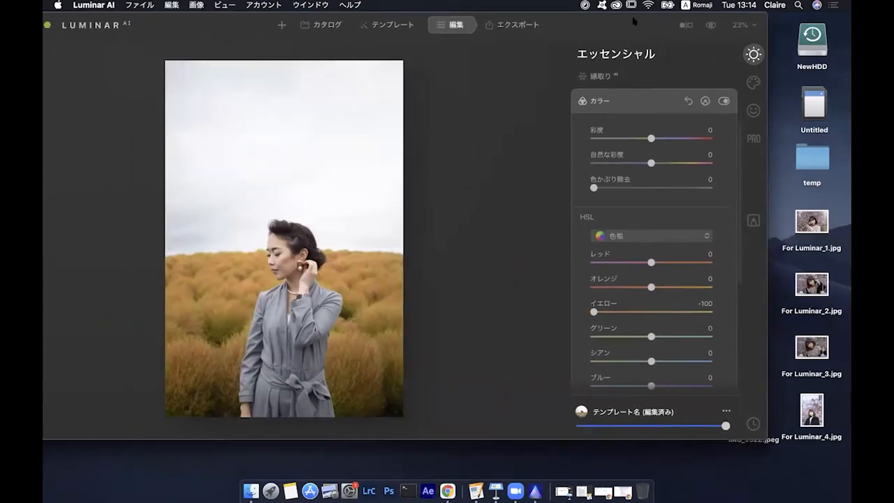
{"action": "left_click_drag", "start_coordinate": [652, 336], "coordinate": [579, 336]}
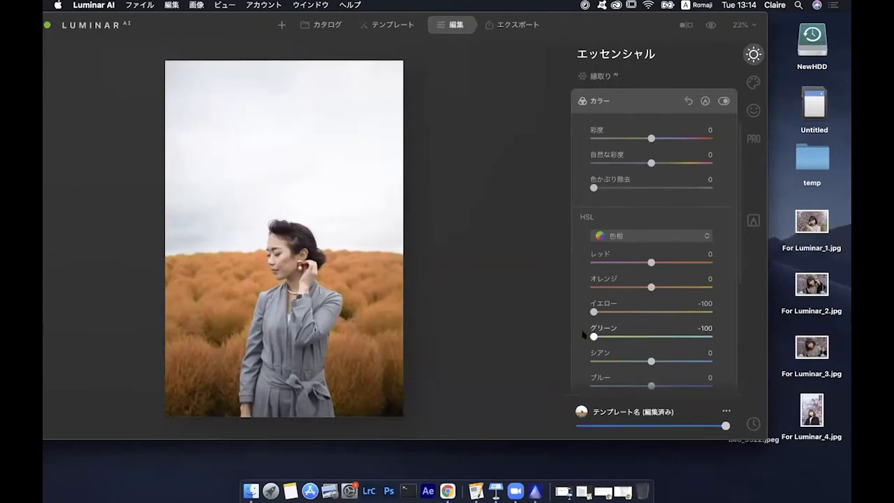
Zoom in on the woman's face and set フェイスライト to 2 in the フェイスAI portrait tool.
{"action": "left_click_drag", "start_coordinate": [386, 21], "coordinate": [425, 20]}
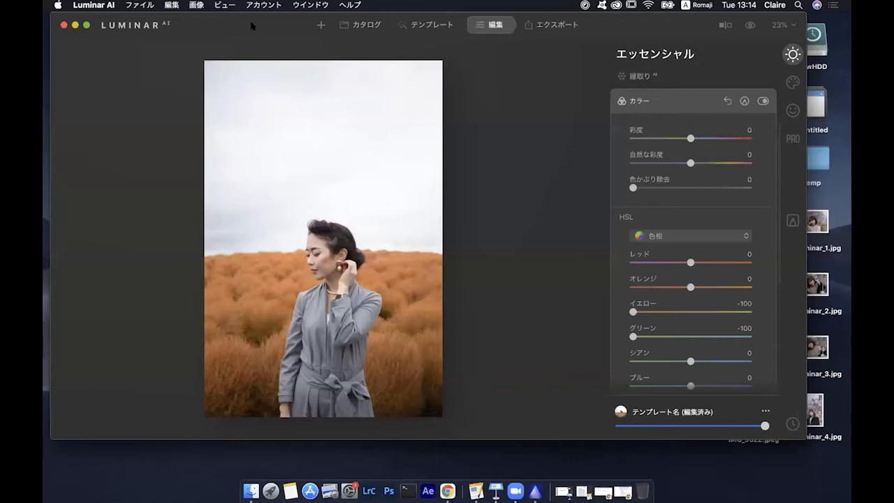
{"action": "left_click_drag", "start_coordinate": [666, 27], "coordinate": [635, 26]}
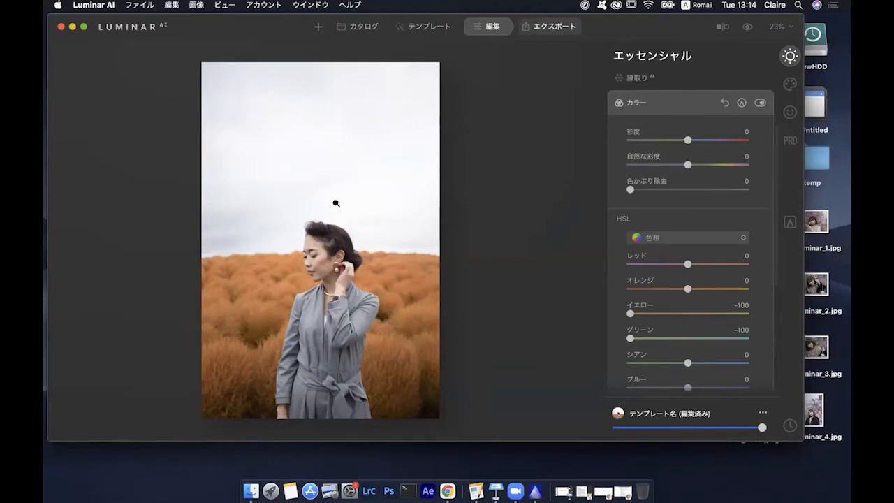
{"action": "left_click", "coordinate": [316, 262]}
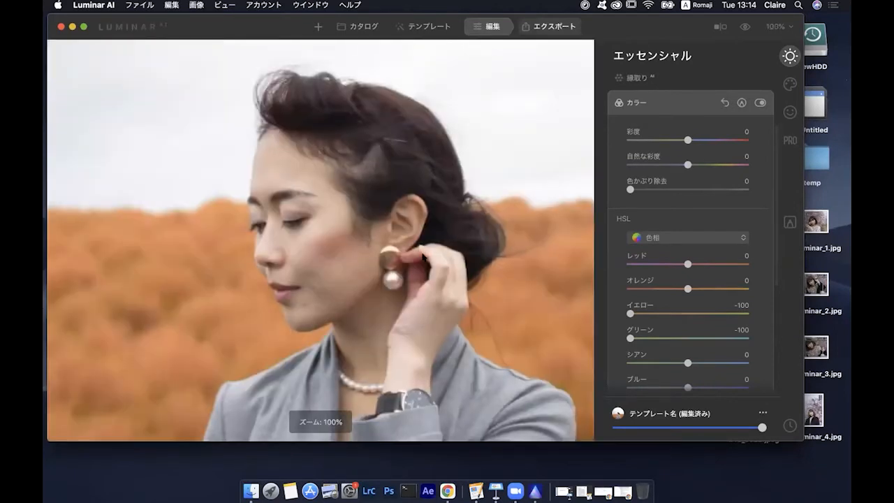
{"action": "scroll", "coordinate": [646, 89], "scroll_direction": "down", "scroll_amount": 6}
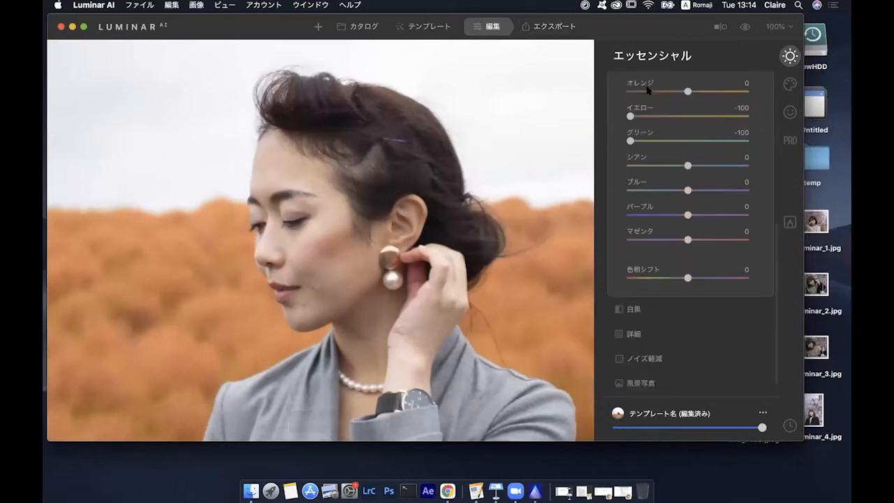
{"action": "left_click_drag", "start_coordinate": [611, 32], "coordinate": [585, 48]}
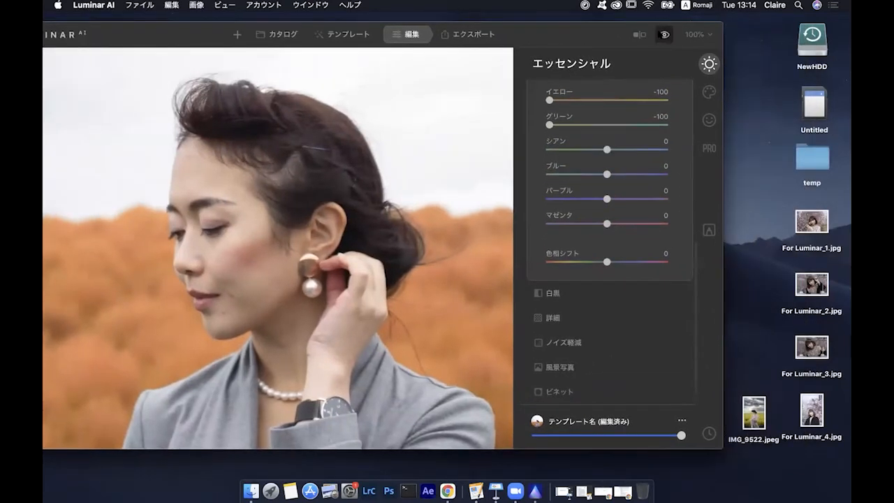
{"action": "left_click", "coordinate": [708, 119]}
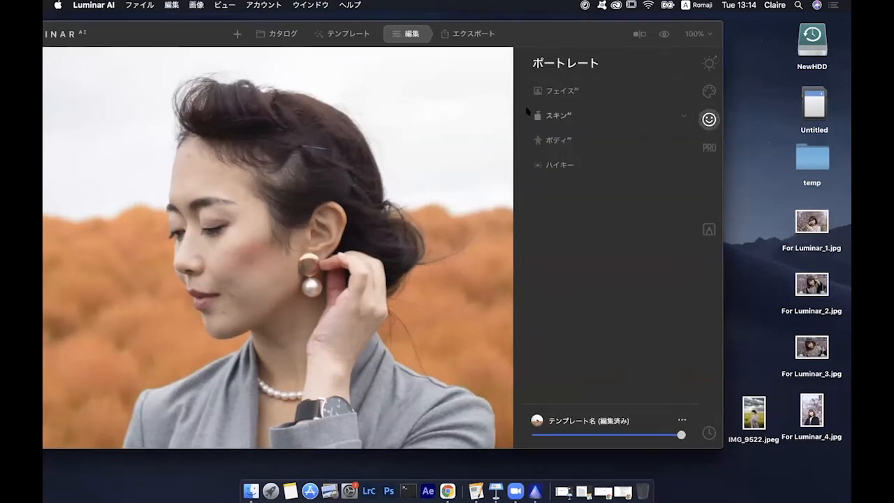
{"action": "left_click", "coordinate": [563, 93]}
{"action": "left_click_drag", "start_coordinate": [550, 127], "coordinate": [553, 128]}
{"action": "left_click", "coordinate": [603, 99]}
Smooth the woman's skin by setting the スキンAI 適用量 to 12.
{"action": "left_click", "coordinate": [564, 113]}
{"action": "mouse_move", "coordinate": [550, 152]}
{"action": "left_mouse_down"}
{"action": "mouse_move", "coordinate": [588, 153]}
{"action": "mouse_move", "coordinate": [562, 152]}
{"action": "left_mouse_up"}
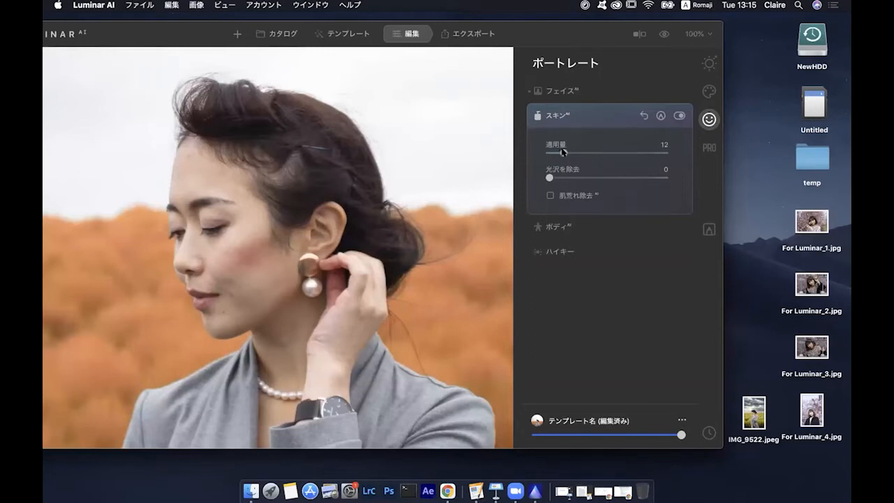
{"action": "left_click", "coordinate": [577, 115]}
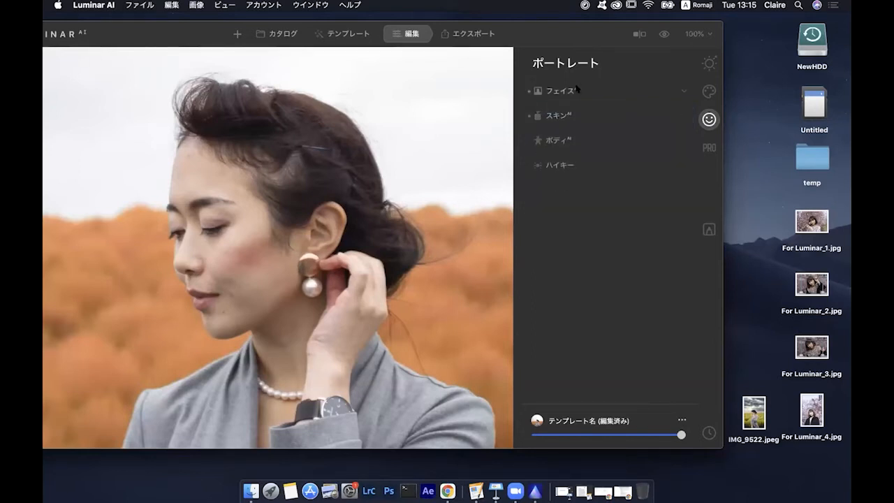
Slim the woman's face by setting スリムフェイス to 56 in フェイスAI.
{"action": "left_click", "coordinate": [577, 90]}
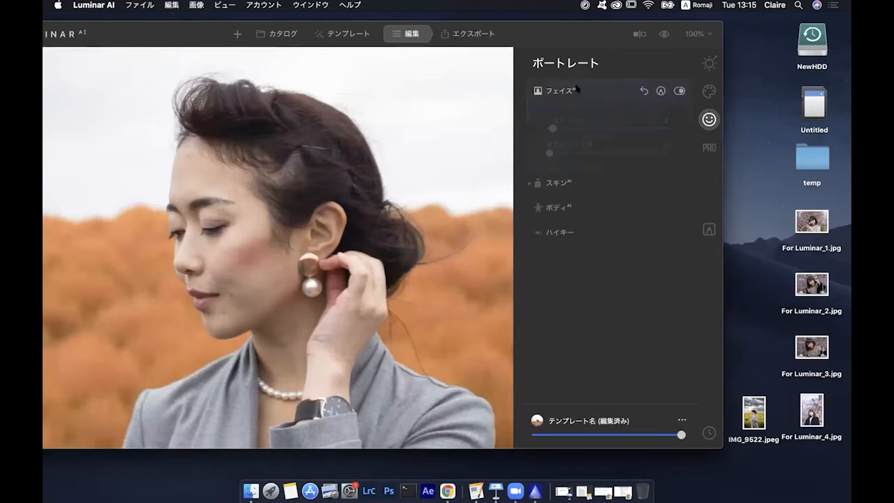
{"action": "left_click_drag", "start_coordinate": [557, 152], "coordinate": [606, 151]}
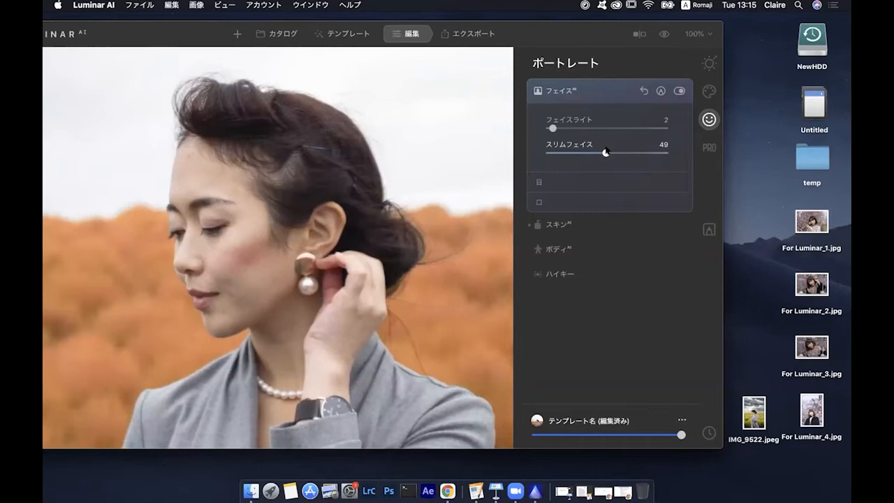
{"action": "left_click_drag", "start_coordinate": [606, 152], "coordinate": [614, 152]}
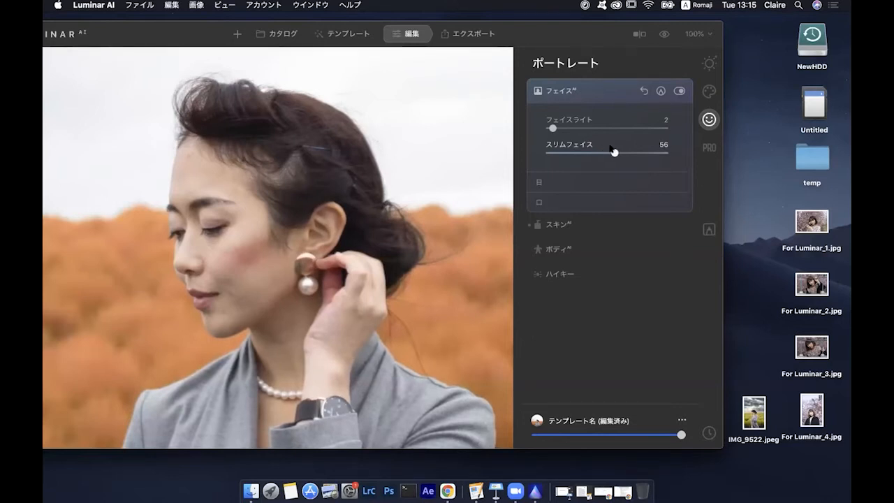
{"action": "left_click", "coordinate": [560, 94]}
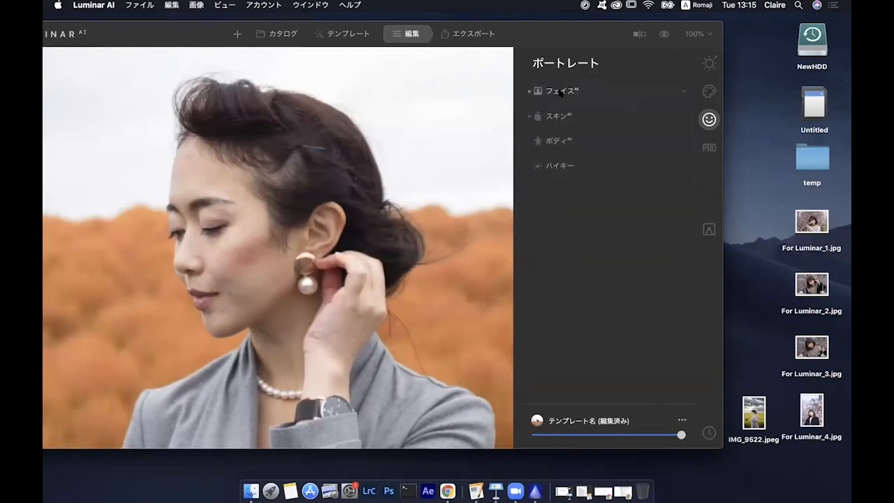
Adjust the mouth settings in フェイスAI: リップの彩度 18, リップの赤み 21 and 唇の暗色化 8.
{"action": "left_click", "coordinate": [561, 94]}
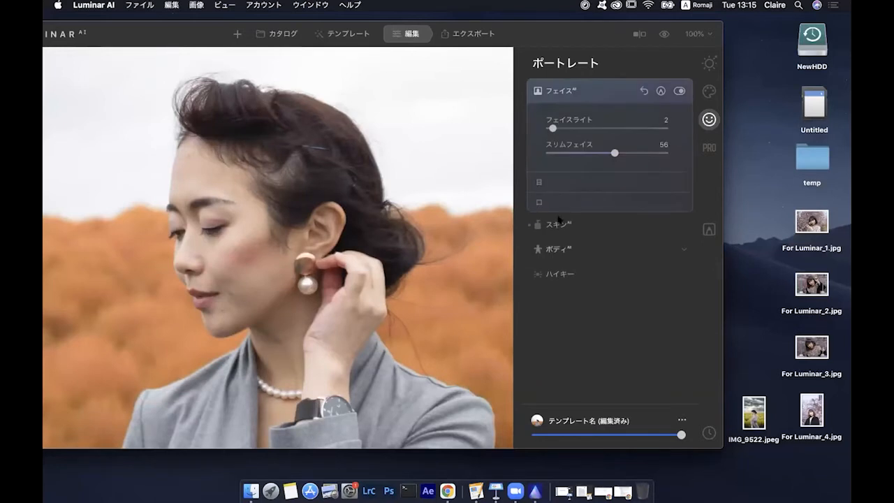
{"action": "left_click", "coordinate": [559, 204]}
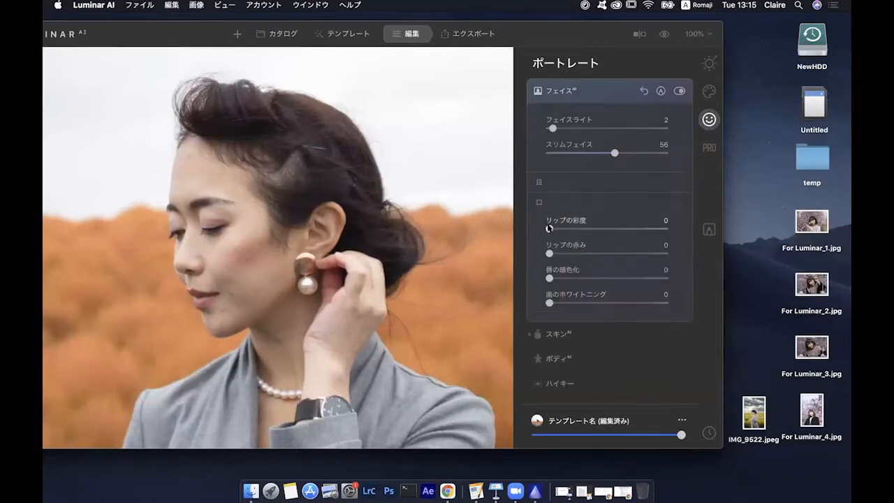
{"action": "left_click_drag", "start_coordinate": [559, 227], "coordinate": [576, 261]}
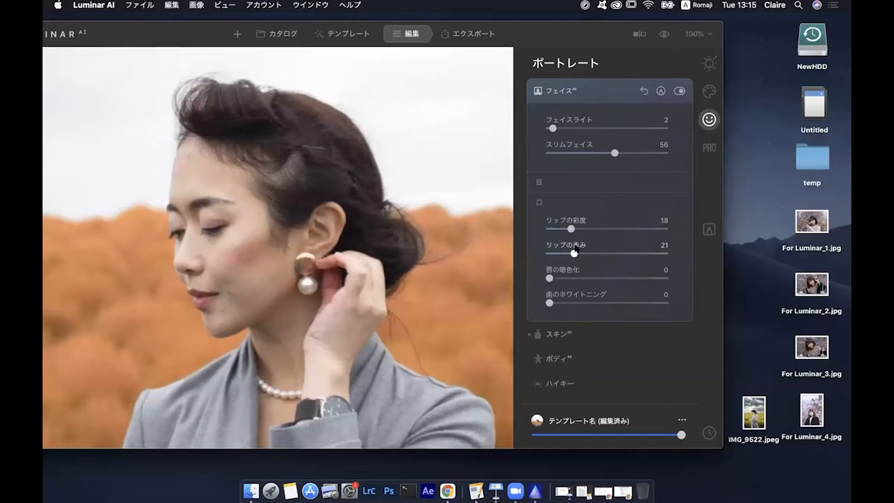
{"action": "left_click_drag", "start_coordinate": [548, 281], "coordinate": [559, 282]}
Compare the retouched face with the original in the split before/after view, and return to the whole photo.
{"action": "left_click_drag", "start_coordinate": [571, 32], "coordinate": [607, 32]}
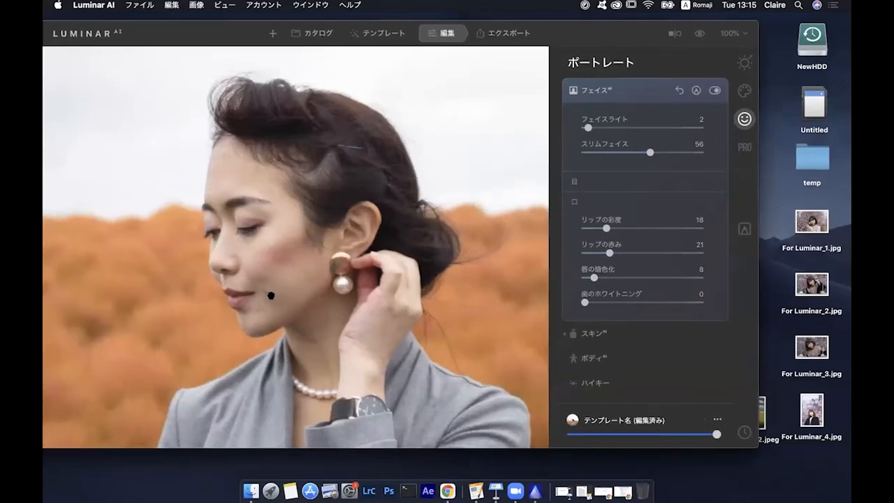
{"action": "left_click", "coordinate": [673, 33]}
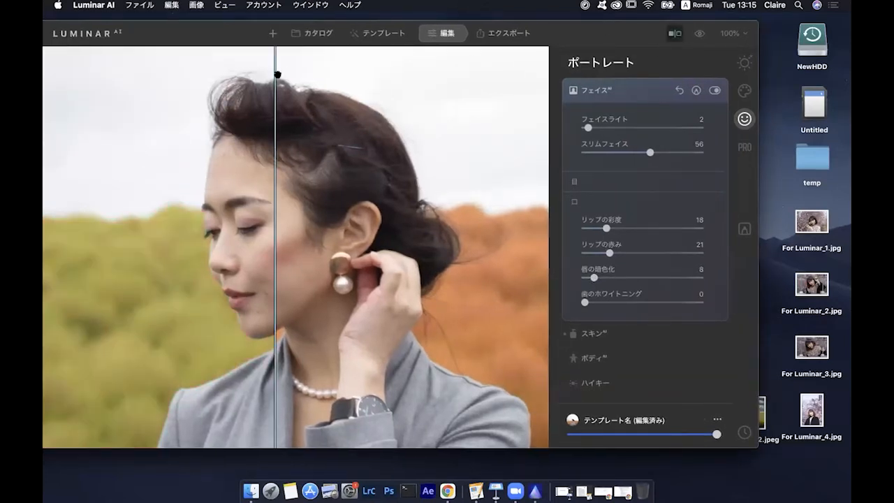
{"action": "left_click_drag", "start_coordinate": [274, 70], "coordinate": [185, 69]}
{"action": "left_click_drag", "start_coordinate": [340, 81], "coordinate": [455, 124]}
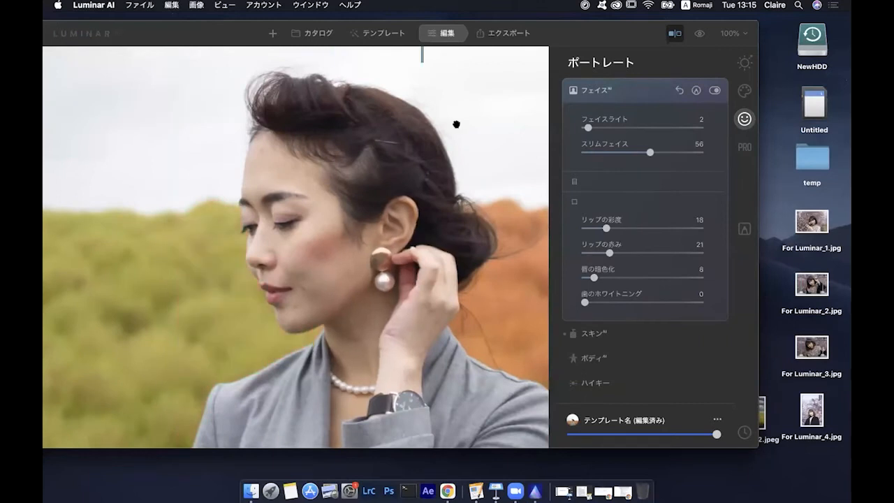
{"action": "left_click", "coordinate": [674, 33]}
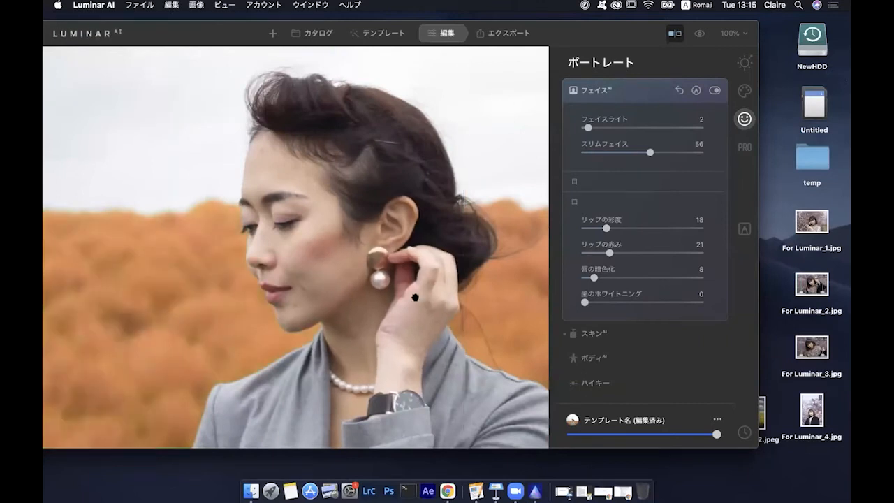
{"action": "left_click", "coordinate": [430, 301]}
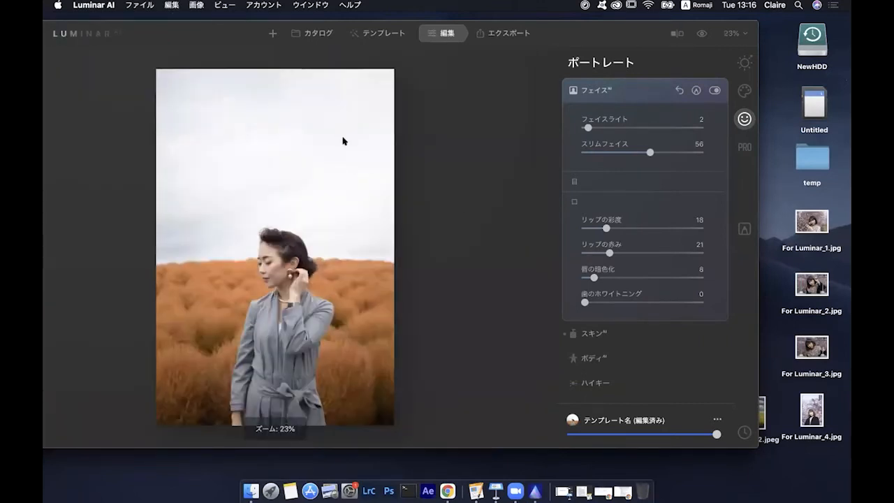
Apply the Riverside LUT to the photo with the クリエイティブ tool ムード.
{"action": "left_click", "coordinate": [616, 88]}
{"action": "left_click_drag", "start_coordinate": [609, 30], "coordinate": [648, 60]}
{"action": "left_click", "coordinate": [671, 88]}
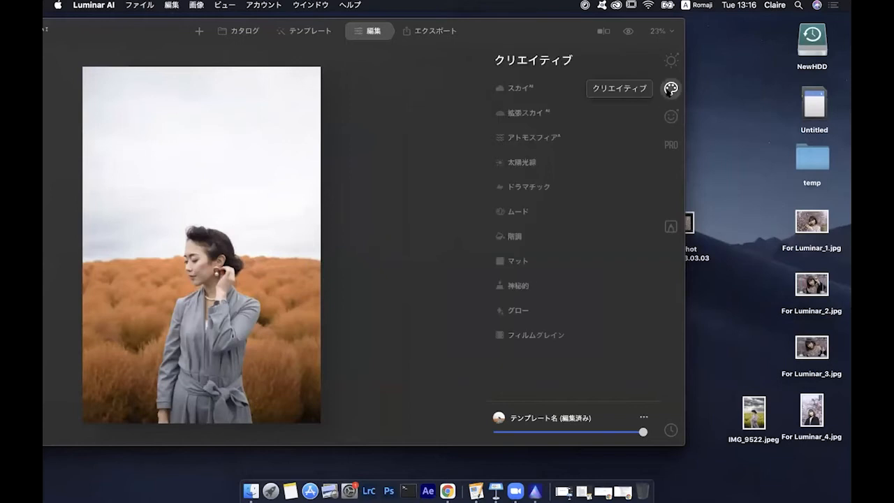
{"action": "left_click", "coordinate": [552, 212]}
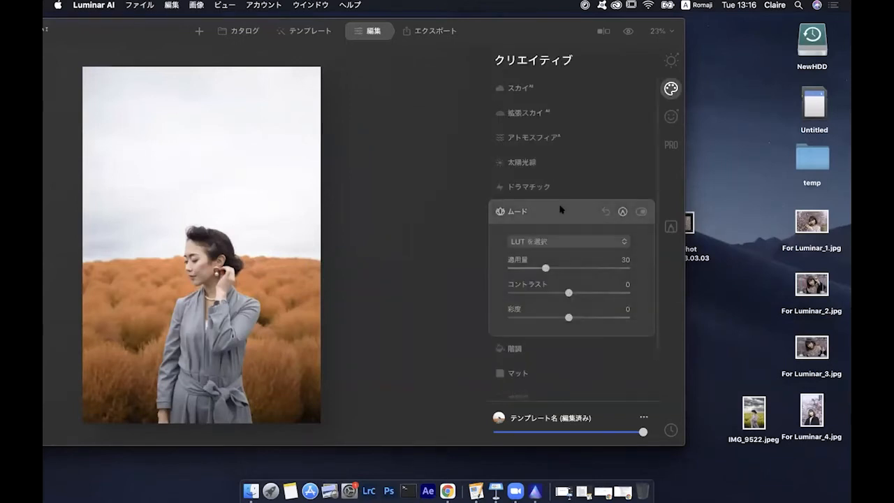
{"action": "left_click", "coordinate": [553, 240]}
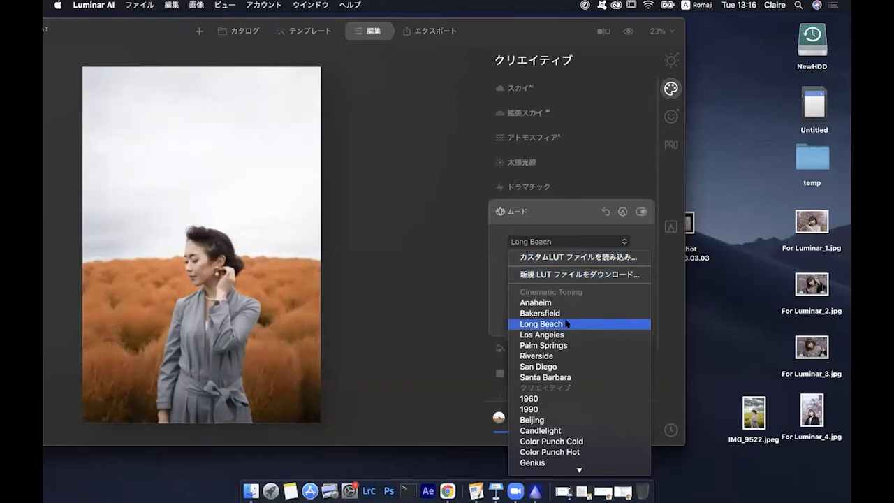
{"action": "left_click_drag", "start_coordinate": [549, 39], "coordinate": [604, 33]}
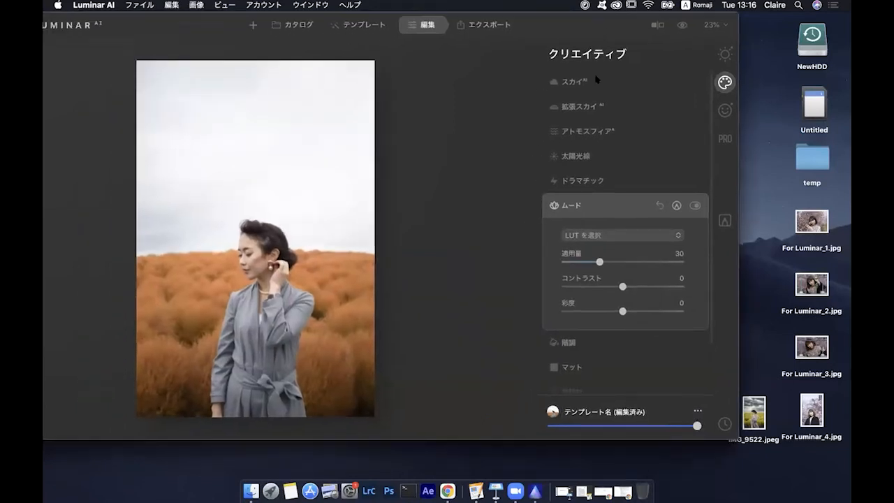
{"action": "left_click", "coordinate": [599, 238]}
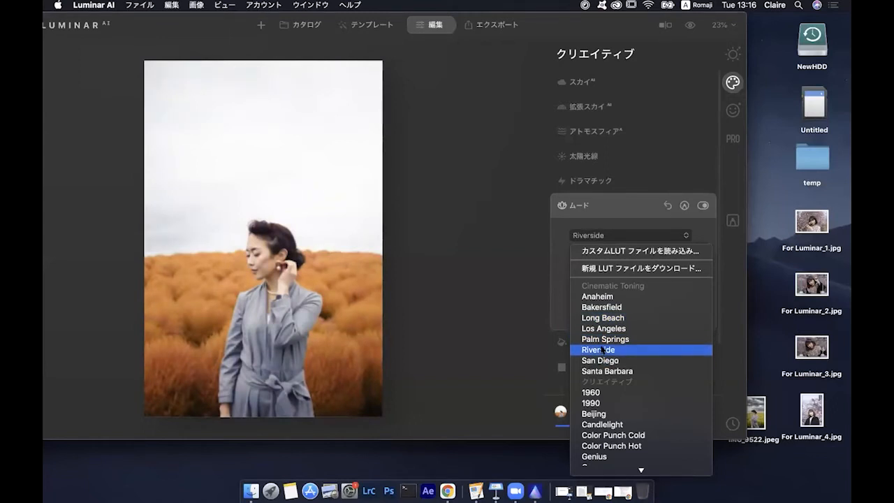
{"action": "left_click", "coordinate": [604, 349]}
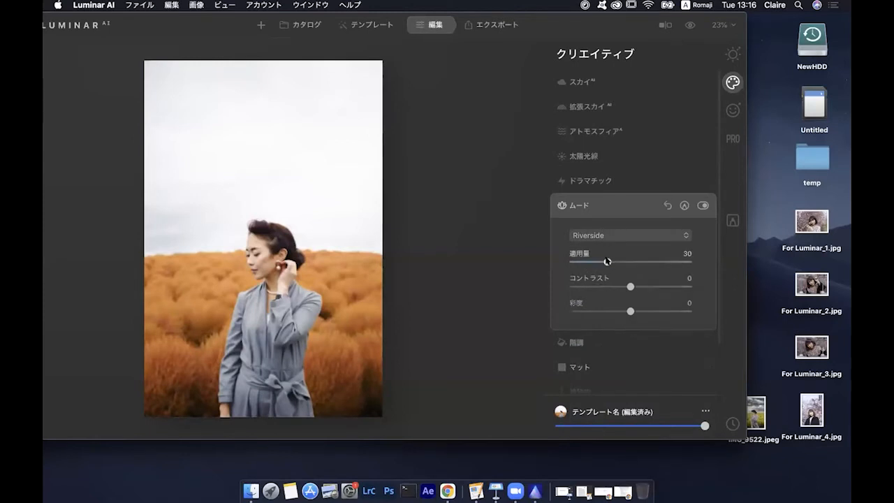
Set the ムード 適用量 to 29 and raise its コントラスト slightly.
{"action": "mouse_move", "coordinate": [607, 261]}
{"action": "left_mouse_down"}
{"action": "mouse_move", "coordinate": [581, 261]}
{"action": "mouse_move", "coordinate": [650, 262]}
{"action": "mouse_move", "coordinate": [607, 269]}
{"action": "left_mouse_up"}
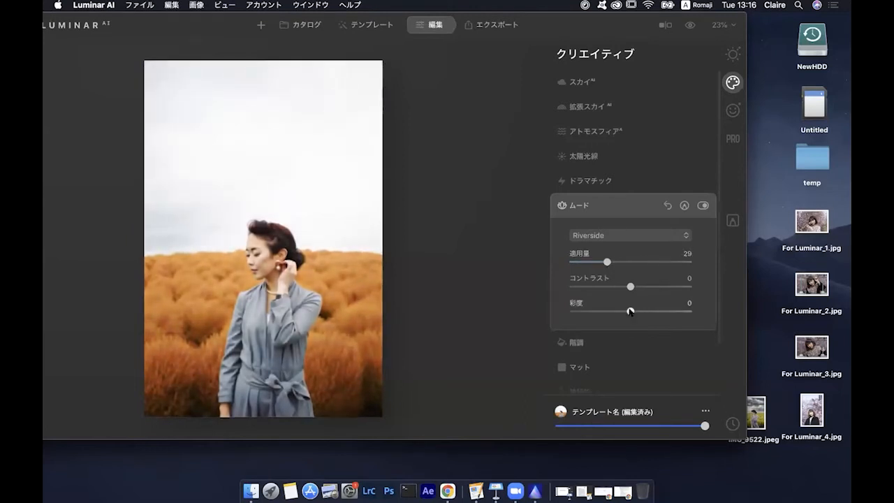
{"action": "mouse_move", "coordinate": [630, 286]}
{"action": "left_mouse_down"}
{"action": "mouse_move", "coordinate": [618, 287]}
{"action": "mouse_move", "coordinate": [654, 287]}
{"action": "mouse_move", "coordinate": [640, 286]}
{"action": "left_mouse_up"}
{"action": "left_click", "coordinate": [597, 205]}
Replace the cloudy sky with Sunset 4 using スカイAI.
{"action": "left_click", "coordinate": [599, 82]}
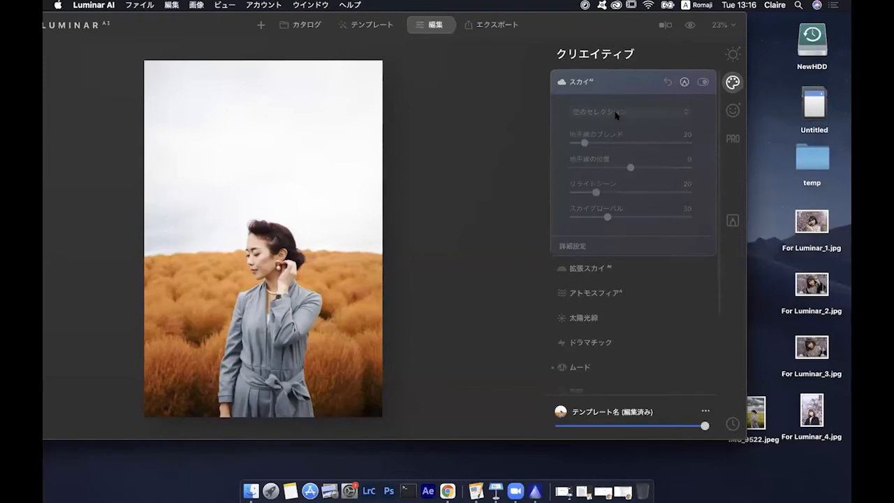
{"action": "left_click", "coordinate": [616, 113]}
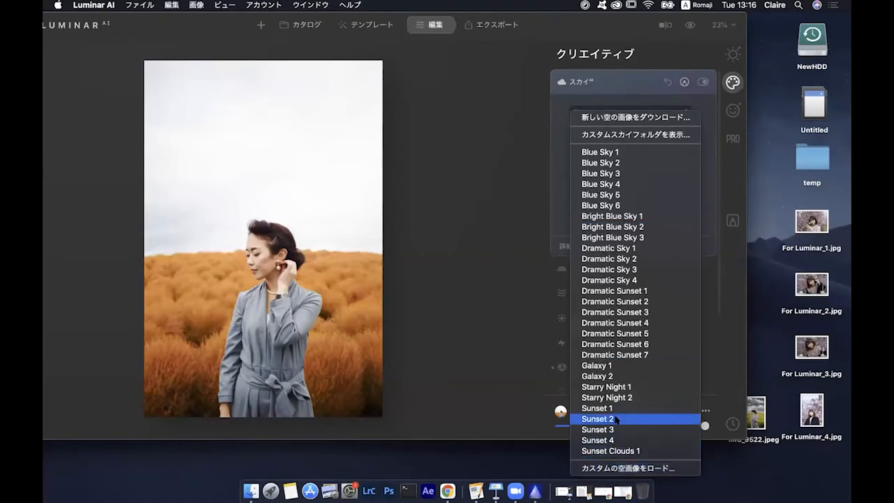
{"action": "left_click", "coordinate": [614, 441]}
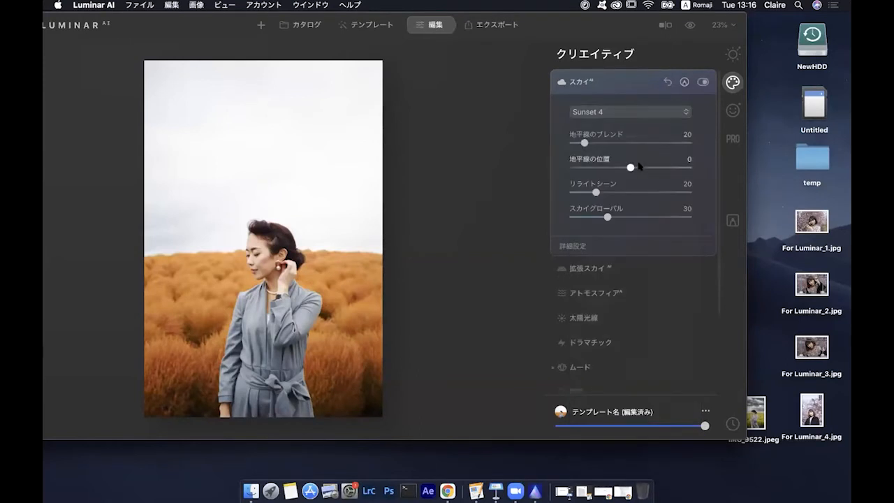
Try the Sunset 1 sky in スカイAI and switch the selection back to Sunset 4.
{"action": "left_click", "coordinate": [627, 111]}
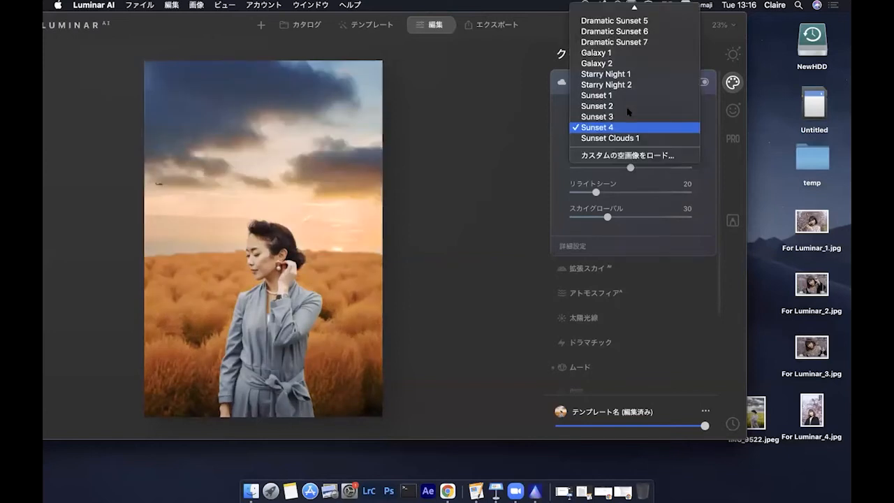
{"action": "left_click", "coordinate": [627, 95]}
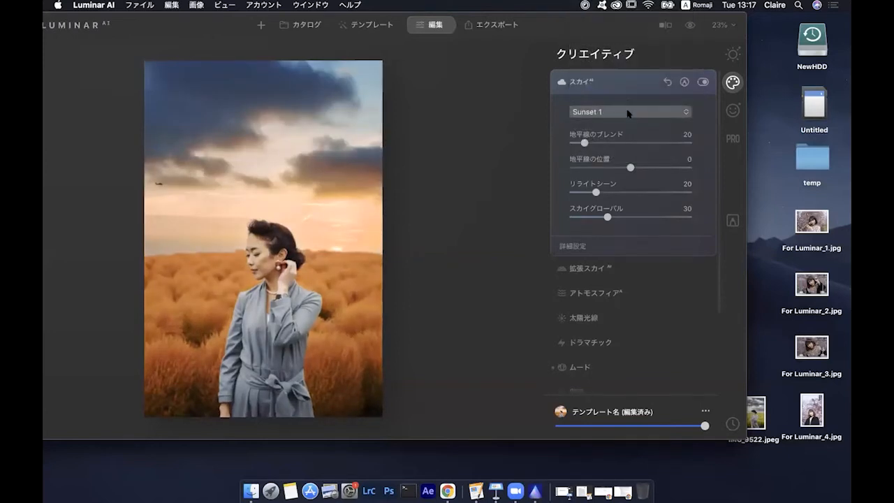
{"action": "left_click", "coordinate": [628, 112]}
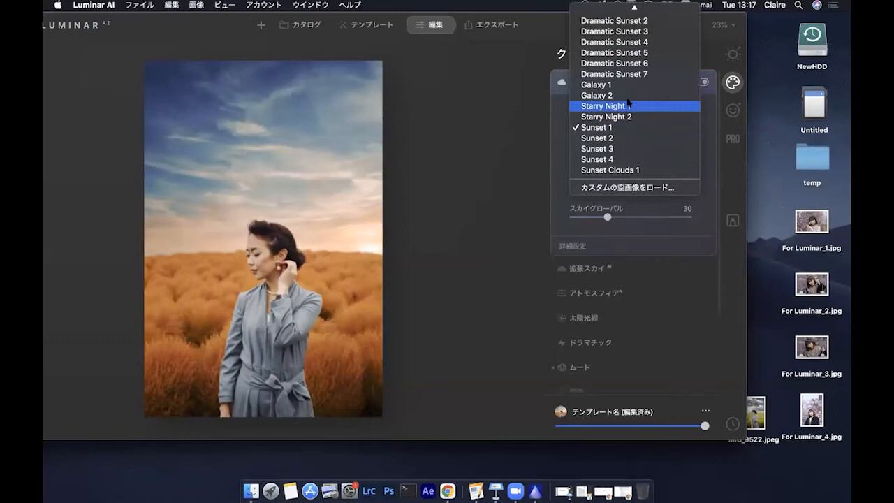
{"action": "scroll", "coordinate": [627, 115], "scroll_direction": "up", "scroll_amount": 1}
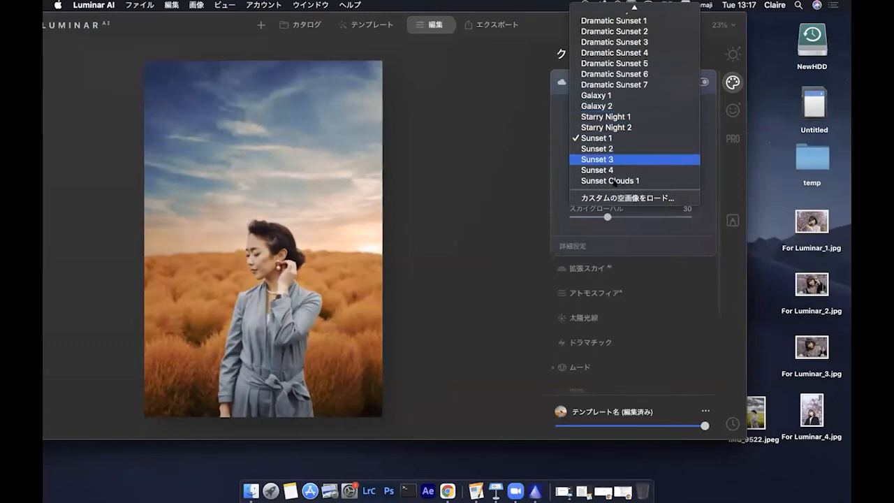
{"action": "left_click", "coordinate": [617, 169]}
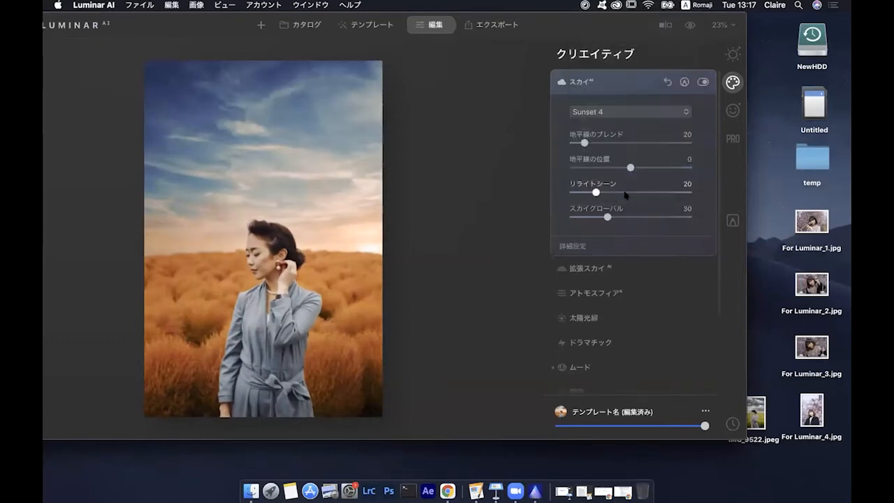
Change the replacement sky to Sunset 3 and set スカイデフォーカス to 18 in the スカイAI advanced settings.
{"action": "left_click", "coordinate": [625, 113]}
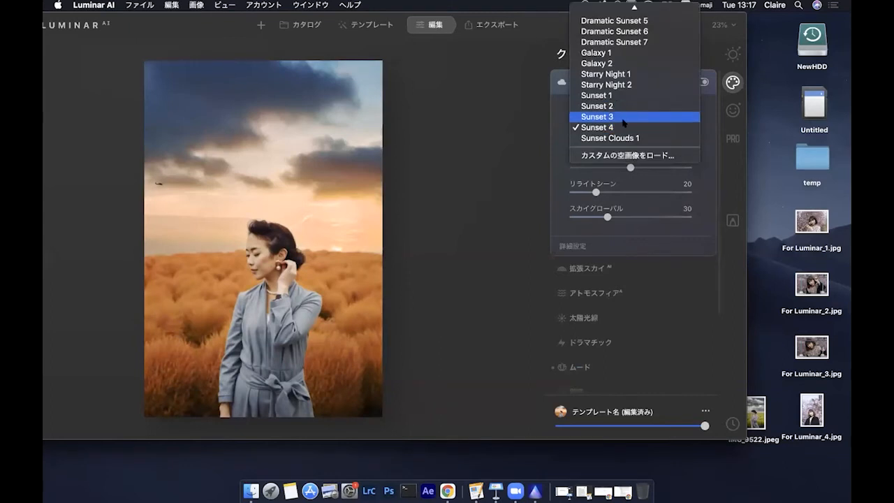
{"action": "left_click", "coordinate": [624, 114]}
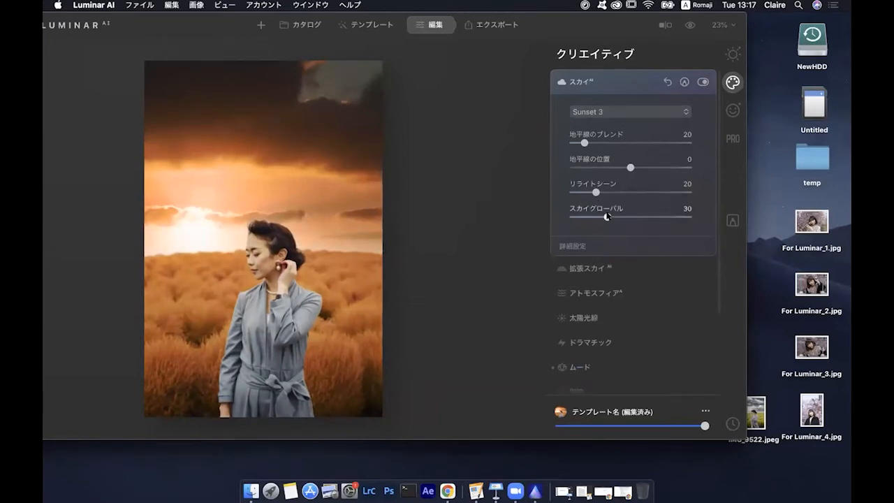
{"action": "left_click", "coordinate": [590, 244]}
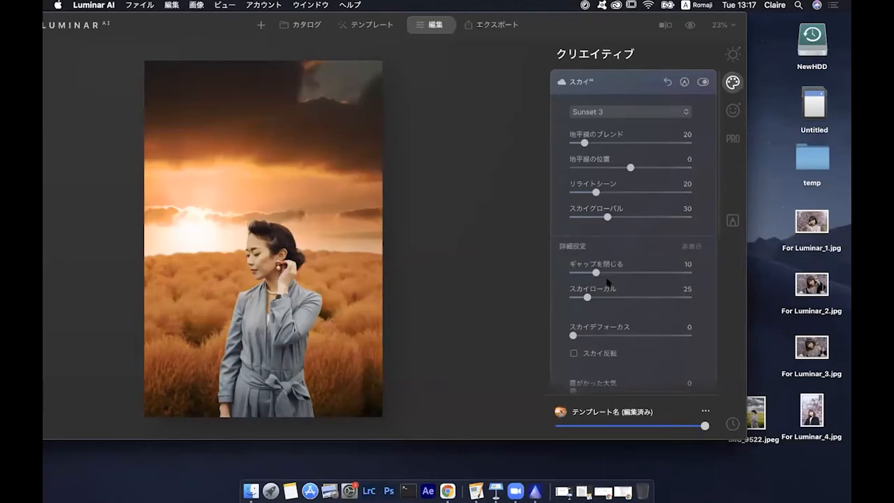
{"action": "scroll", "coordinate": [608, 280], "scroll_direction": "down", "scroll_amount": 2}
{"action": "left_click_drag", "start_coordinate": [576, 318], "coordinate": [599, 322]}
{"action": "left_click_drag", "start_coordinate": [594, 322], "coordinate": [595, 320]}
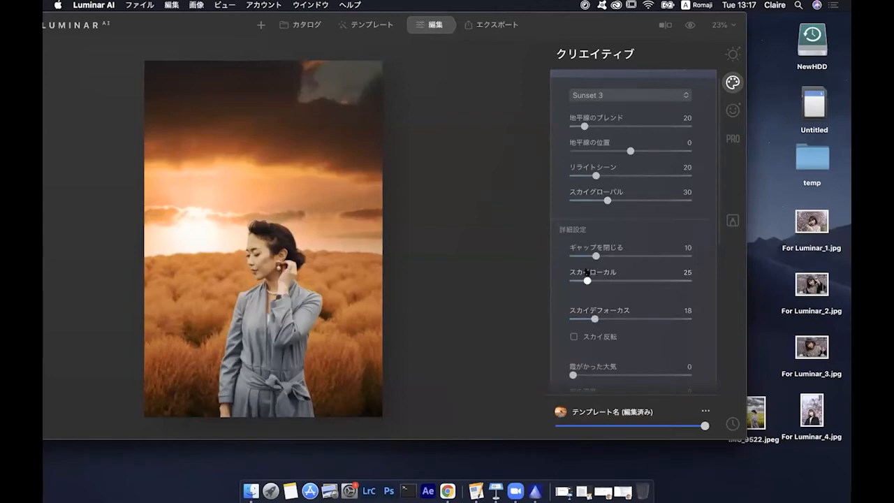
Try the Sunset 1 sky in スカイAI and settle on Sunset 2.
{"action": "scroll", "coordinate": [603, 273], "scroll_direction": "down", "scroll_amount": 2}
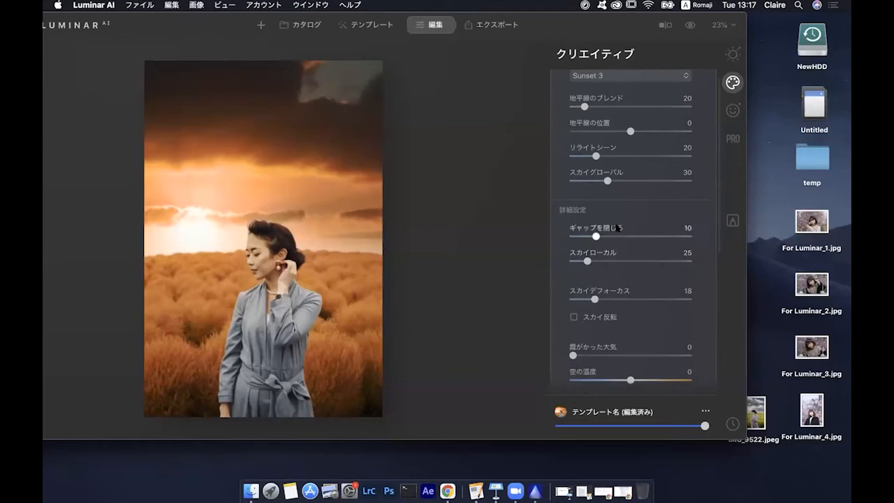
{"action": "scroll", "coordinate": [619, 228], "scroll_direction": "up", "scroll_amount": 3}
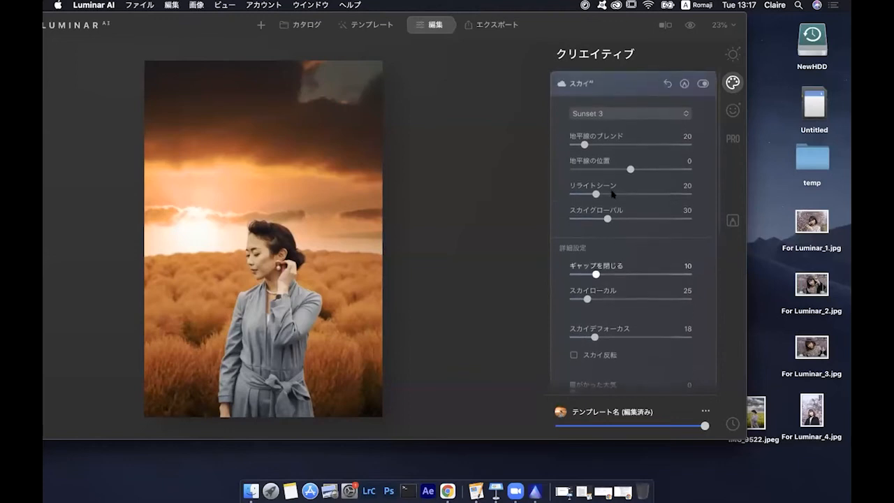
{"action": "left_click", "coordinate": [611, 112]}
{"action": "left_click", "coordinate": [611, 106]}
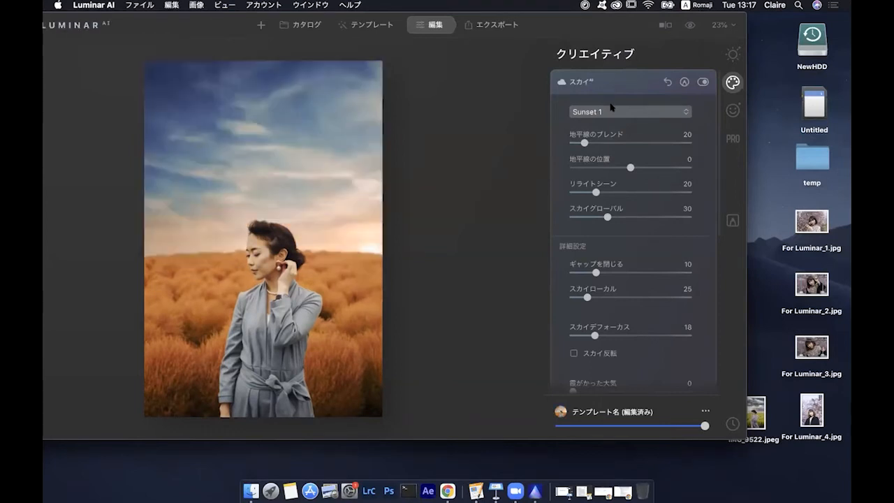
{"action": "left_click", "coordinate": [611, 113]}
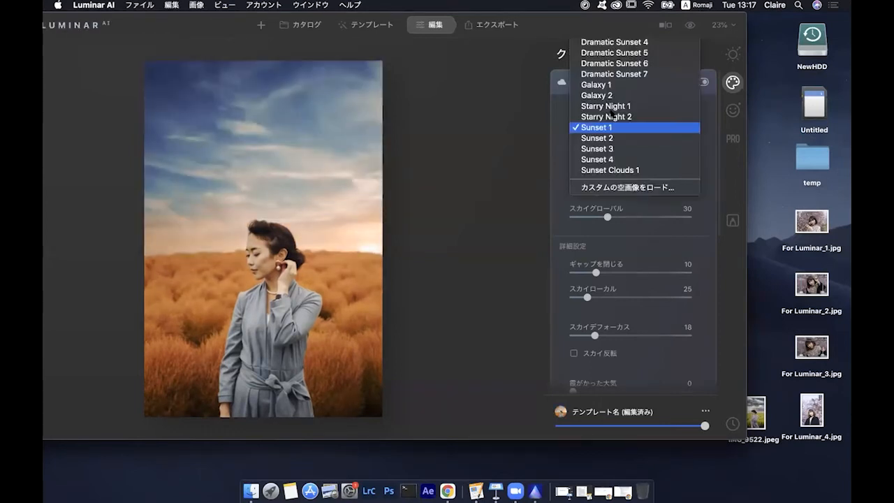
{"action": "left_click", "coordinate": [613, 137]}
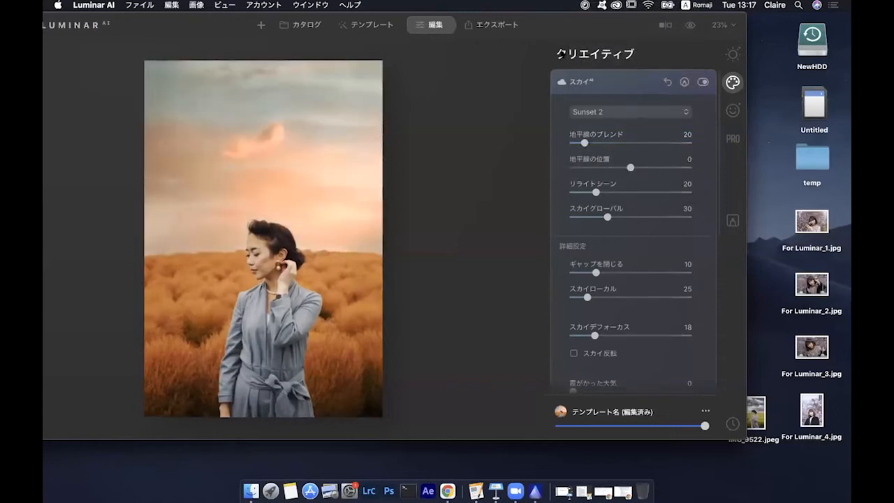
{"action": "left_click_drag", "start_coordinate": [570, 26], "coordinate": [646, 32]}
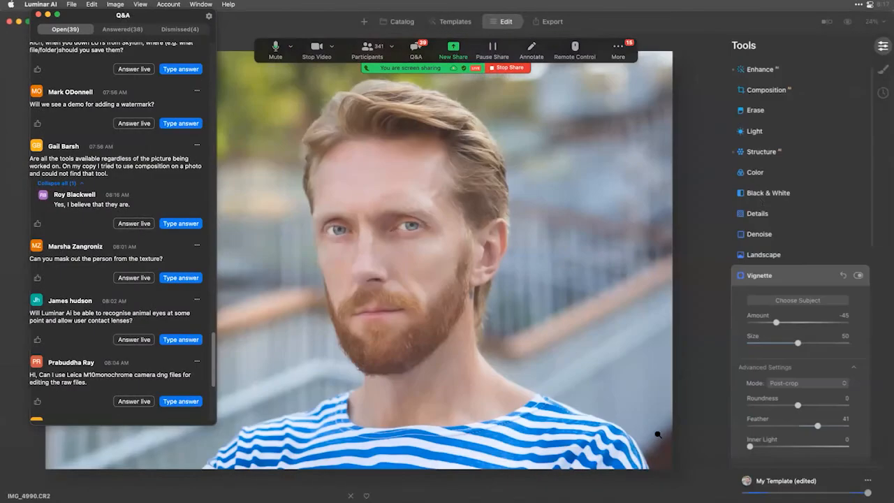
Return to the photo catalog and move the Q&A window down so it uncovers the upper thumbnails.
{"action": "left_click", "coordinate": [402, 22]}
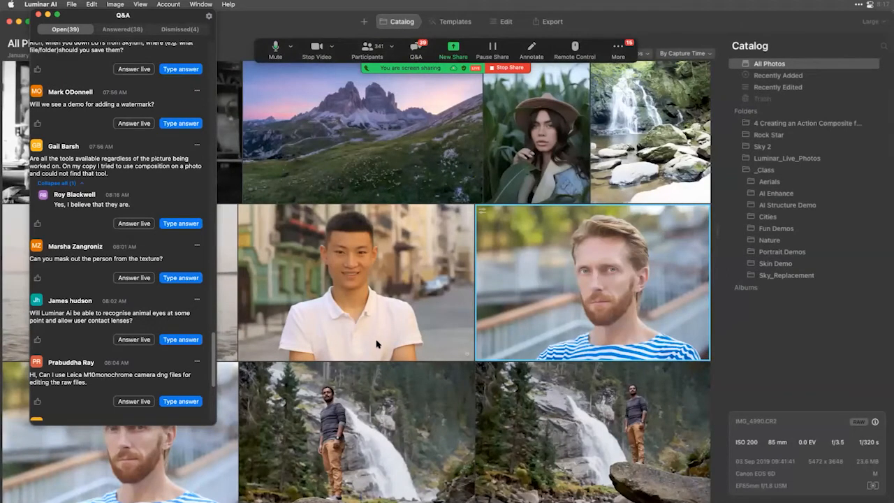
{"action": "scroll", "coordinate": [376, 344], "scroll_direction": "up", "scroll_amount": 4}
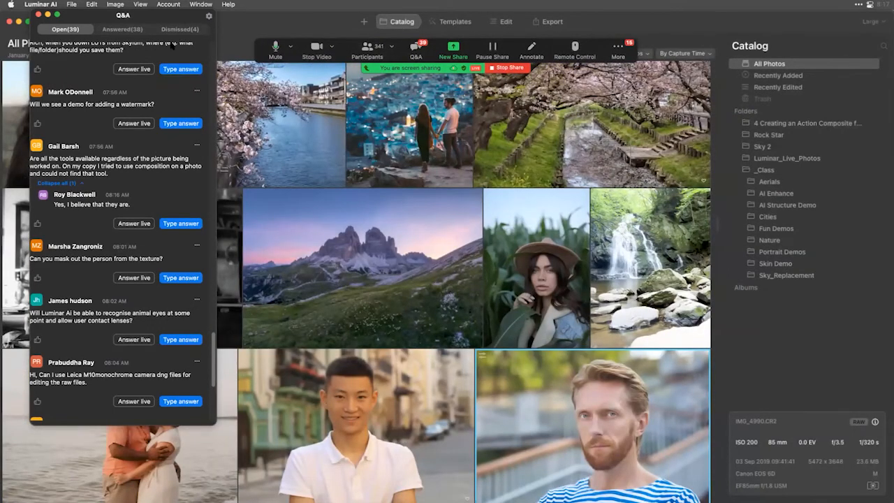
{"action": "left_click_drag", "start_coordinate": [163, 22], "coordinate": [197, 288]}
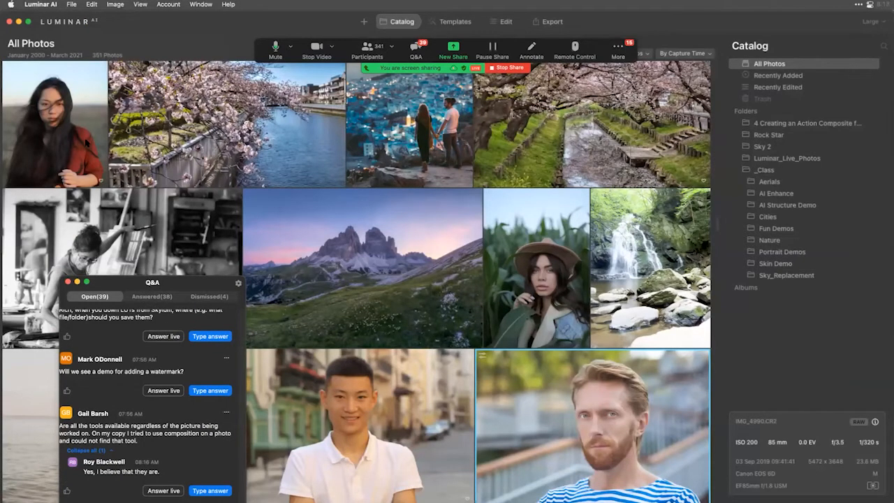
{"action": "double_click", "coordinate": [86, 142]}
{"action": "left_click", "coordinate": [509, 21]}
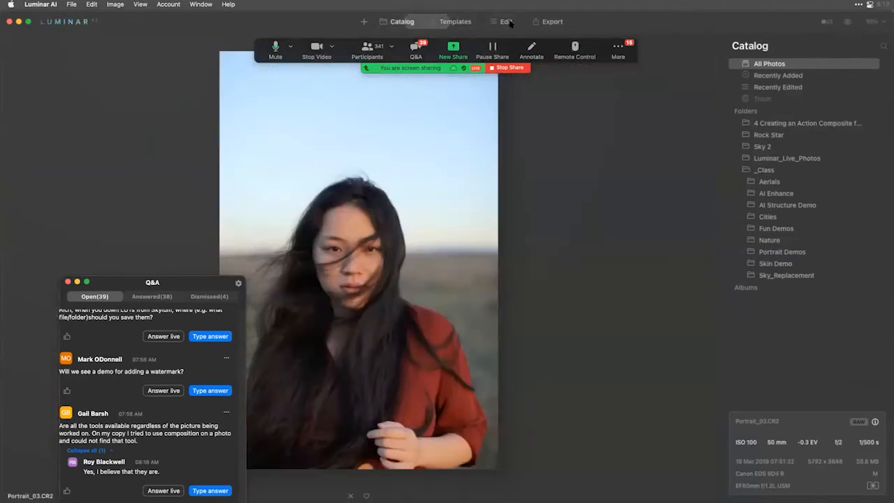
{"action": "left_click", "coordinate": [393, 22]}
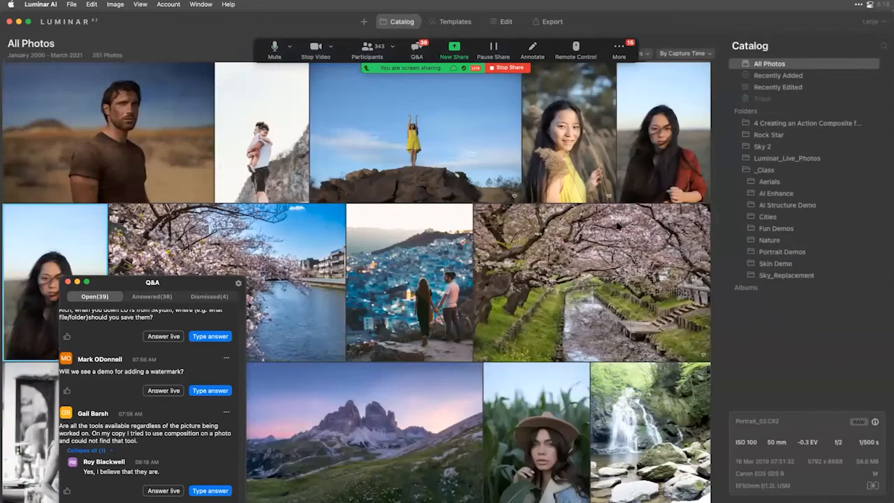
Open the photo of the woman with a hat in the cornfield for editing and replace its sky with Dramatic Sunset 6.
{"action": "double_click", "coordinate": [574, 382]}
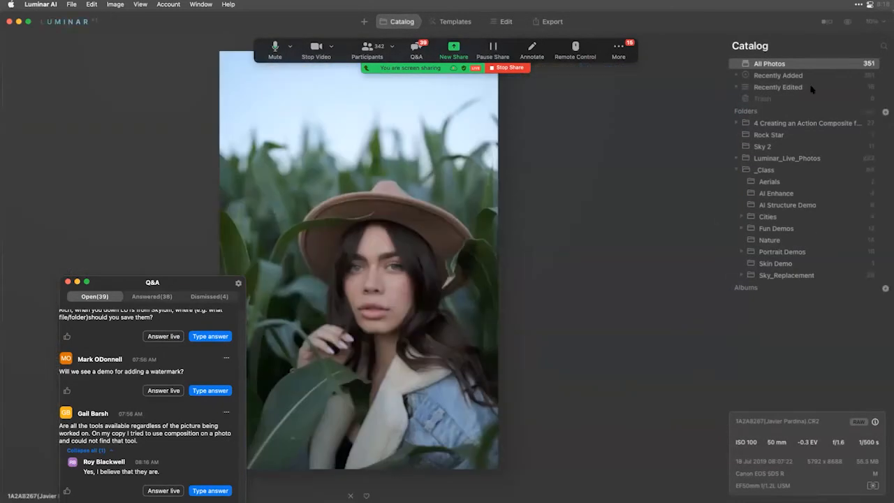
{"action": "left_click", "coordinate": [505, 23]}
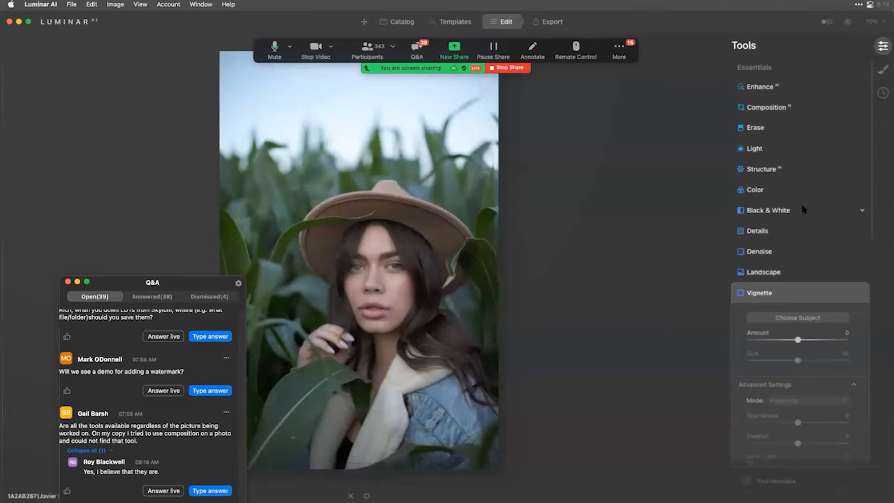
{"action": "scroll", "coordinate": [807, 222], "scroll_direction": "down", "scroll_amount": 5}
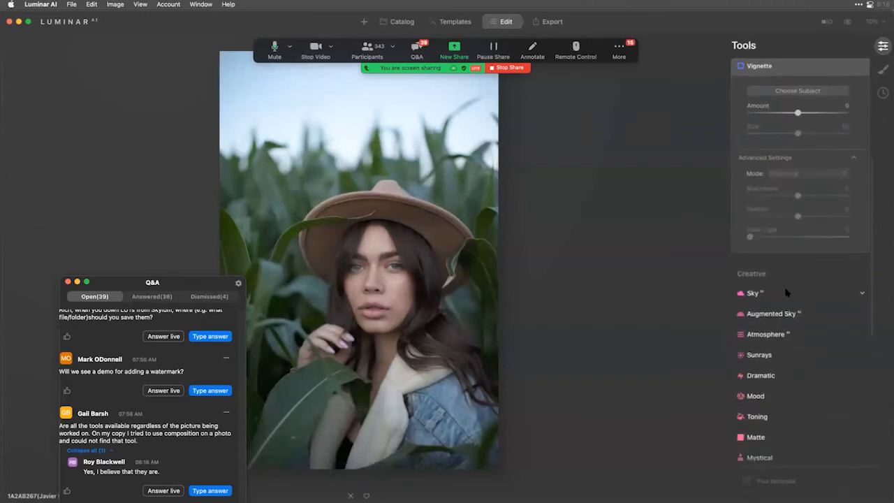
{"action": "left_click", "coordinate": [786, 292]}
{"action": "scroll", "coordinate": [786, 138], "scroll_direction": "up", "scroll_amount": 3}
{"action": "left_click", "coordinate": [786, 106]}
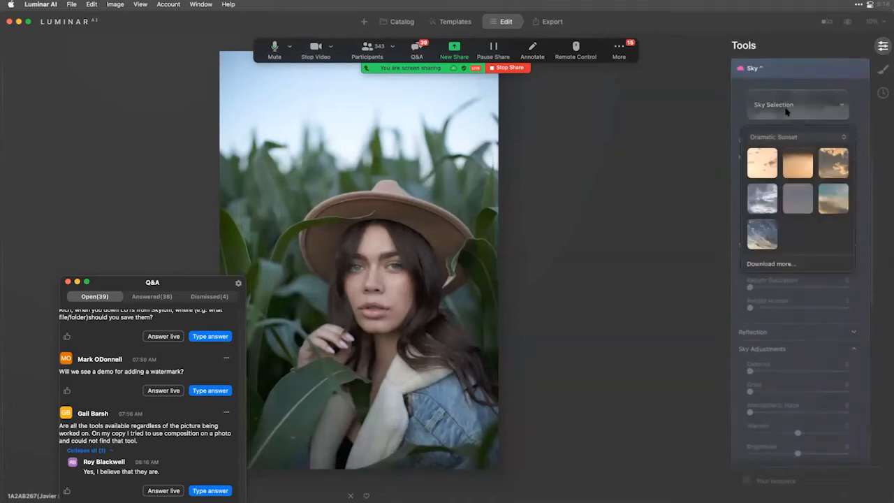
{"action": "left_click", "coordinate": [832, 200]}
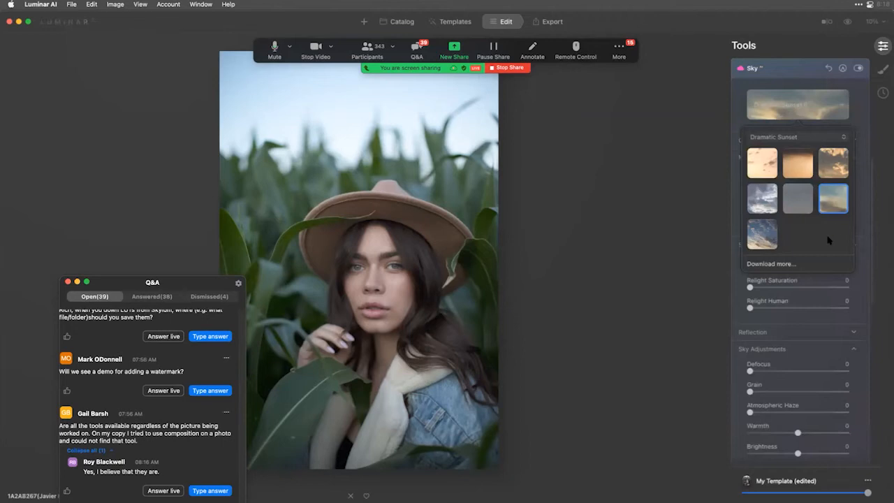
{"action": "left_click", "coordinate": [737, 197]}
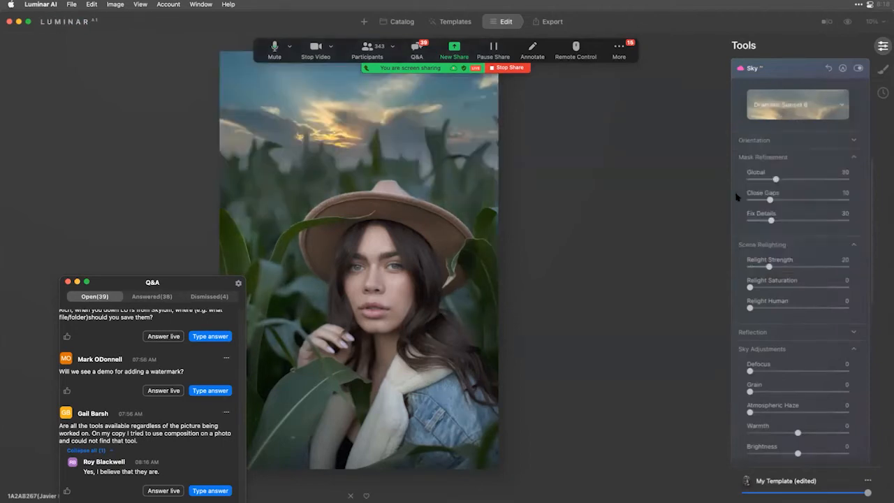
Set the Sky AI Defocus to 100 and change the sky to Dramatic Sunset 7.
{"action": "scroll", "coordinate": [782, 342], "scroll_direction": "down", "scroll_amount": 2}
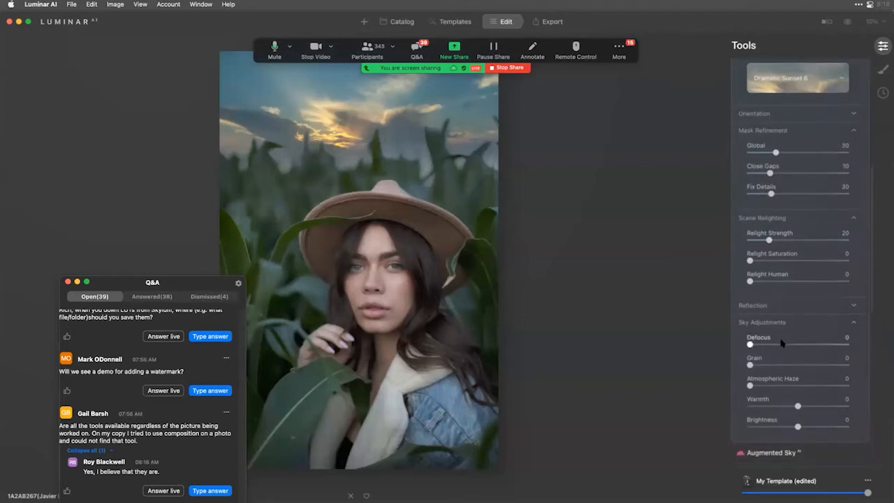
{"action": "left_click_drag", "start_coordinate": [773, 344], "coordinate": [860, 347]}
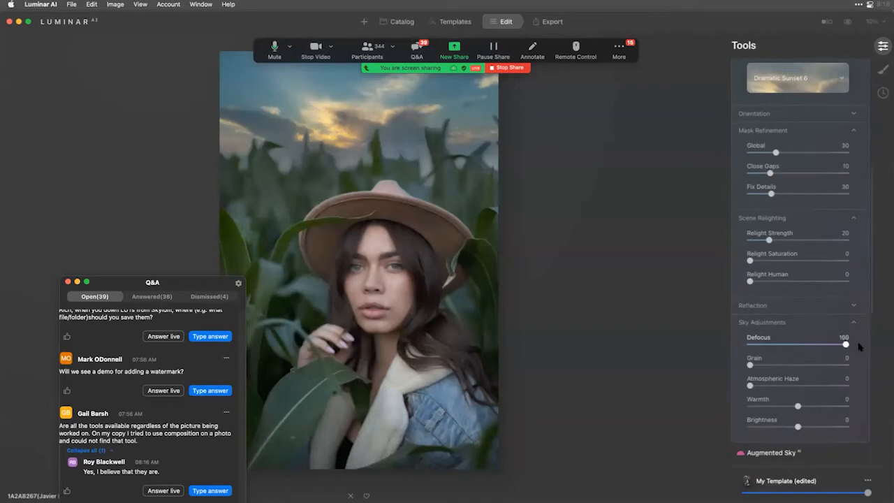
{"action": "left_click", "coordinate": [808, 79]}
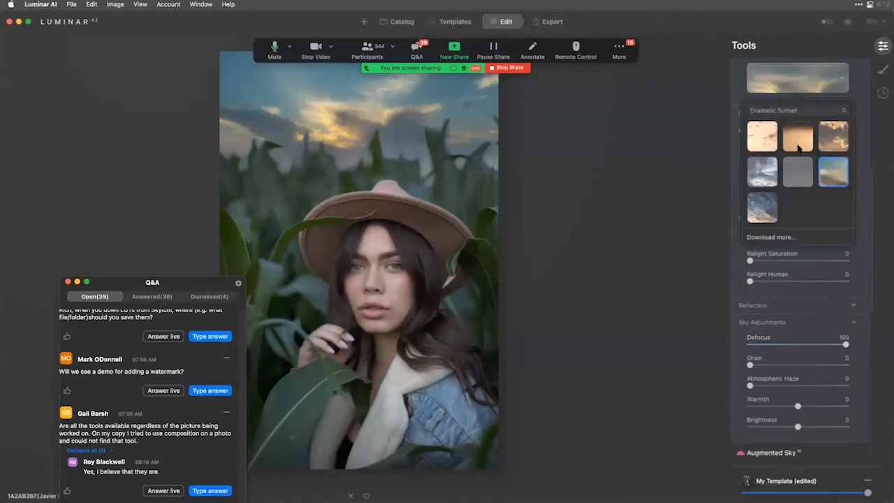
{"action": "left_click", "coordinate": [769, 216]}
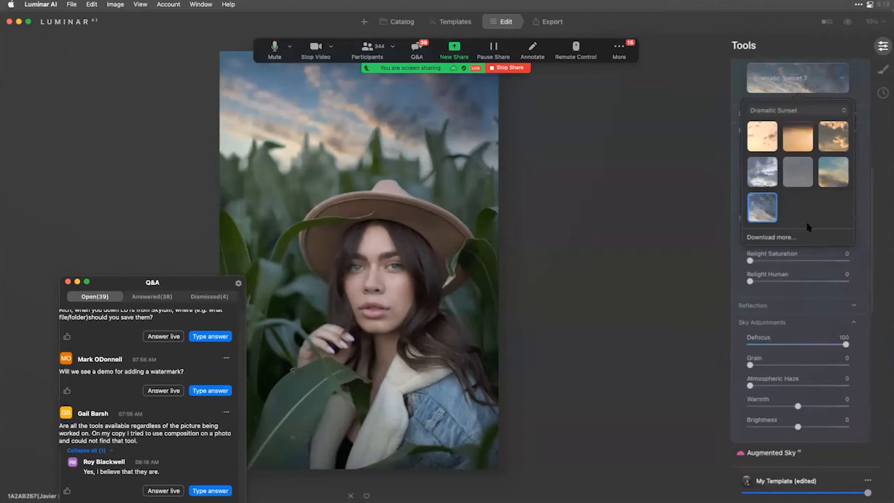
{"action": "left_click", "coordinate": [739, 278]}
{"action": "scroll", "coordinate": [759, 235], "scroll_direction": "up", "scroll_amount": 3}
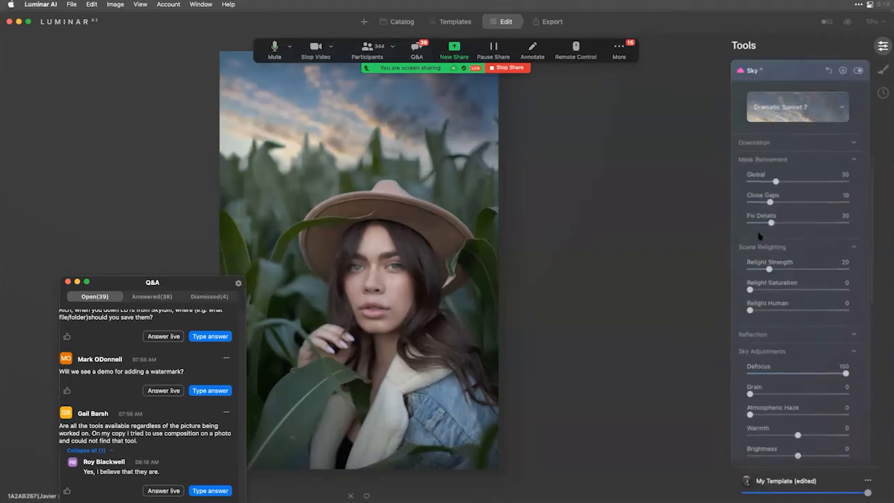
Set the sky's Vertical Offset to -7 and swap the sky for Blue Sky 2 from the Blue Sky category.
{"action": "left_click", "coordinate": [777, 208]}
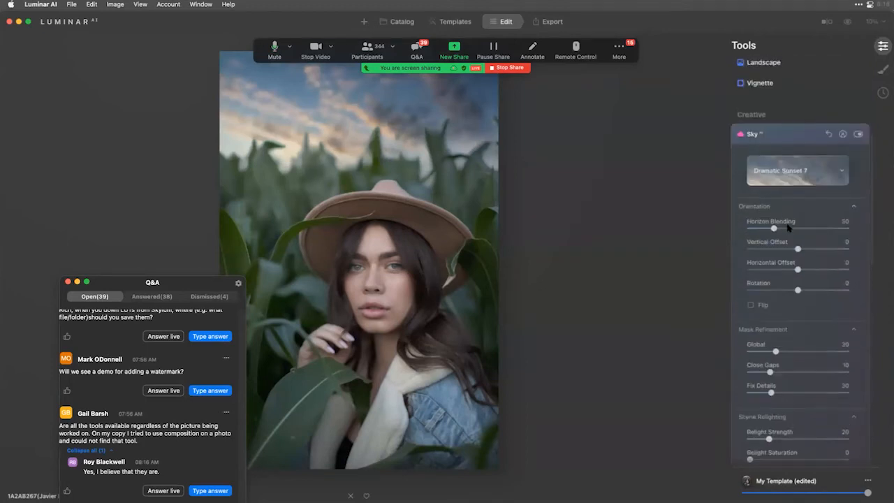
{"action": "mouse_move", "coordinate": [798, 249]}
{"action": "left_mouse_down"}
{"action": "mouse_move", "coordinate": [786, 249]}
{"action": "mouse_move", "coordinate": [803, 250]}
{"action": "mouse_move", "coordinate": [794, 249]}
{"action": "mouse_move", "coordinate": [791, 270]}
{"action": "mouse_move", "coordinate": [770, 271]}
{"action": "mouse_move", "coordinate": [834, 266]}
{"action": "mouse_move", "coordinate": [800, 262]}
{"action": "left_mouse_up"}
{"action": "left_click", "coordinate": [803, 185]}
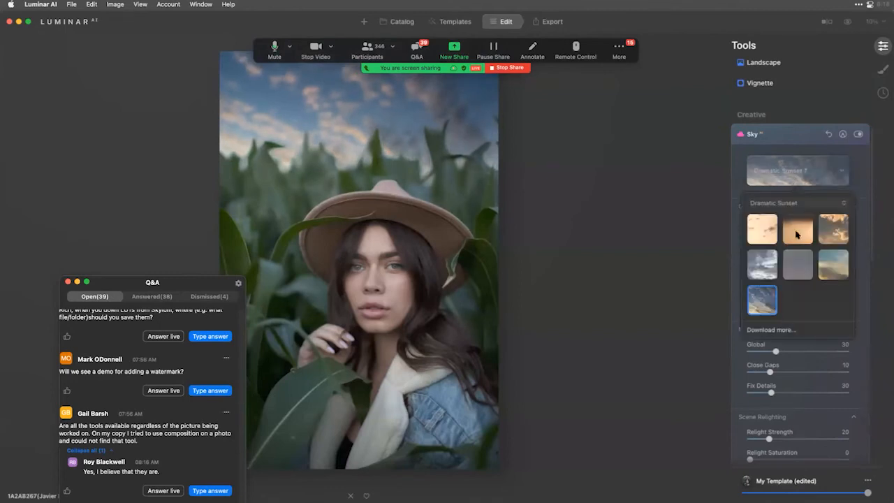
{"action": "left_click", "coordinate": [793, 204]}
{"action": "left_click", "coordinate": [788, 185]}
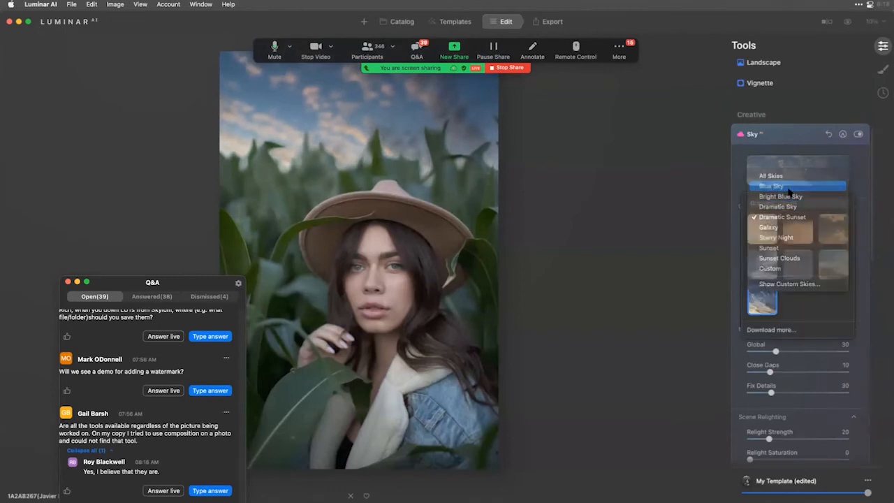
{"action": "left_click", "coordinate": [797, 237]}
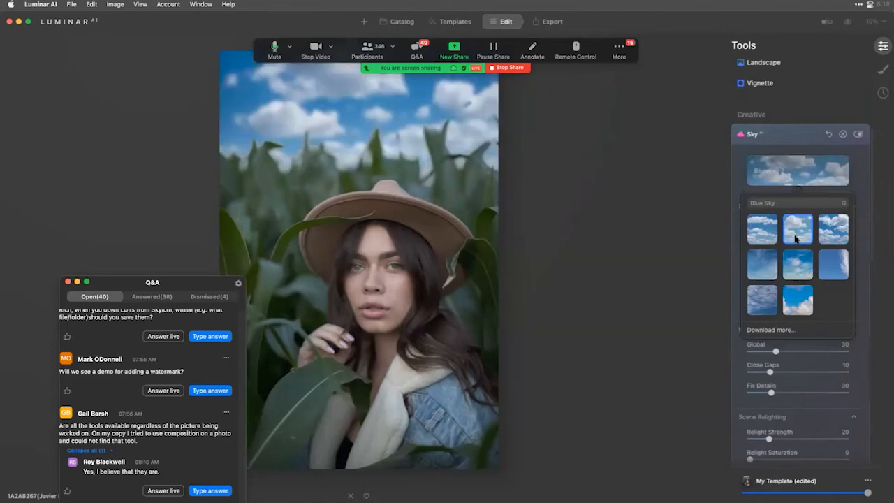
{"action": "left_click", "coordinate": [732, 223]}
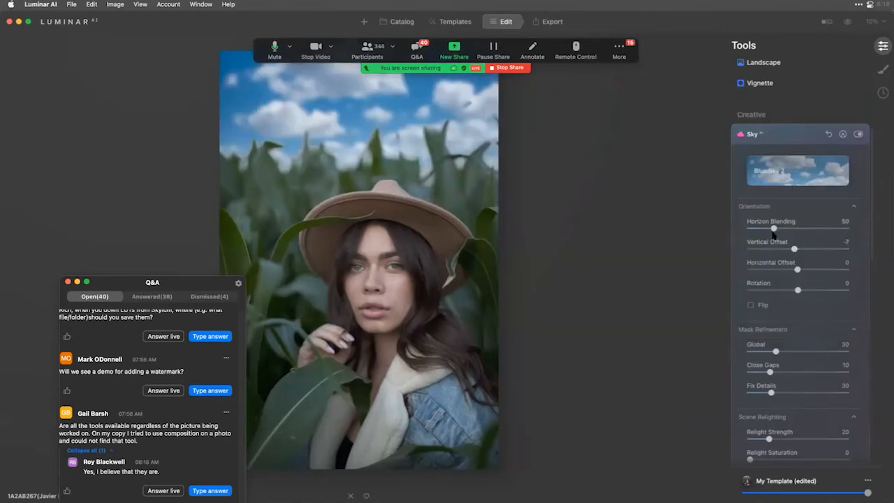
Refine the sky mask with Global 21, Close Gaps 6 and Fix Details 51, and set the sky's Horizontal Offset to -62.
{"action": "left_click", "coordinate": [803, 352]}
{"action": "left_click_drag", "start_coordinate": [804, 352], "coordinate": [792, 352]}
{"action": "left_click", "coordinate": [810, 392]}
{"action": "left_click_drag", "start_coordinate": [809, 392], "coordinate": [793, 392]}
{"action": "left_click", "coordinate": [767, 371]}
{"action": "left_click", "coordinate": [774, 351]}
{"action": "left_click_drag", "start_coordinate": [769, 356], "coordinate": [768, 357]}
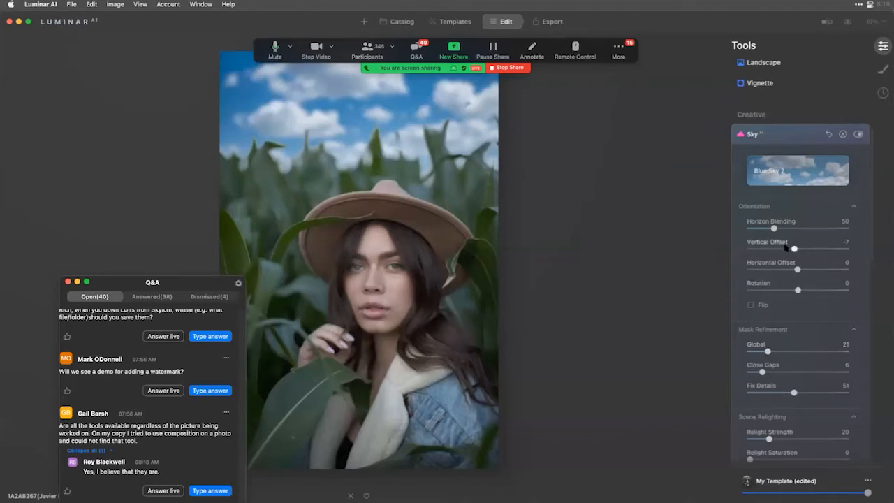
{"action": "left_click_drag", "start_coordinate": [792, 271], "coordinate": [767, 272]}
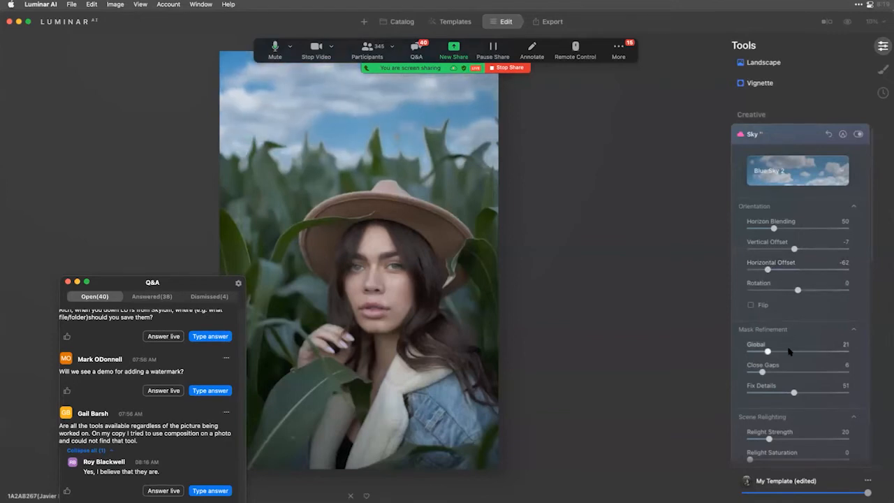
Adjust the scene relighting to Relight Human 58, Relight Saturation 45 and Relight Strength 38.
{"action": "scroll", "coordinate": [781, 353], "scroll_direction": "down", "scroll_amount": 2}
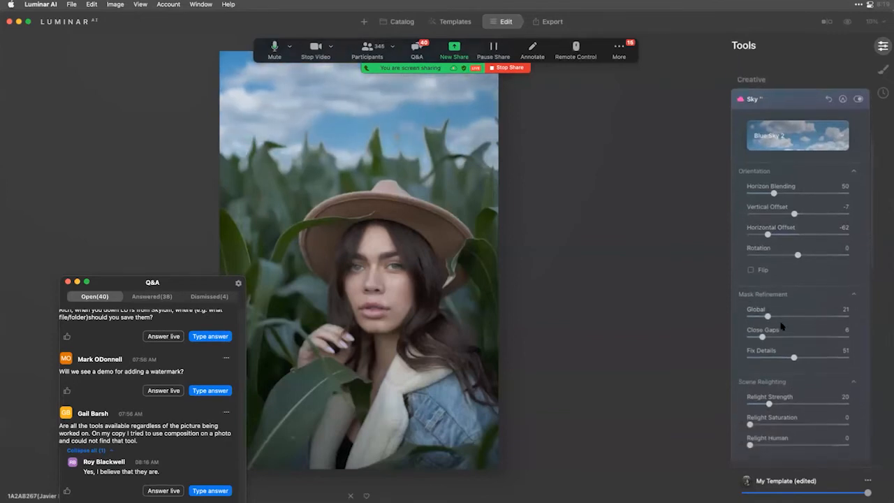
{"action": "scroll", "coordinate": [782, 327], "scroll_direction": "down", "scroll_amount": 5}
{"action": "left_click_drag", "start_coordinate": [750, 362], "coordinate": [807, 366]}
{"action": "left_click", "coordinate": [792, 342]}
{"action": "left_click", "coordinate": [787, 322]}
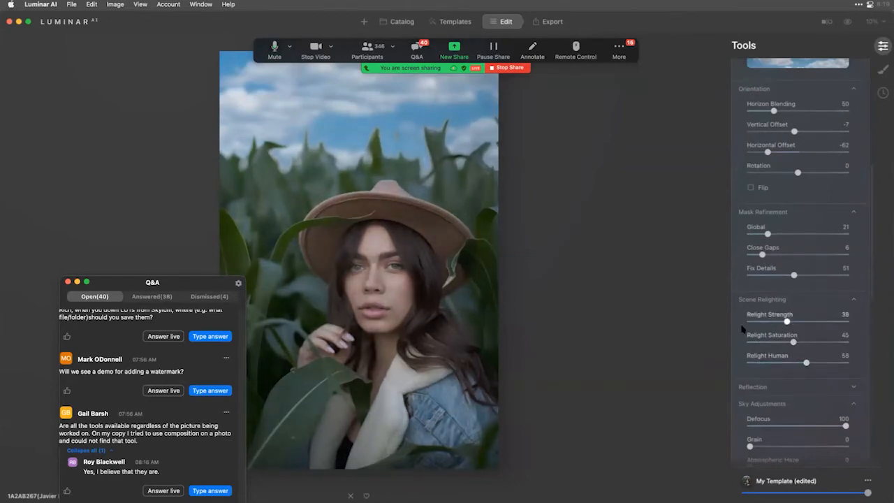
Set the scene relighting on the cornfield portrait to Relight Strength 19 and Relight Human 100.
{"action": "left_click_drag", "start_coordinate": [787, 321], "coordinate": [769, 322]}
{"action": "left_click_drag", "start_coordinate": [803, 363], "coordinate": [847, 363]}
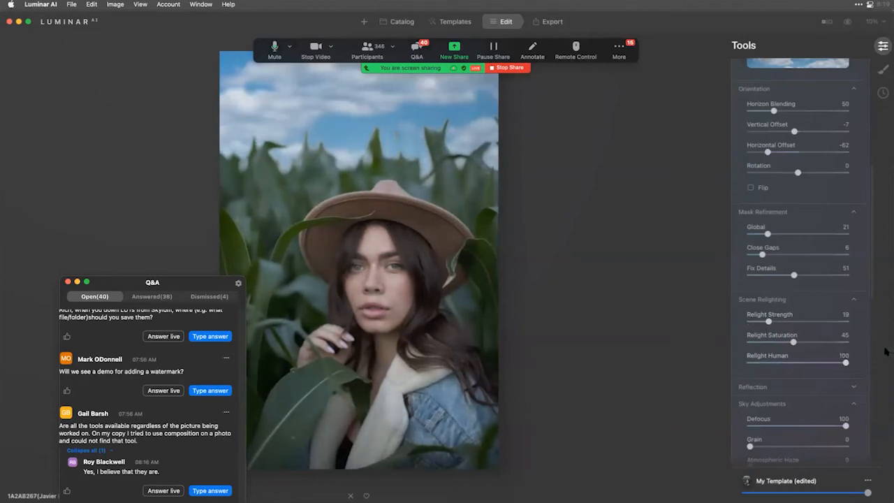
Return to the catalog and open the photo of the man carrying his baby for editing.
{"action": "left_click", "coordinate": [401, 22]}
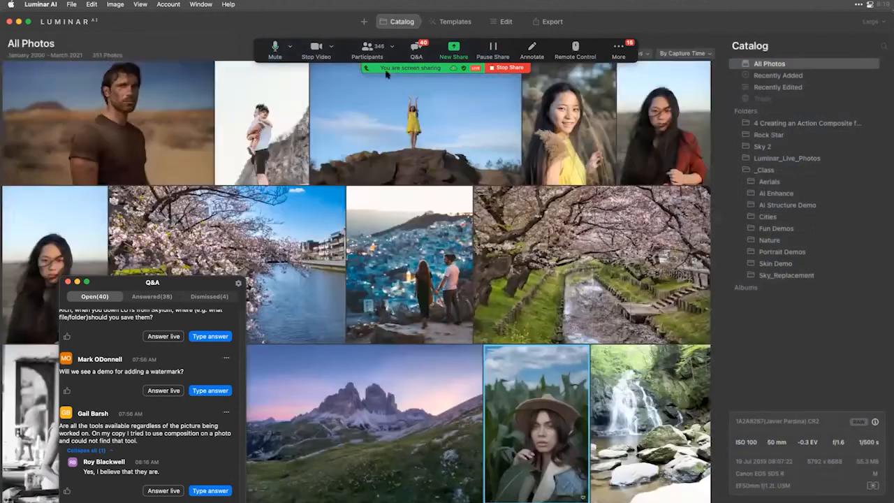
{"action": "scroll", "coordinate": [395, 202], "scroll_direction": "up", "scroll_amount": 3}
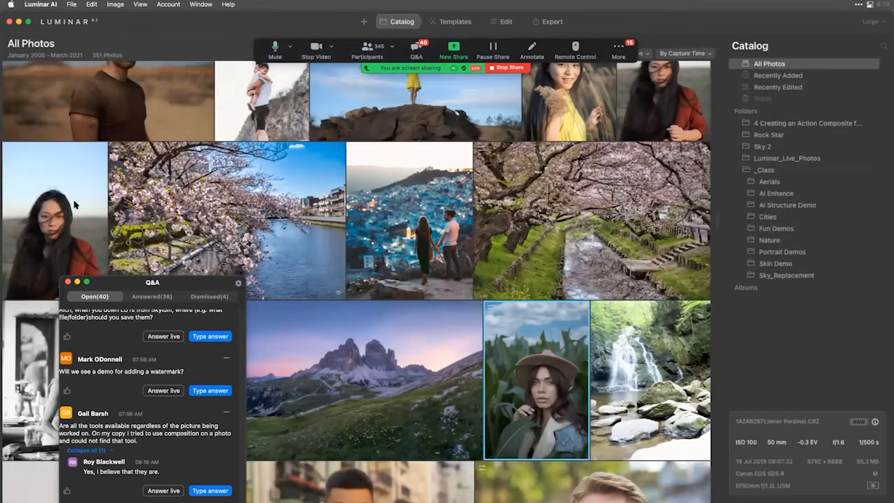
{"action": "scroll", "coordinate": [394, 202], "scroll_direction": "up", "scroll_amount": 2}
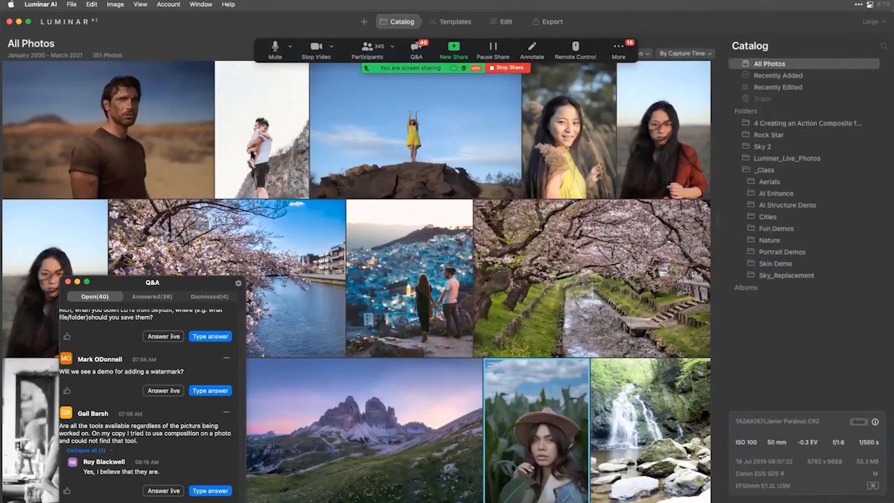
{"action": "double_click", "coordinate": [249, 150]}
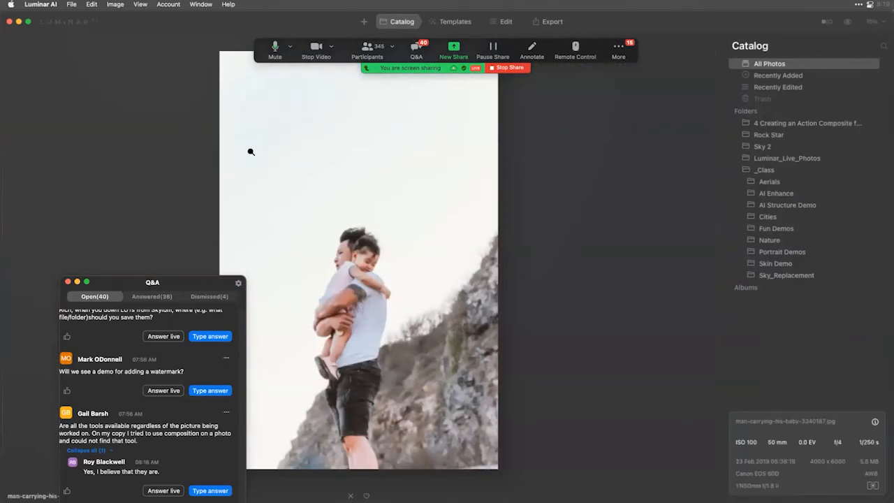
{"action": "left_click", "coordinate": [504, 23]}
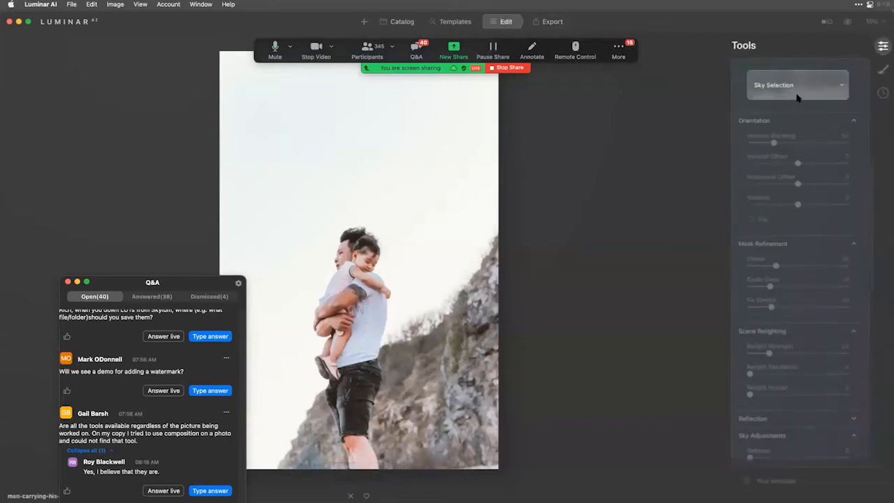
Replace the sky with Sunset Clouds 2 from the Sunset Clouds category and flip it.
{"action": "left_click", "coordinate": [798, 97]}
{"action": "left_click", "coordinate": [790, 121]}
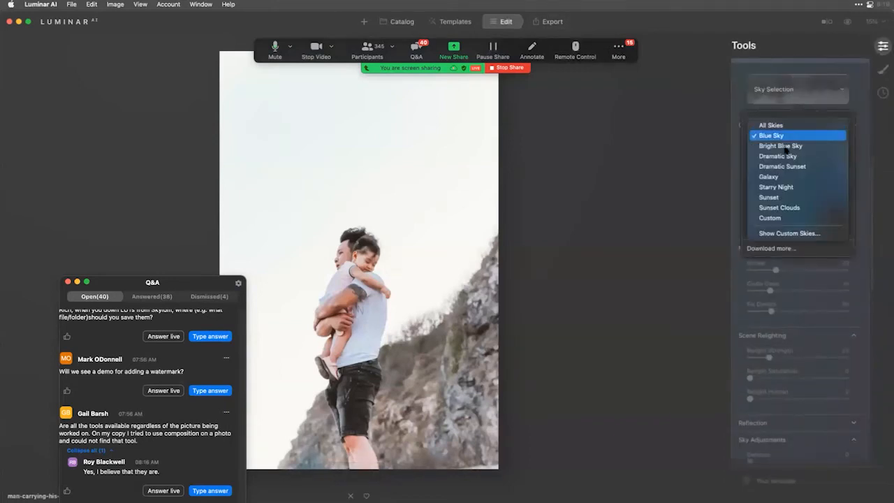
{"action": "left_click", "coordinate": [778, 209]}
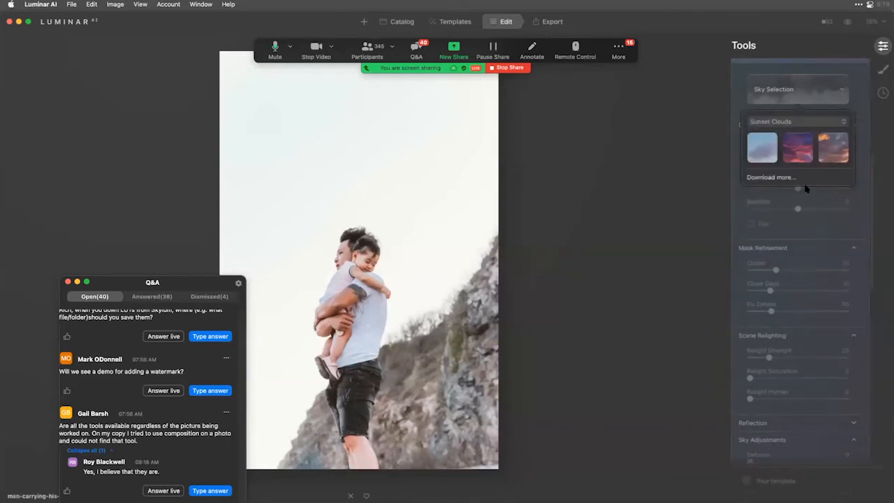
{"action": "left_click", "coordinate": [810, 160]}
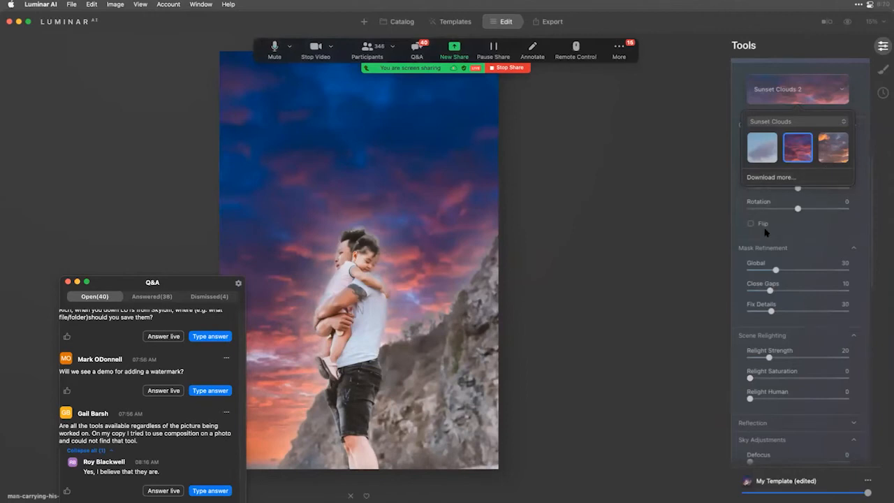
{"action": "scroll", "coordinate": [764, 232], "scroll_direction": "up", "scroll_amount": 2}
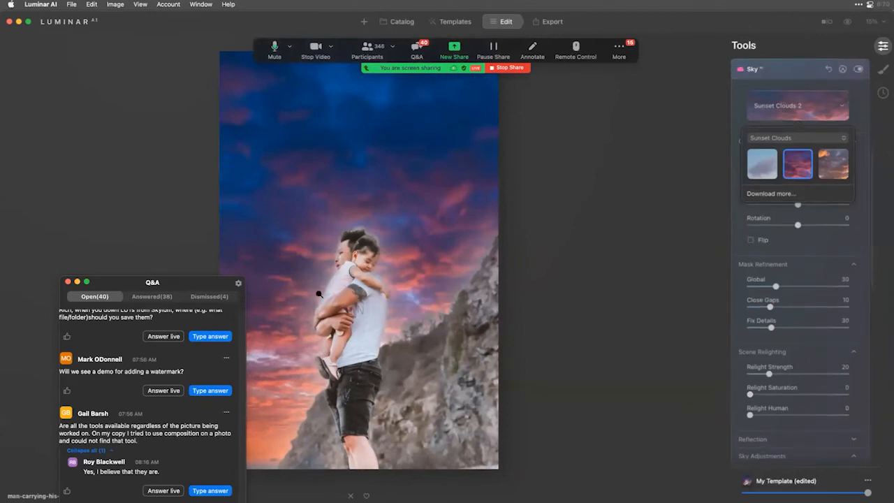
{"action": "left_click", "coordinate": [755, 241]}
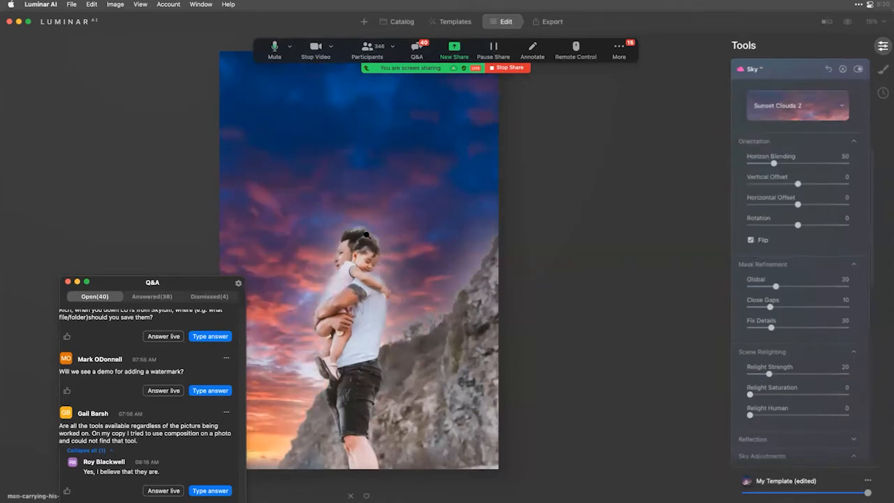
Refine the sky mask around the hair with Global 56, Close Gaps 20 and Fix Details 74.
{"action": "left_click", "coordinate": [366, 233]}
{"action": "left_click_drag", "start_coordinate": [799, 328], "coordinate": [818, 328]}
{"action": "left_click", "coordinate": [792, 287]}
{"action": "left_click_drag", "start_coordinate": [792, 287], "coordinate": [798, 287]}
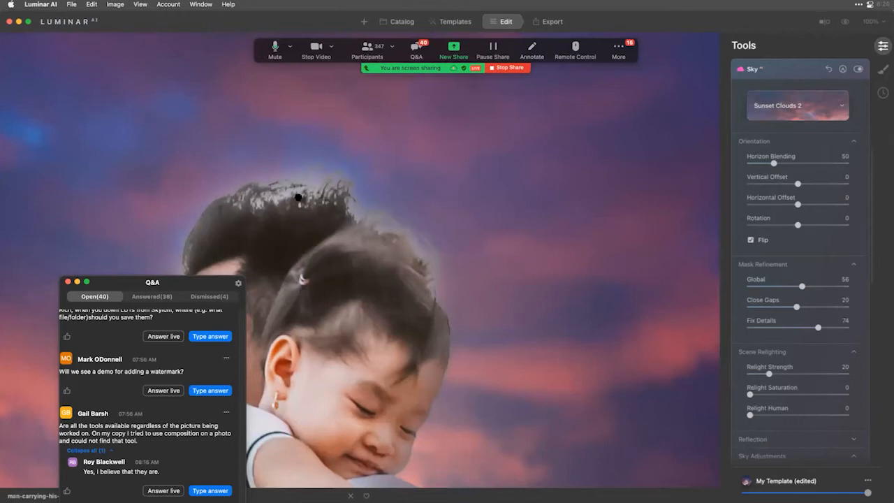
Swap the sky for Sunset Clouds 1 and set the mask's Fix Details to 40.
{"action": "left_click", "coordinate": [774, 119]}
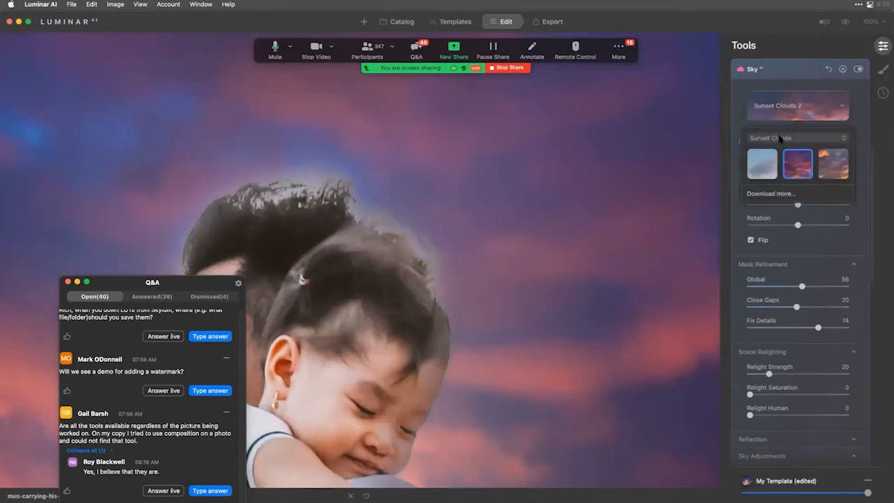
{"action": "left_click", "coordinate": [767, 168]}
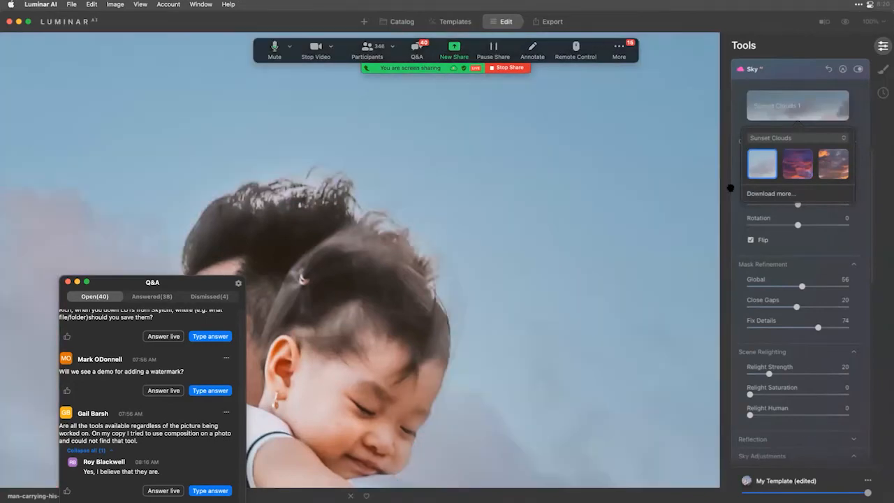
{"action": "left_click_drag", "start_coordinate": [799, 328], "coordinate": [783, 328]}
{"action": "double_click", "coordinate": [406, 354]}
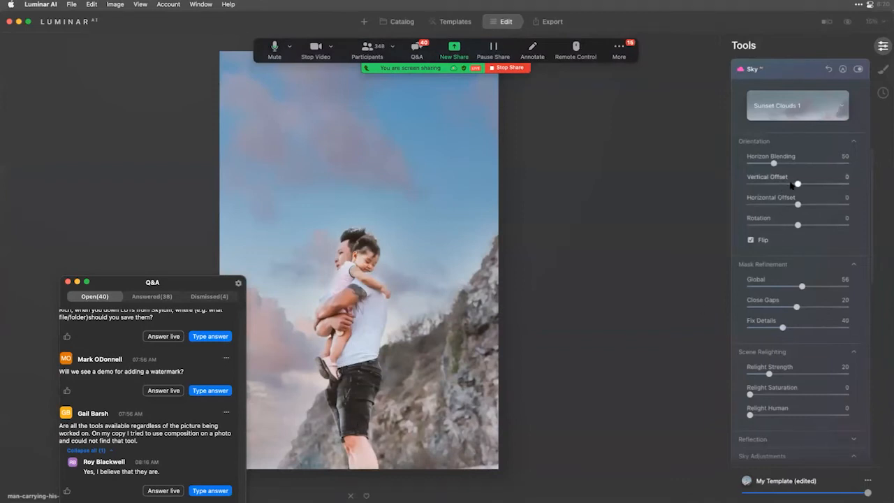
Set the sky's Horizontal Offset to 2 and the relighting to Strength 41, Saturation 51 and Human 61.
{"action": "left_click_drag", "start_coordinate": [798, 204], "coordinate": [785, 204]}
{"action": "left_click_drag", "start_coordinate": [804, 203], "coordinate": [803, 204]}
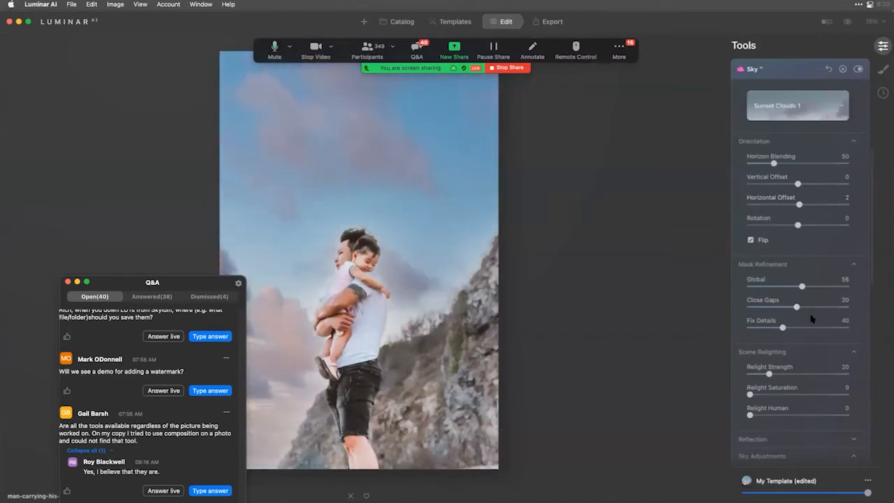
{"action": "left_click_drag", "start_coordinate": [776, 415], "coordinate": [789, 378]}
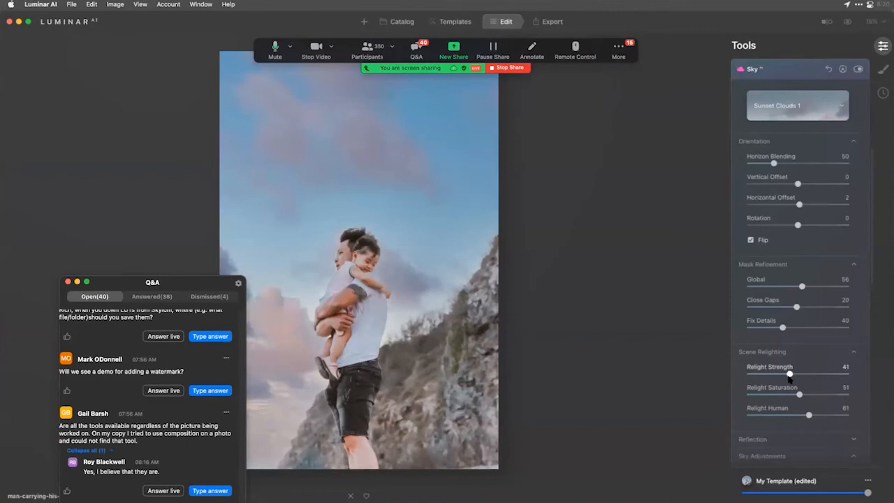
Change the sky to Blue Sky 5 from the Blue Sky category and set Fix Details to 14.
{"action": "left_click", "coordinate": [798, 118]}
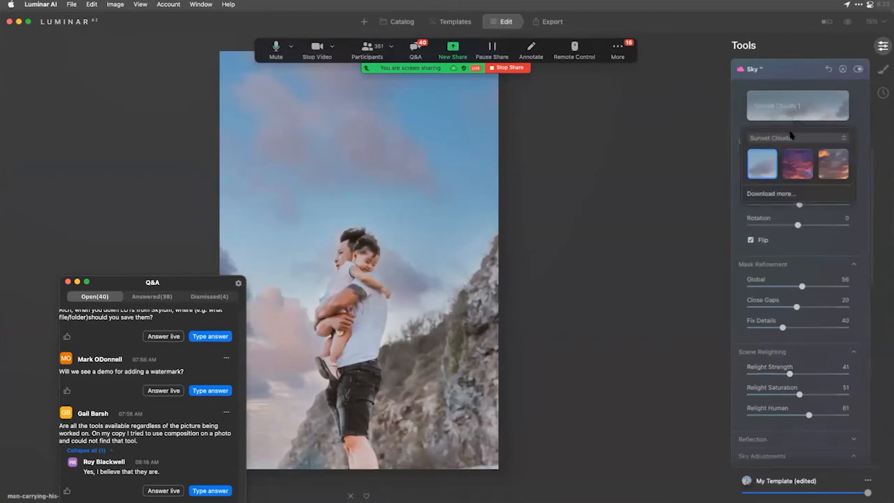
{"action": "left_click", "coordinate": [788, 137]}
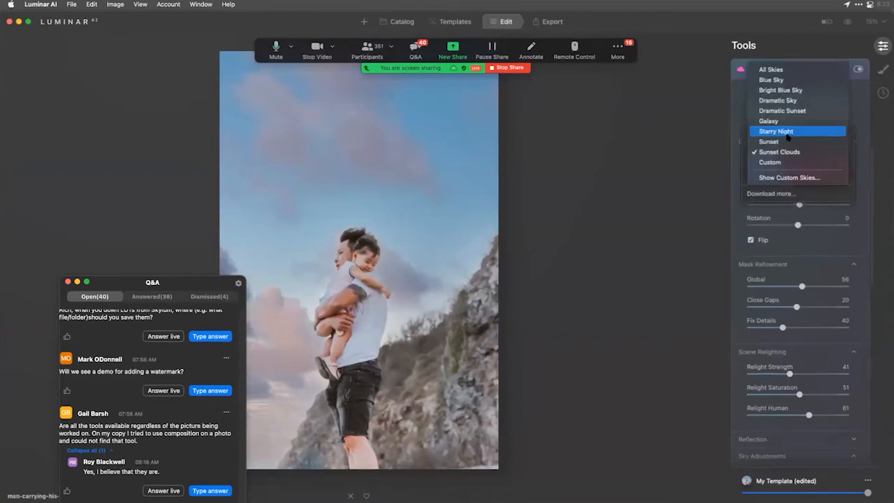
{"action": "left_click", "coordinate": [785, 80]}
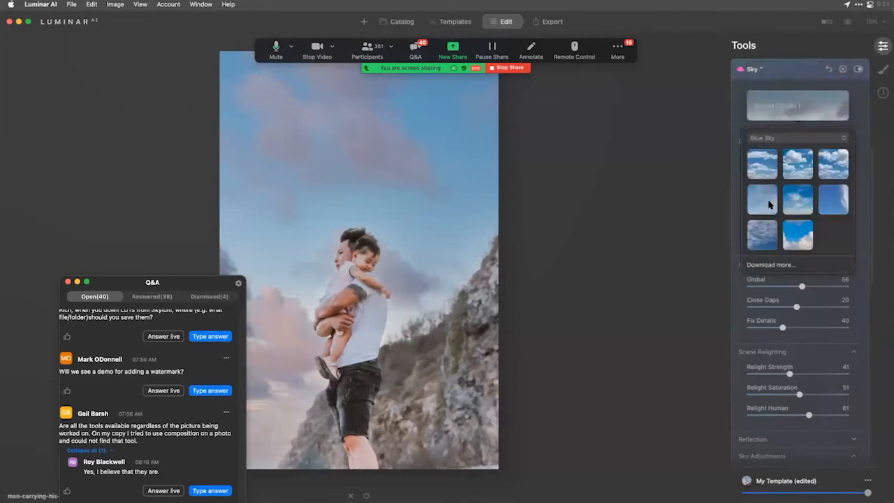
{"action": "left_click", "coordinate": [769, 204]}
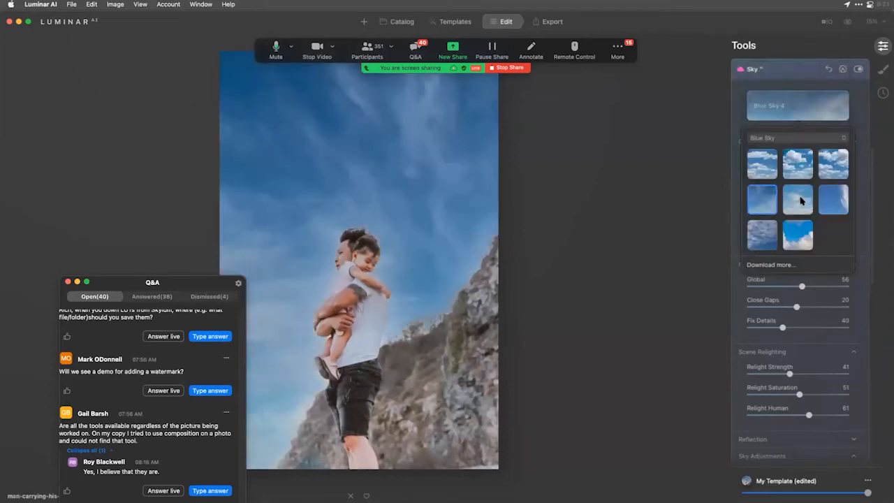
{"action": "left_click", "coordinate": [801, 200]}
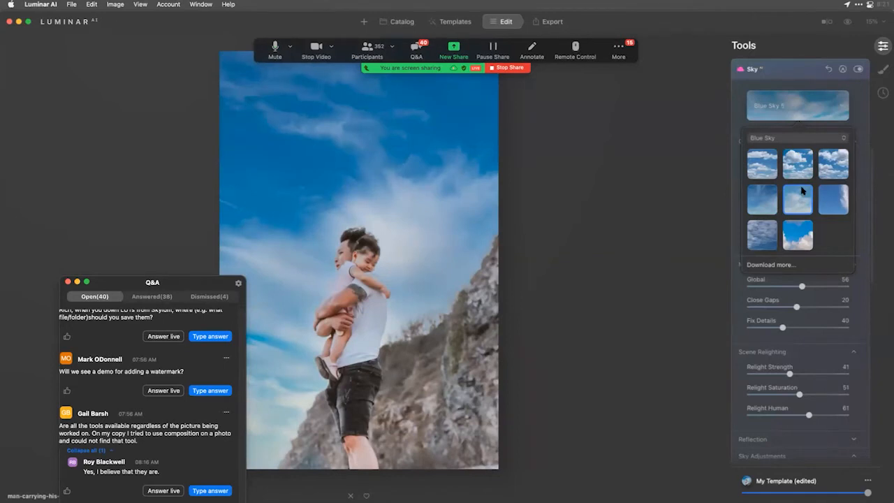
{"action": "left_click", "coordinate": [755, 327]}
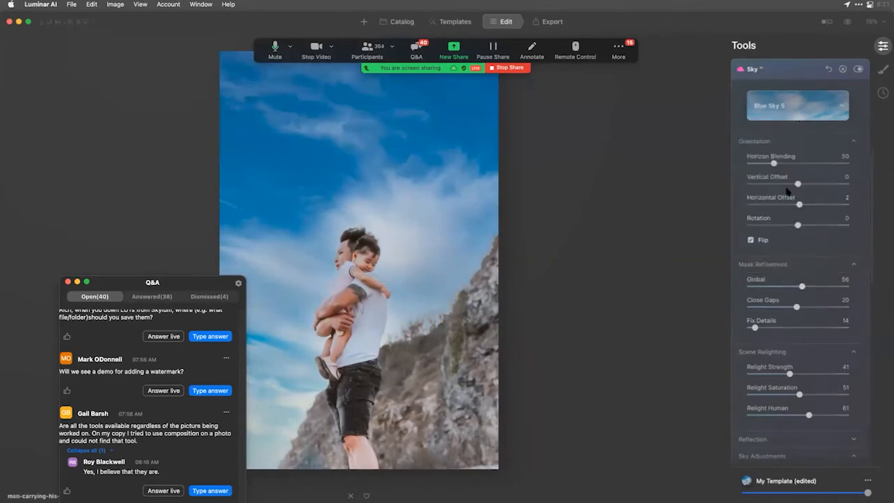
Set Horizon Blending 200, Vertical Offset -80, Horizontal Offset -18 and Relight Human 21, and compare the result with the original photo.
{"action": "left_click_drag", "start_coordinate": [799, 204], "coordinate": [891, 153]}
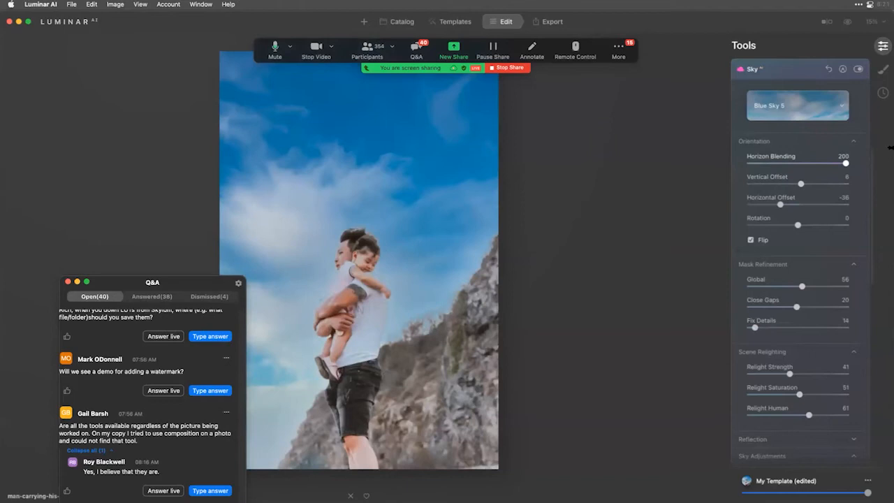
{"action": "left_click_drag", "start_coordinate": [788, 205], "coordinate": [752, 185]}
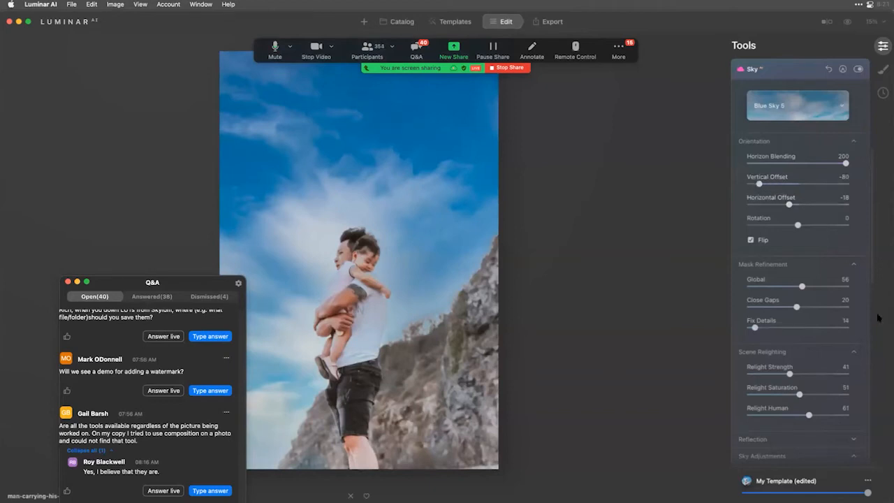
{"action": "left_click_drag", "start_coordinate": [810, 414], "coordinate": [770, 415]}
{"action": "left_click", "coordinate": [847, 23]}
{"action": "left_click", "coordinate": [848, 23]}
{"action": "left_click", "coordinate": [848, 23]}
{"action": "left_click", "coordinate": [848, 23]}
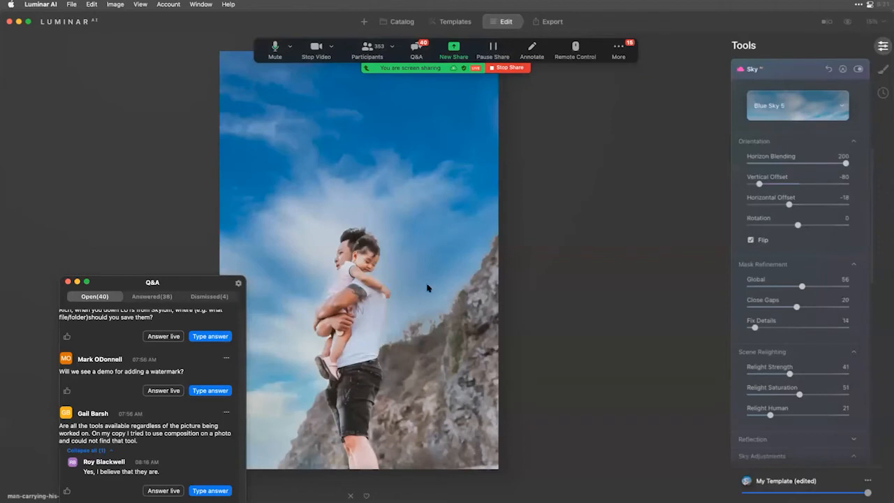
Refine the sky mask with Global 31 and Fix Details 100.
{"action": "left_click", "coordinate": [774, 286]}
{"action": "left_click_drag", "start_coordinate": [775, 285], "coordinate": [777, 286]}
{"action": "left_click_drag", "start_coordinate": [777, 328], "coordinate": [864, 318]}
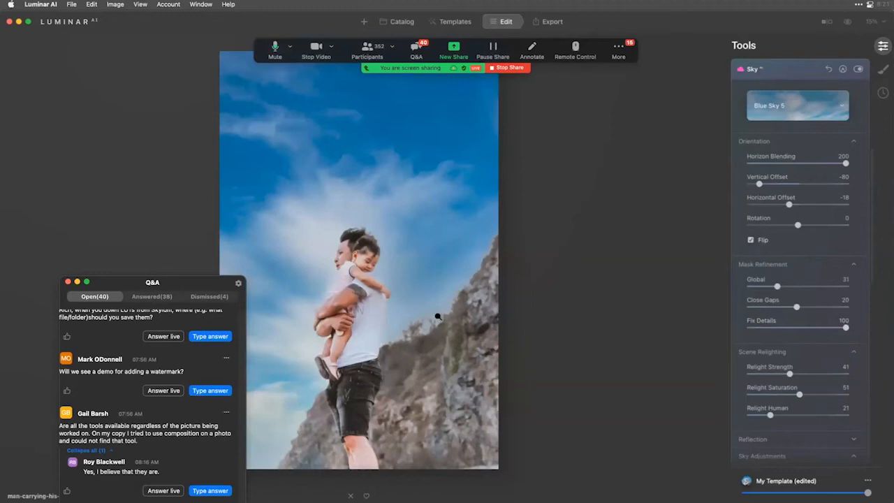
Adjust the sky to Defocus 58 and Atmospheric Haze 73, and cool its Warmth slightly.
{"action": "scroll", "coordinate": [787, 382], "scroll_direction": "down", "scroll_amount": 3}
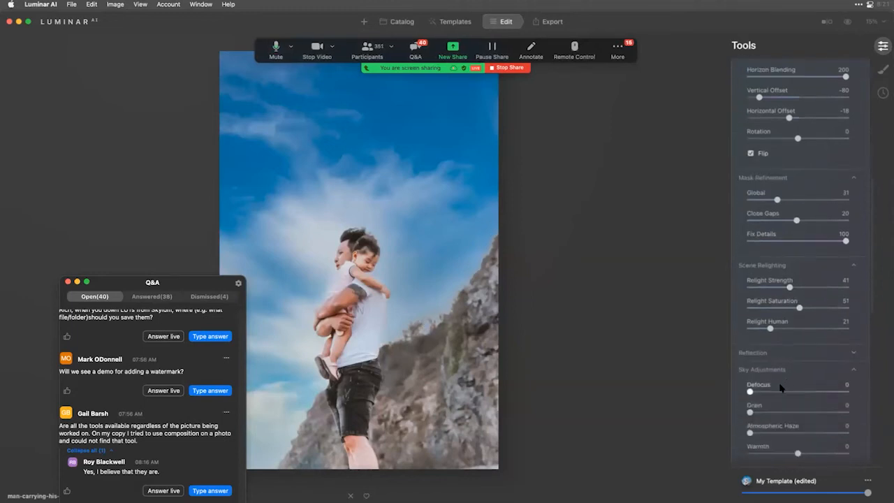
{"action": "left_click", "coordinate": [771, 393]}
{"action": "left_click_drag", "start_coordinate": [788, 392], "coordinate": [808, 386]}
{"action": "left_click_drag", "start_coordinate": [769, 434], "coordinate": [825, 437]}
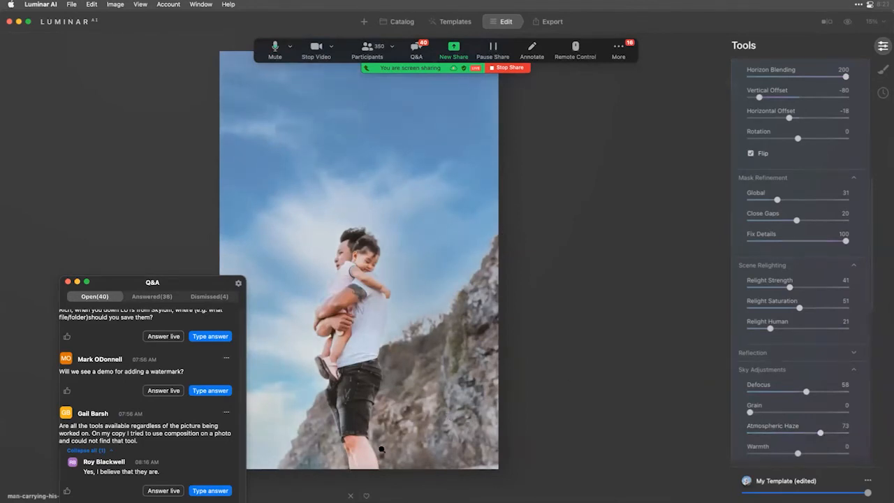
{"action": "mouse_move", "coordinate": [798, 453]}
{"action": "left_mouse_down"}
{"action": "mouse_move", "coordinate": [779, 454]}
{"action": "mouse_move", "coordinate": [789, 454]}
{"action": "left_mouse_up"}
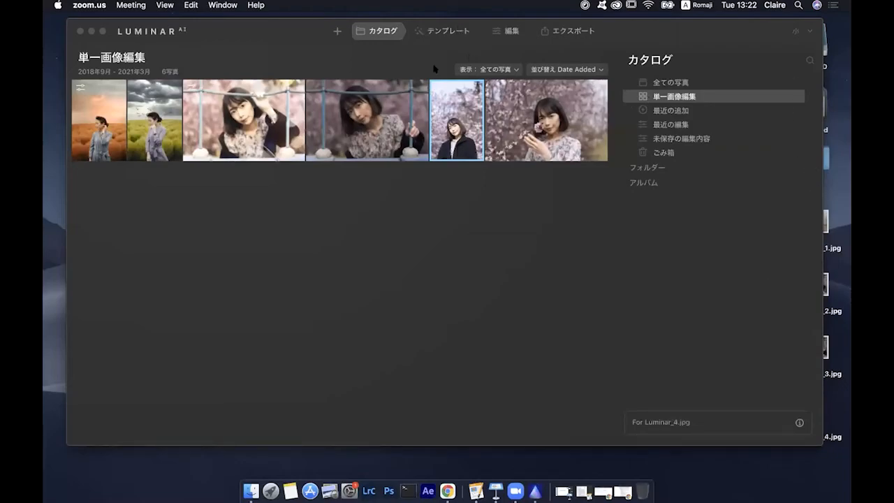
Open the cherry-blossom portrait of the woman in the dark coat for editing and reposition the editor window.
{"action": "left_click_drag", "start_coordinate": [731, 27], "coordinate": [730, 57]}
{"action": "left_click", "coordinate": [447, 64]}
{"action": "left_click_drag", "start_coordinate": [219, 68], "coordinate": [210, 32]}
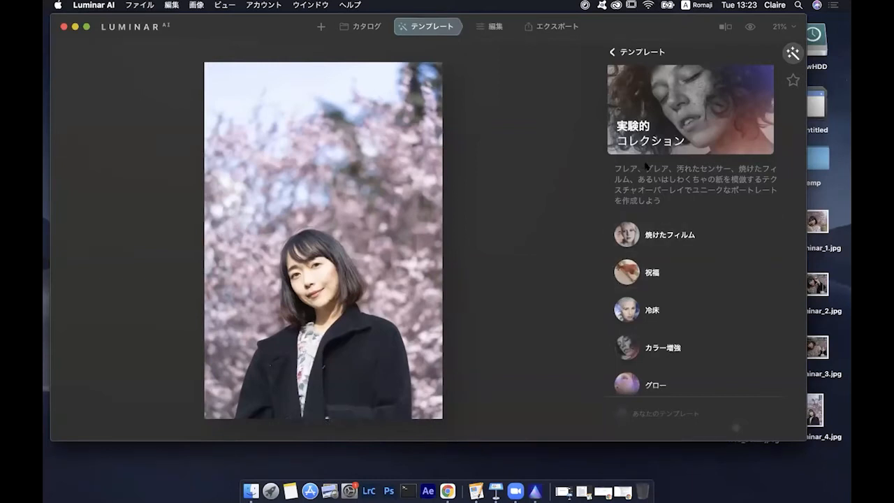
{"action": "left_click", "coordinate": [493, 25]}
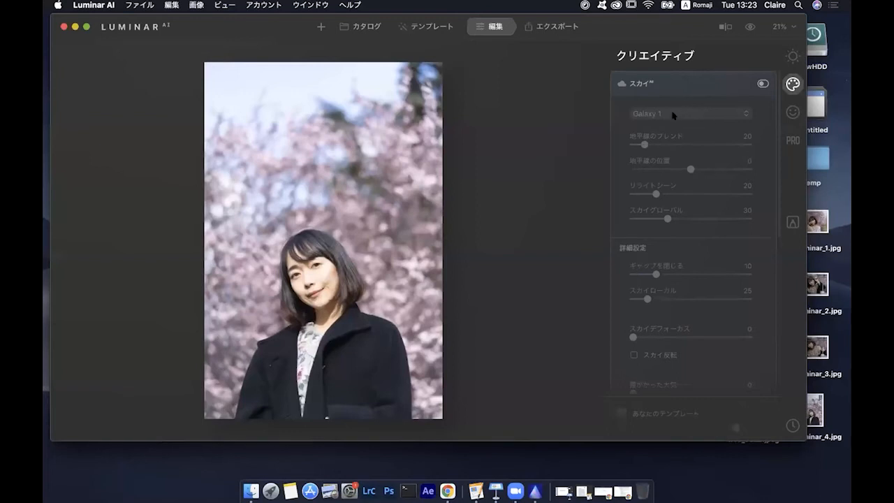
{"action": "double_click", "coordinate": [614, 30]}
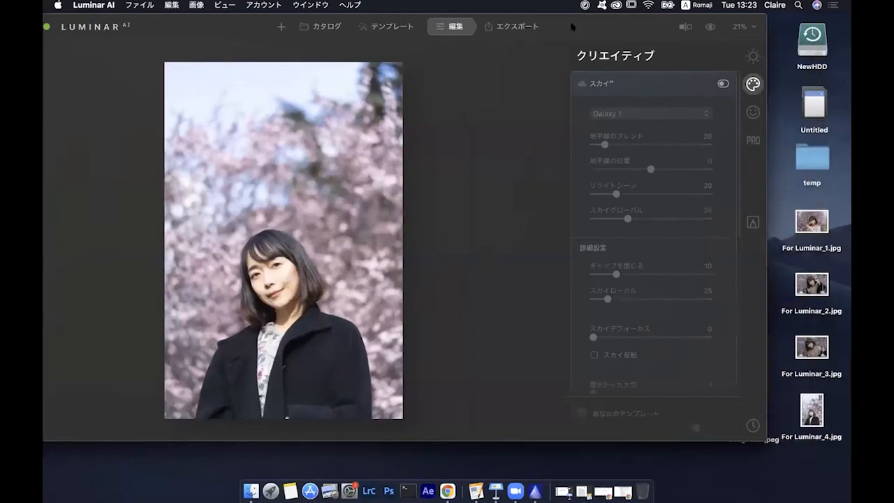
Switch the Galaxy 1 sky replacement on and off to compare it with the original cherry-blossom photo.
{"action": "left_click", "coordinate": [713, 83]}
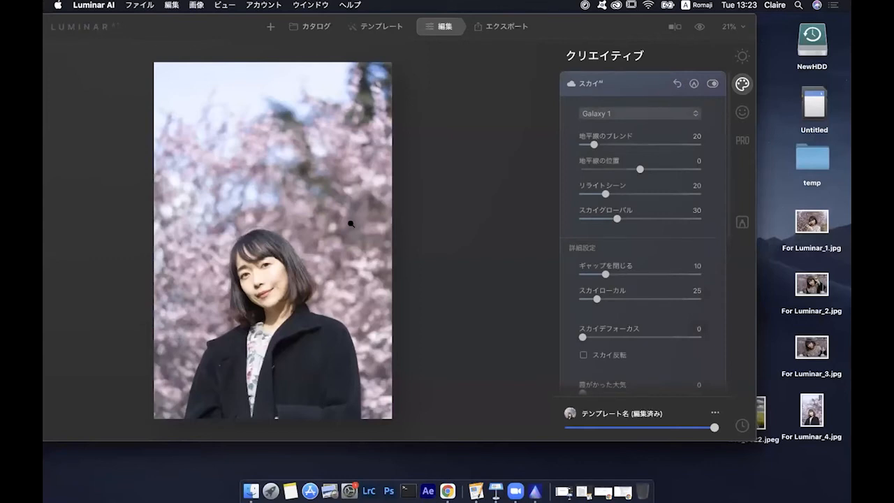
{"action": "left_click", "coordinate": [635, 113]}
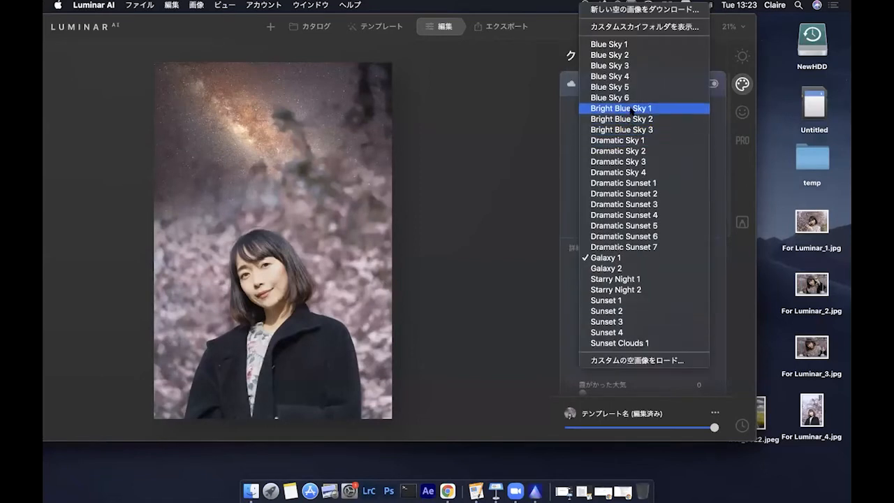
{"action": "left_click", "coordinate": [711, 84]}
{"action": "left_click", "coordinate": [712, 84]}
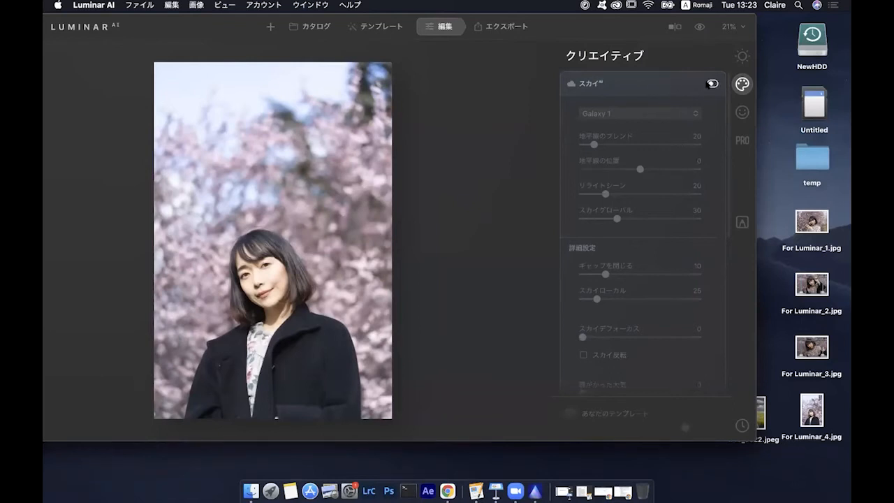
{"action": "left_click", "coordinate": [712, 84]}
Replace the sky behind the cherry blossoms with the Blue Sky 6 preset.
{"action": "left_click", "coordinate": [633, 84]}
{"action": "left_click", "coordinate": [633, 84]}
{"action": "left_click", "coordinate": [631, 114]}
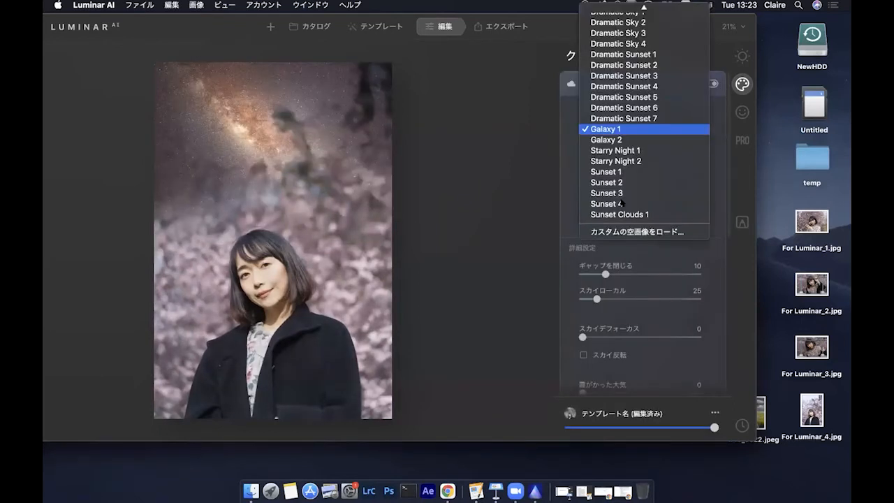
{"action": "scroll", "coordinate": [621, 151], "scroll_direction": "up", "scroll_amount": 5}
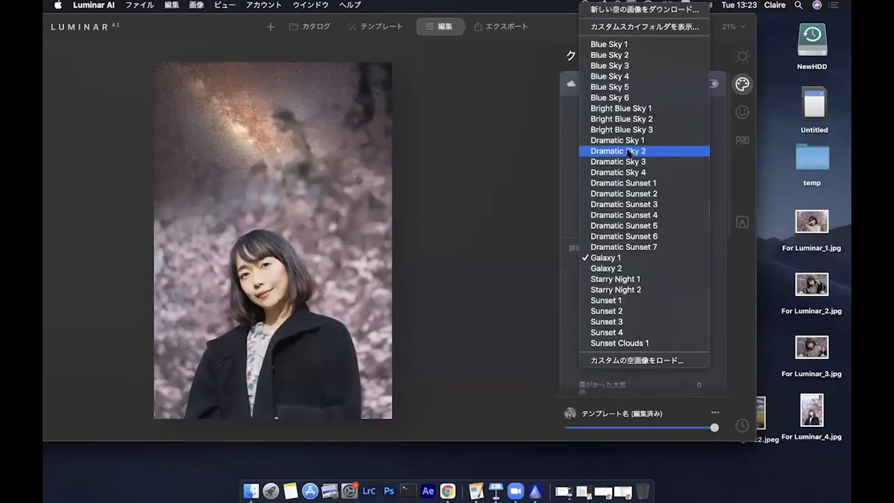
{"action": "left_click", "coordinate": [622, 98]}
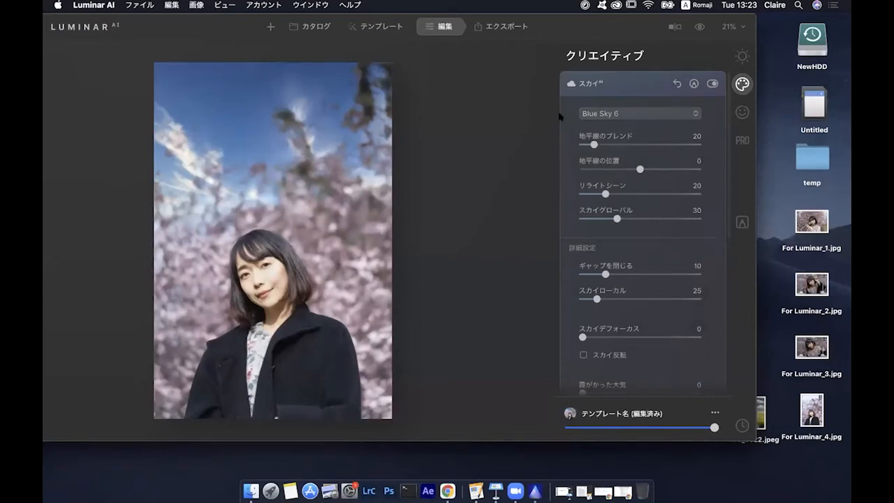
Set the replaced sky's horizon position to -4.
{"action": "mouse_move", "coordinate": [640, 169]}
{"action": "left_mouse_down"}
{"action": "mouse_move", "coordinate": [601, 170]}
{"action": "mouse_move", "coordinate": [655, 169]}
{"action": "mouse_move", "coordinate": [641, 169]}
{"action": "left_mouse_up"}
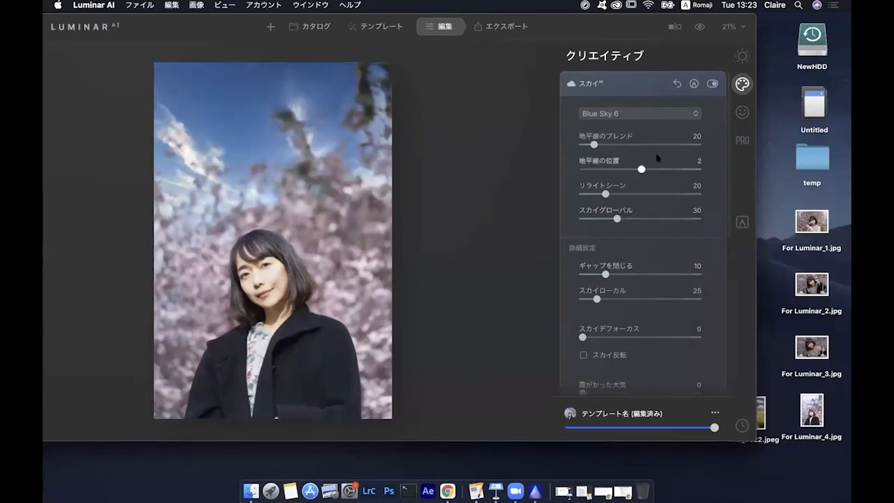
{"action": "left_click_drag", "start_coordinate": [642, 170], "coordinate": [637, 169]}
{"action": "left_click", "coordinate": [607, 84]}
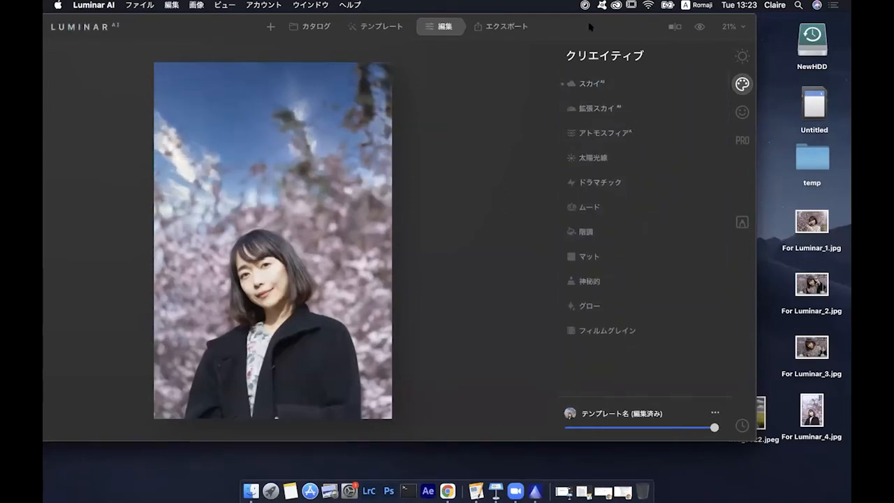
Set the Sky Defocus of the Blue Sky 6 replacement to 80.
{"action": "left_click", "coordinate": [563, 83]}
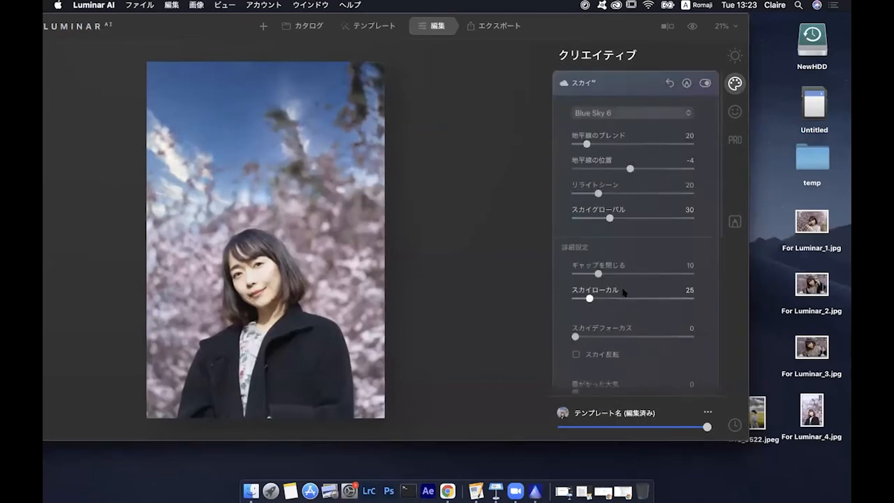
{"action": "scroll", "coordinate": [587, 297], "scroll_direction": "down", "scroll_amount": 1}
{"action": "left_click_drag", "start_coordinate": [576, 315], "coordinate": [658, 315]}
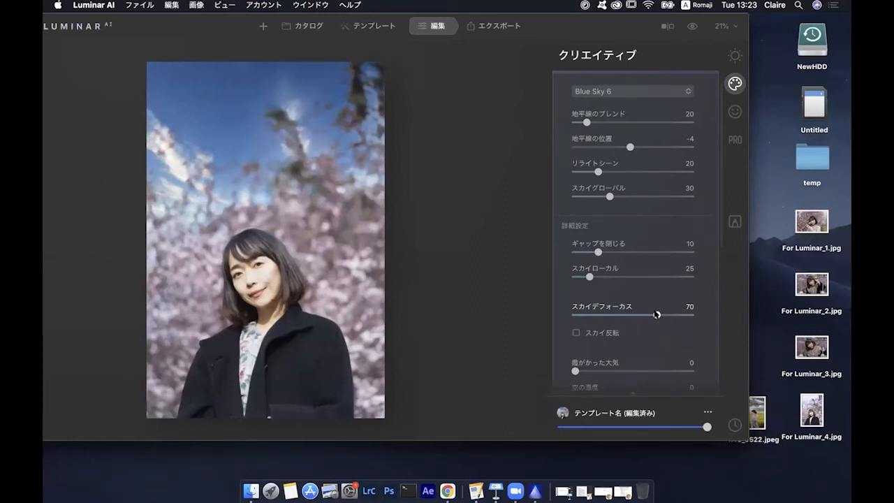
{"action": "left_click_drag", "start_coordinate": [660, 315], "coordinate": [669, 315]}
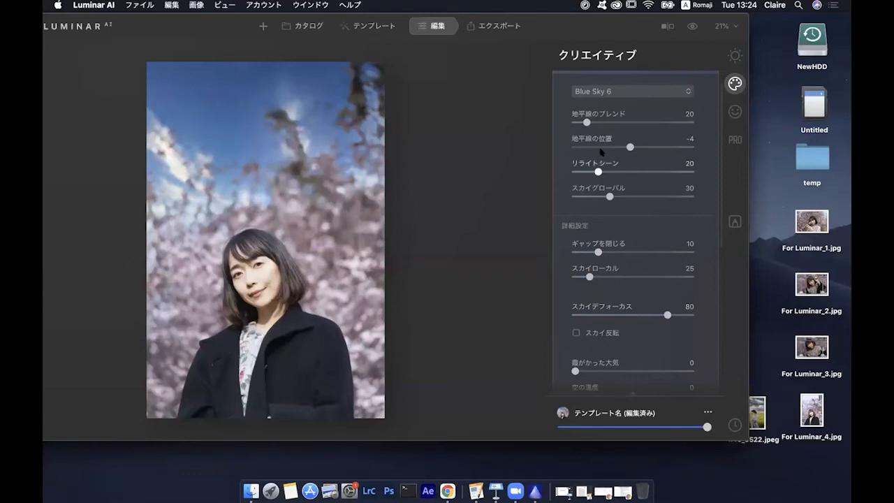
{"action": "scroll", "coordinate": [619, 86], "scroll_direction": "up", "scroll_amount": 2}
{"action": "left_click", "coordinate": [619, 84]}
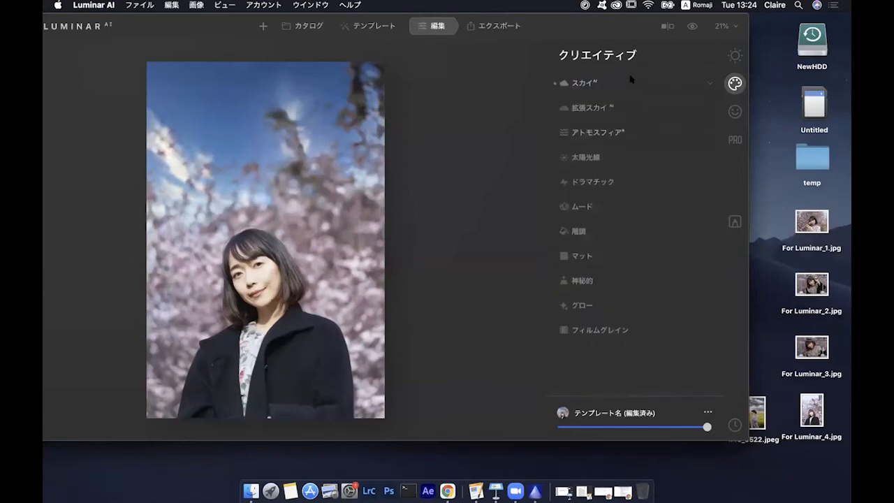
Inspect the woman's face at 100% and look over the Face AI settings.
{"action": "left_click_drag", "start_coordinate": [618, 24], "coordinate": [574, 23]}
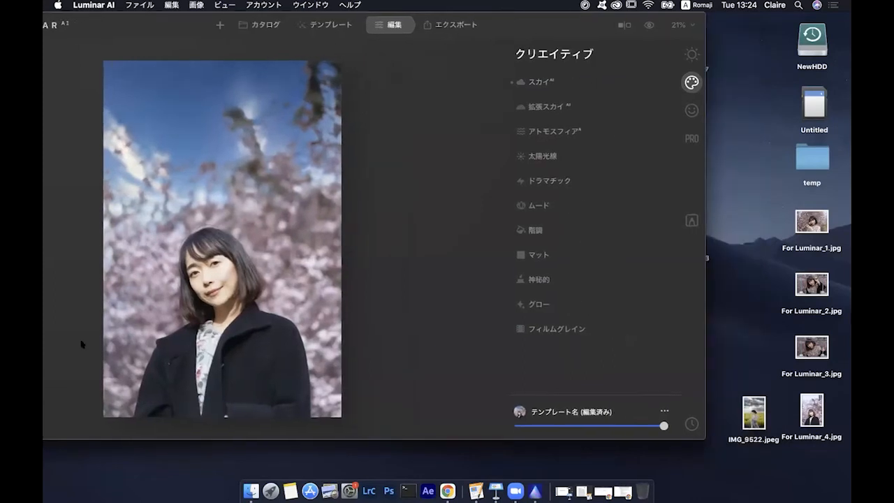
{"action": "double_click", "coordinate": [217, 279]}
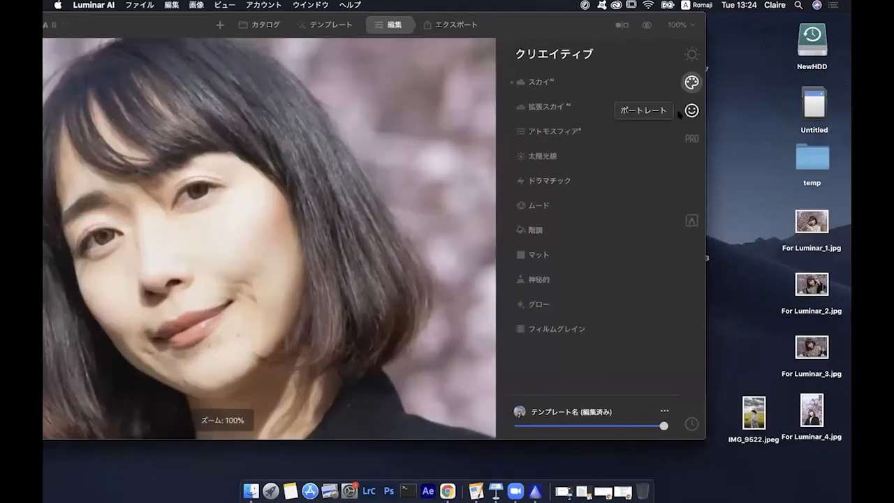
{"action": "left_click", "coordinate": [691, 111]}
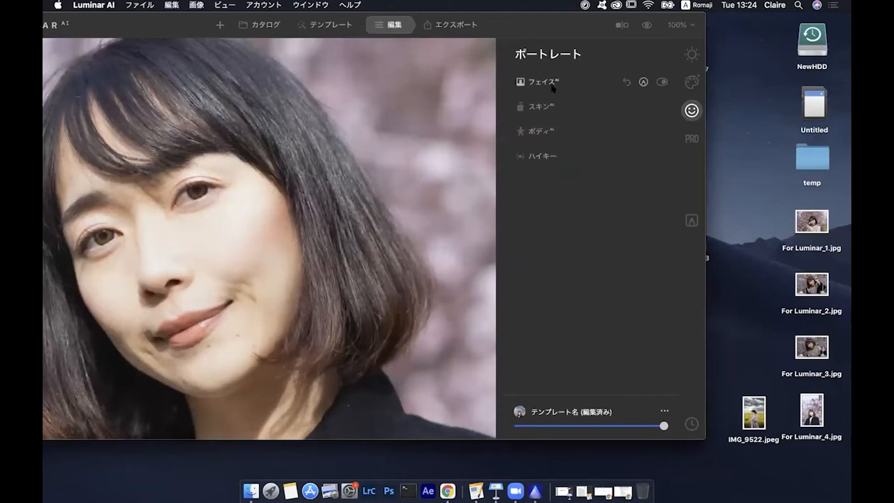
{"action": "left_click", "coordinate": [548, 82]}
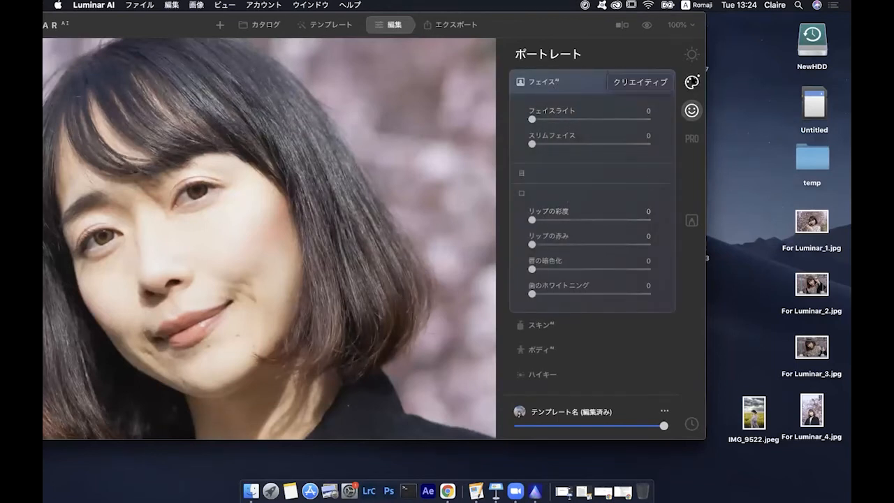
Darken the photo by setting the Light exposure to -1.27, and view the whole picture again.
{"action": "left_click", "coordinate": [692, 82]}
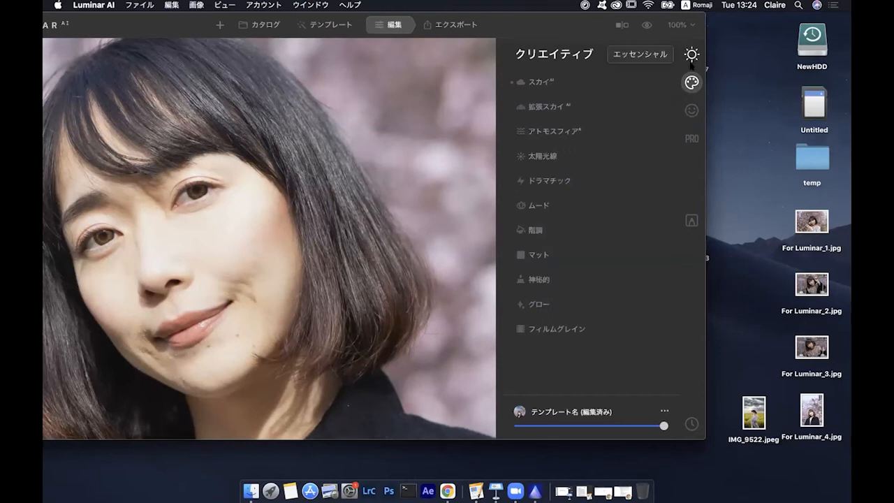
{"action": "left_click", "coordinate": [692, 54]}
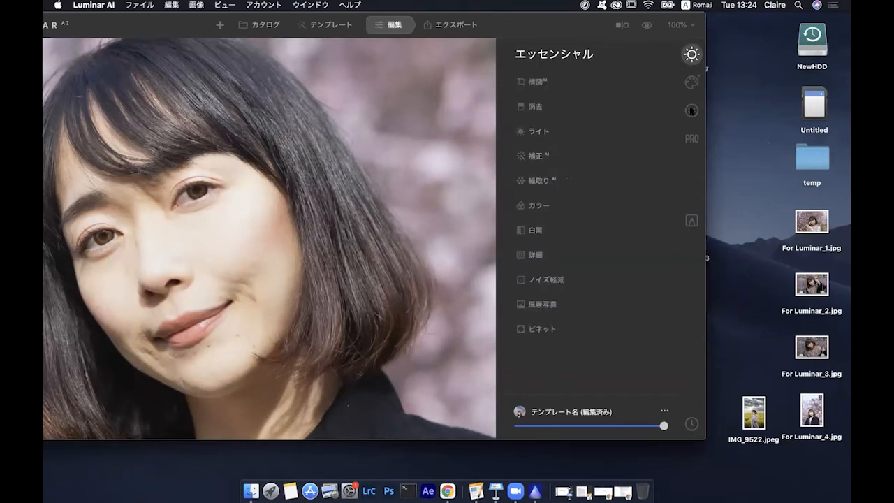
{"action": "left_click", "coordinate": [538, 131]}
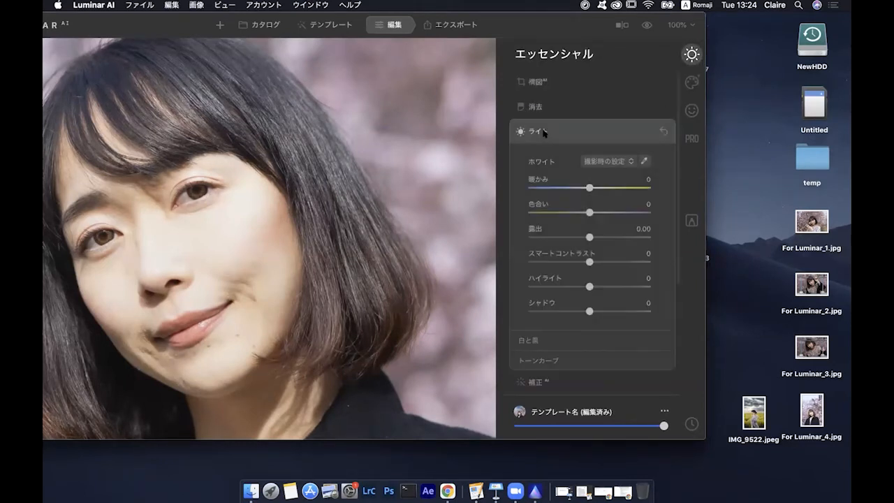
{"action": "left_click_drag", "start_coordinate": [590, 237], "coordinate": [574, 238]}
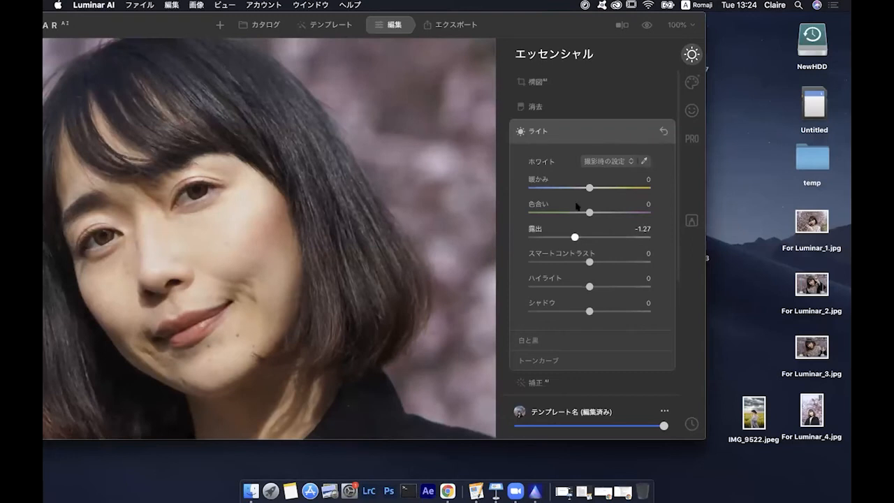
{"action": "scroll", "coordinate": [581, 221], "scroll_direction": "down", "scroll_amount": 5}
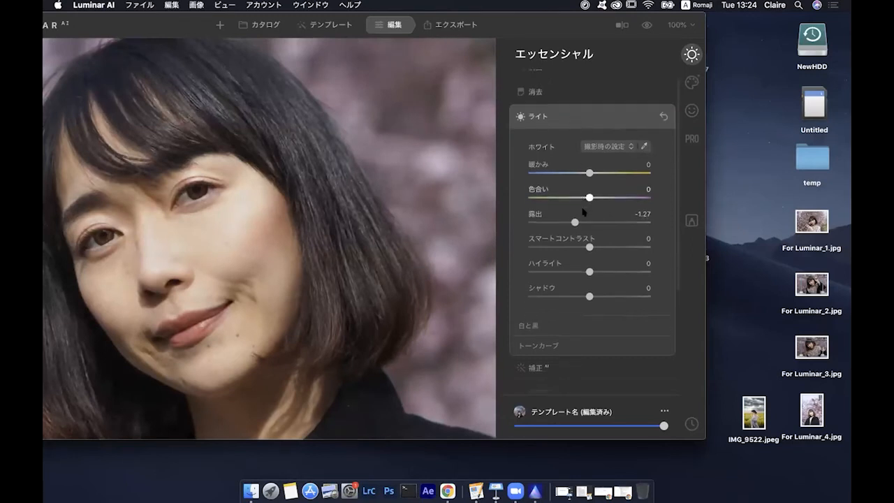
{"action": "scroll", "coordinate": [584, 211], "scroll_direction": "up", "scroll_amount": 4}
{"action": "scroll", "coordinate": [584, 211], "scroll_direction": "up", "scroll_amount": 3}
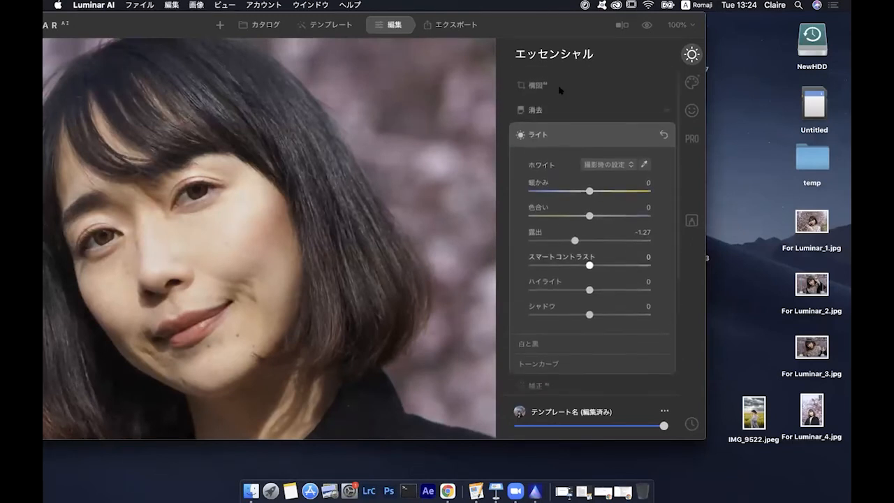
{"action": "left_click", "coordinate": [562, 86]}
{"action": "left_click", "coordinate": [567, 113]}
{"action": "left_click", "coordinate": [568, 114]}
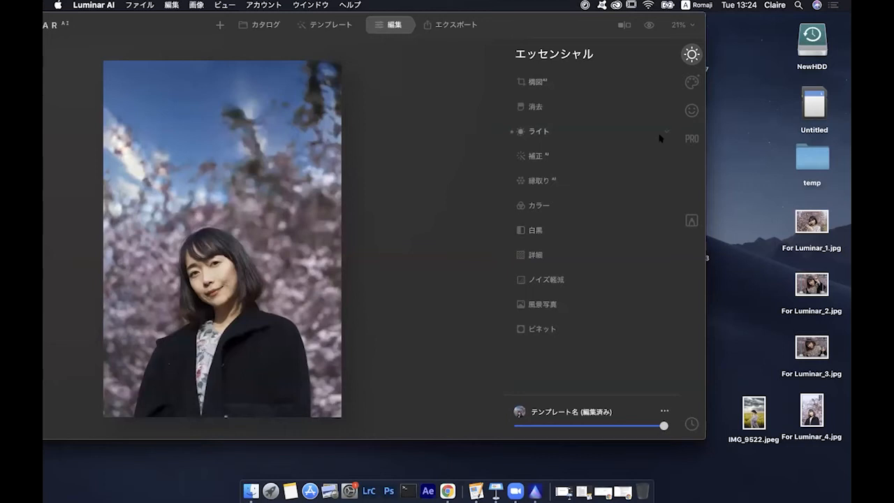
Lower the photo's Smart Contrast slightly in the Light adjustments.
{"action": "left_click", "coordinate": [691, 81]}
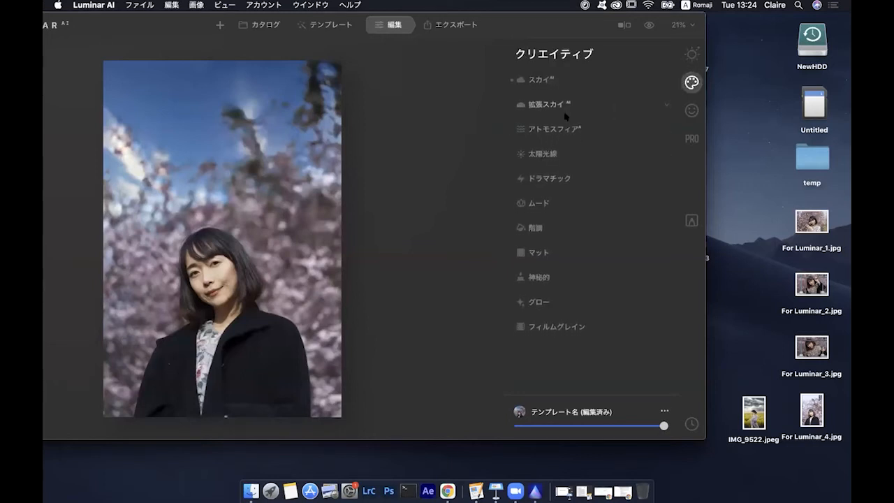
{"action": "left_click", "coordinate": [691, 54]}
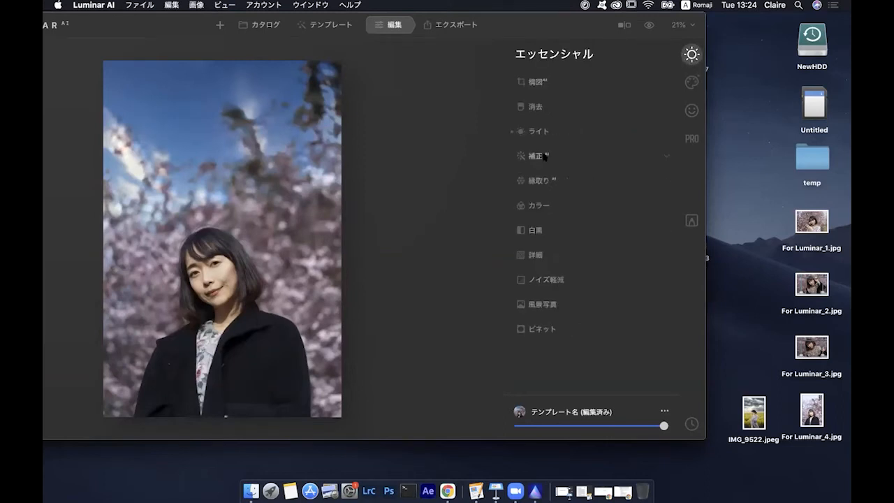
{"action": "left_click", "coordinate": [545, 130]}
{"action": "scroll", "coordinate": [559, 300], "scroll_direction": "down", "scroll_amount": 2}
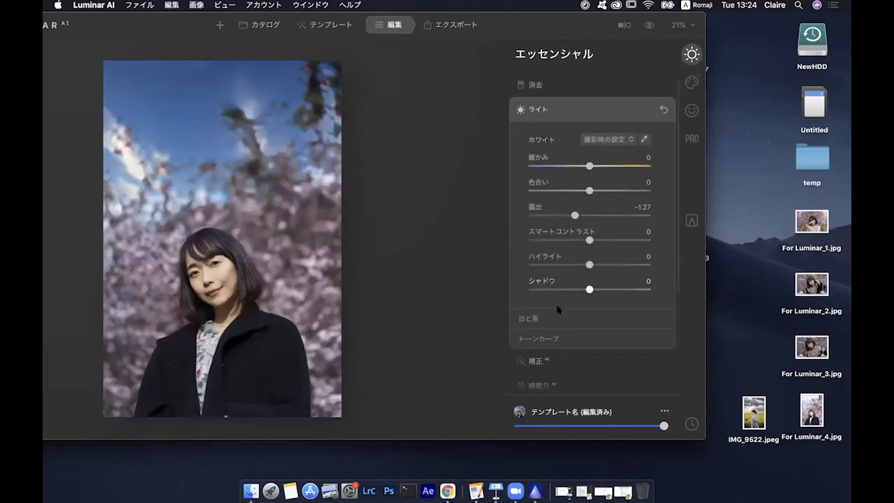
{"action": "left_click", "coordinate": [556, 315]}
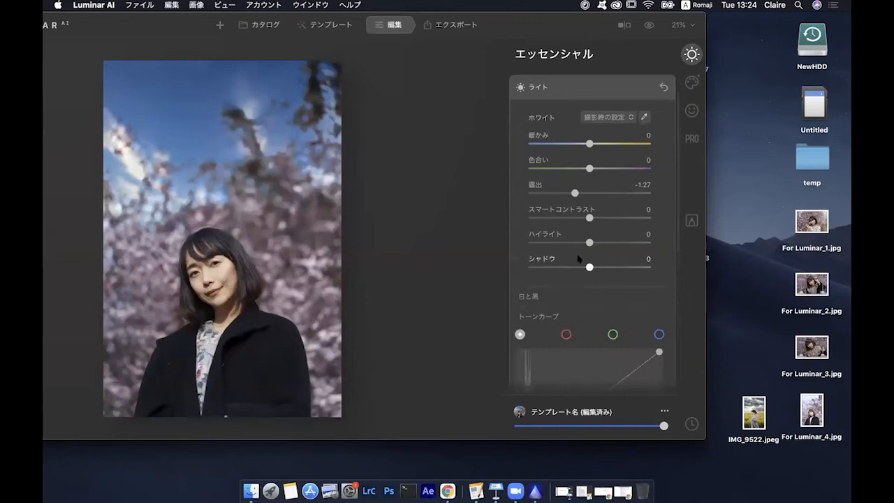
{"action": "scroll", "coordinate": [583, 238], "scroll_direction": "up", "scroll_amount": 2}
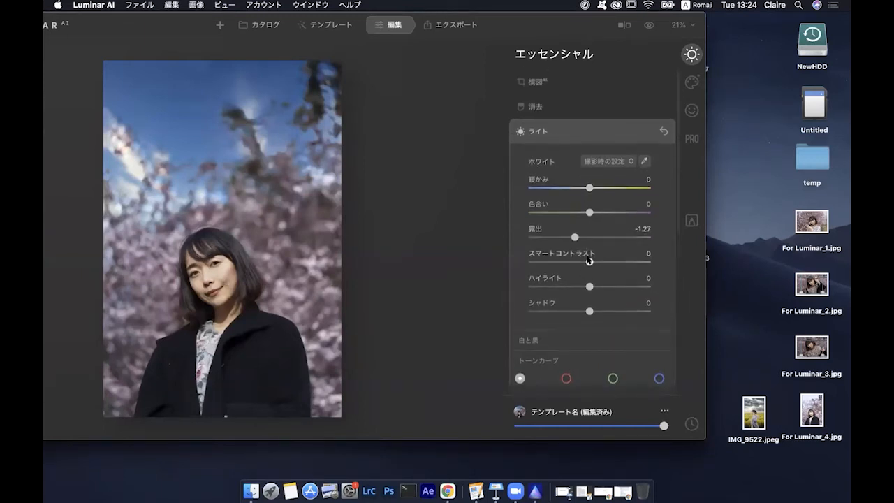
{"action": "mouse_move", "coordinate": [589, 261]}
{"action": "left_mouse_down"}
{"action": "mouse_move", "coordinate": [597, 263]}
{"action": "mouse_move", "coordinate": [581, 262]}
{"action": "left_mouse_up"}
{"action": "left_click", "coordinate": [581, 133]}
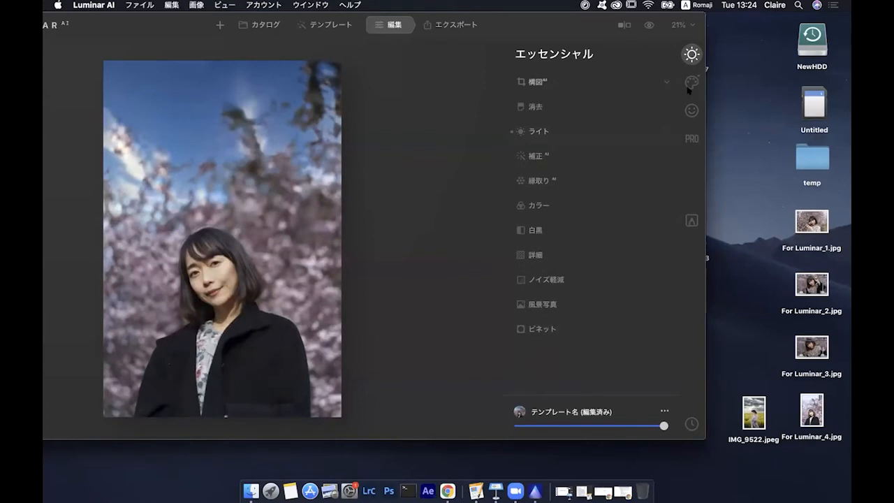
Brighten the woman's face with a Face Light of 34 and slightly enhance her lip color.
{"action": "left_click", "coordinate": [691, 111]}
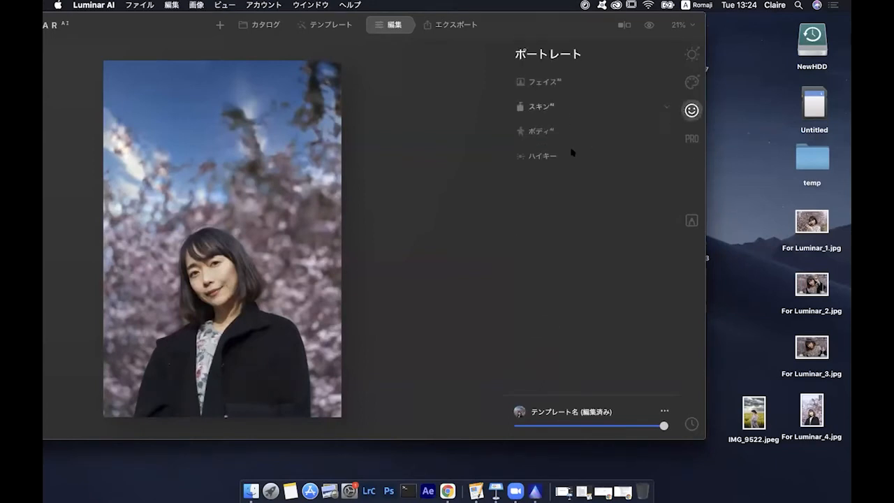
{"action": "left_click", "coordinate": [556, 83]}
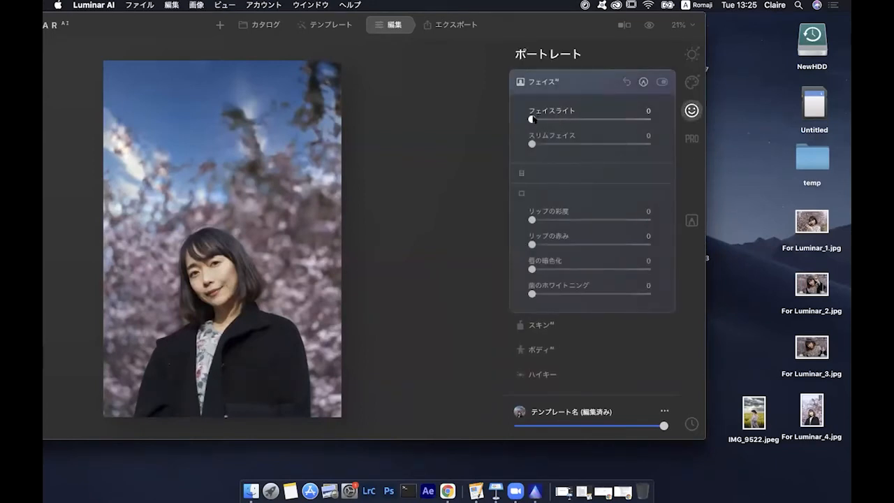
{"action": "left_click", "coordinate": [209, 294]}
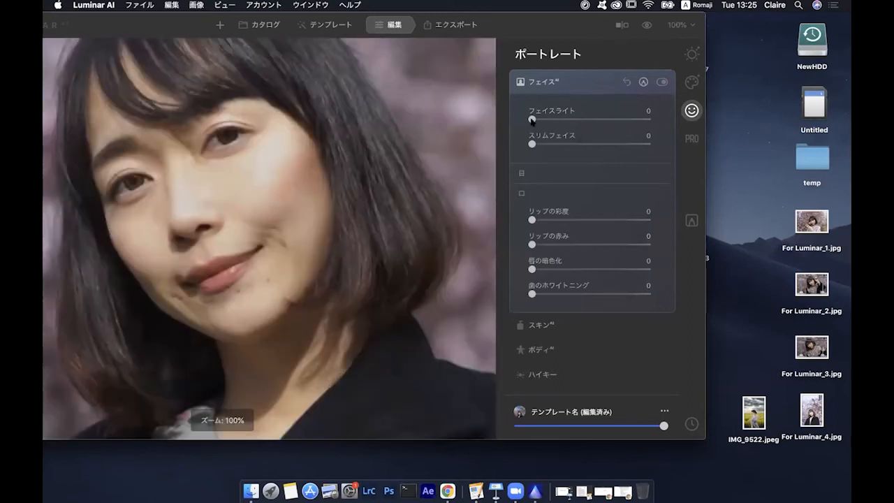
{"action": "left_click_drag", "start_coordinate": [531, 120], "coordinate": [563, 119]}
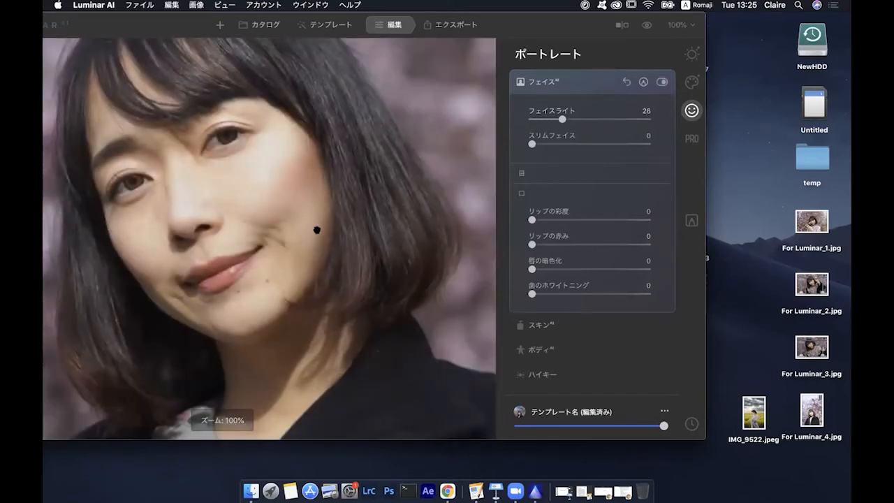
{"action": "scroll", "coordinate": [342, 242], "scroll_direction": "up", "scroll_amount": 5}
{"action": "mouse_move", "coordinate": [563, 119]}
{"action": "left_mouse_down"}
{"action": "mouse_move", "coordinate": [589, 121]}
{"action": "mouse_move", "coordinate": [573, 118]}
{"action": "left_mouse_up"}
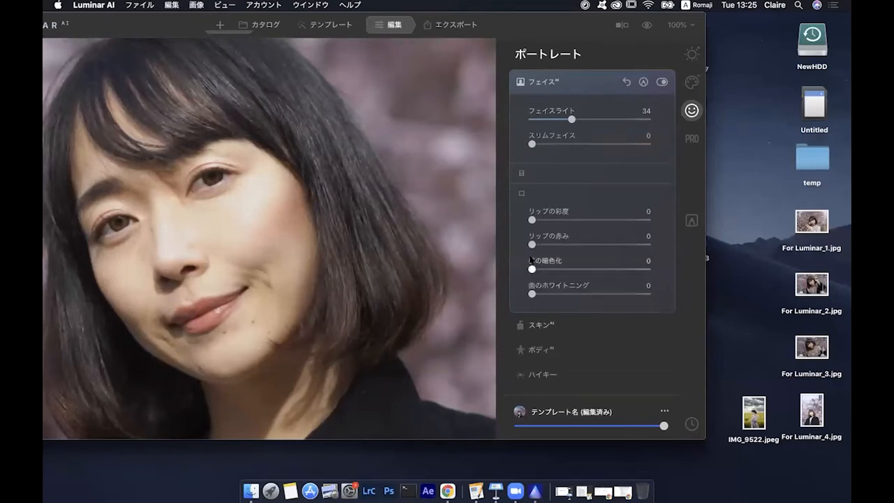
{"action": "left_click_drag", "start_coordinate": [557, 244], "coordinate": [544, 219]}
Turn on skin defect removal in Skin AI, compare its effect on the woman's face, and raise the skin smoothing amount moderately.
{"action": "left_click", "coordinate": [550, 325]}
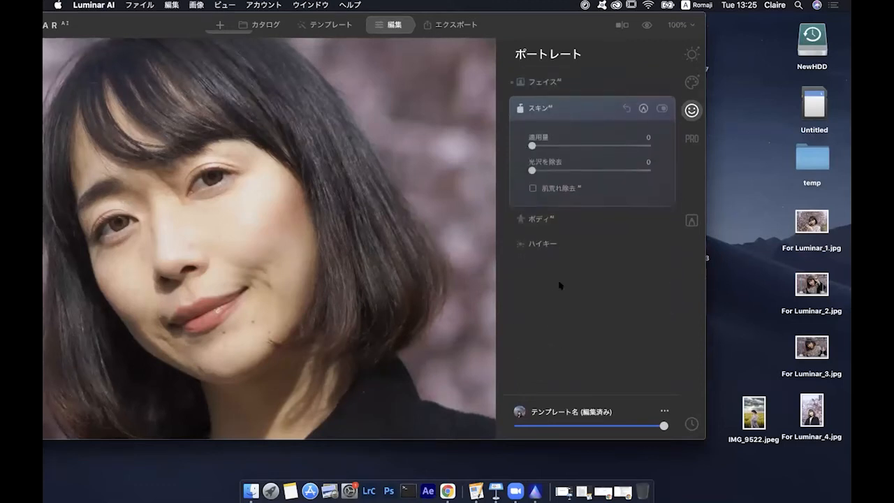
{"action": "left_click", "coordinate": [531, 186]}
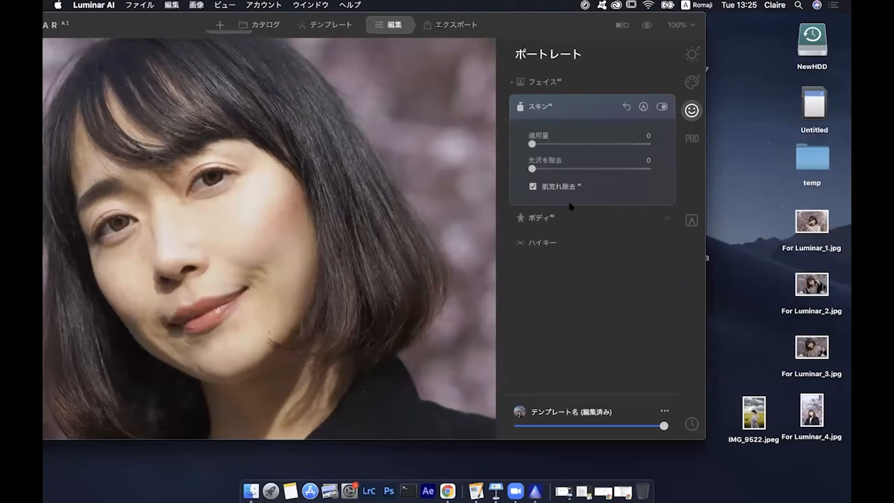
{"action": "left_click", "coordinate": [533, 187]}
{"action": "left_click", "coordinate": [533, 187]}
{"action": "left_click", "coordinate": [533, 187]}
{"action": "left_click", "coordinate": [533, 187]}
{"action": "left_click_drag", "start_coordinate": [531, 143], "coordinate": [573, 143]}
View the whole cherry-blossom portrait and compare it before and after the edits, including with the split comparison slider.
{"action": "left_click", "coordinate": [692, 54]}
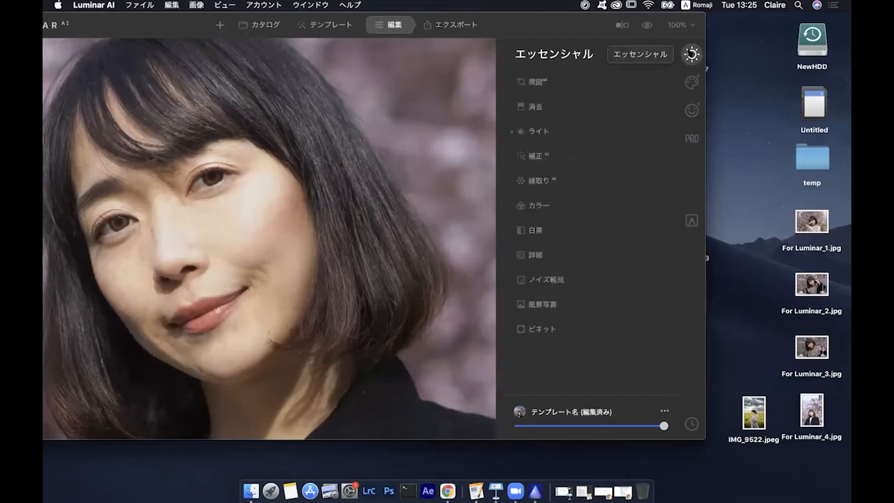
{"action": "left_click", "coordinate": [691, 109]}
{"action": "key", "text": "super+0"}
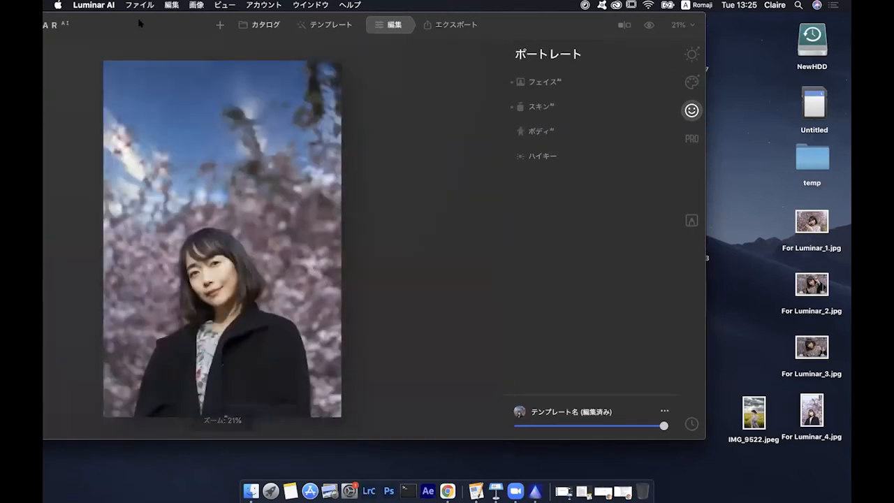
{"action": "left_click_drag", "start_coordinate": [140, 23], "coordinate": [148, 23]}
{"action": "left_click", "coordinate": [658, 26]}
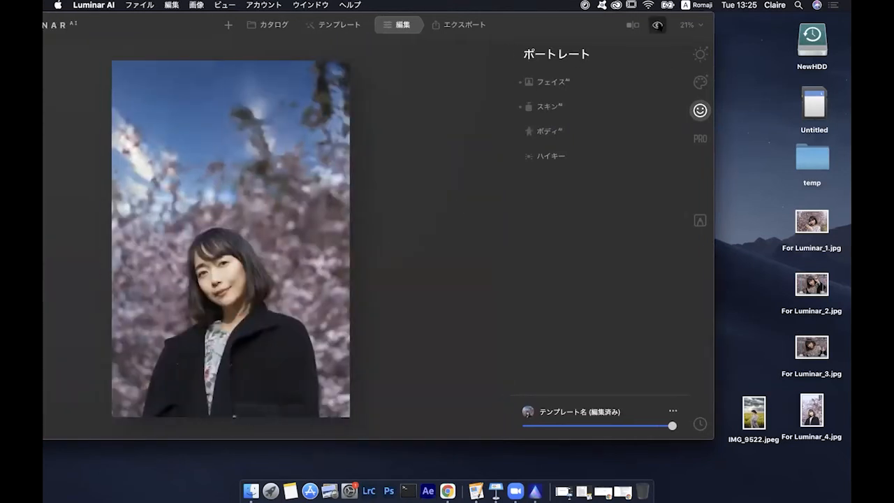
{"action": "left_click", "coordinate": [658, 26]}
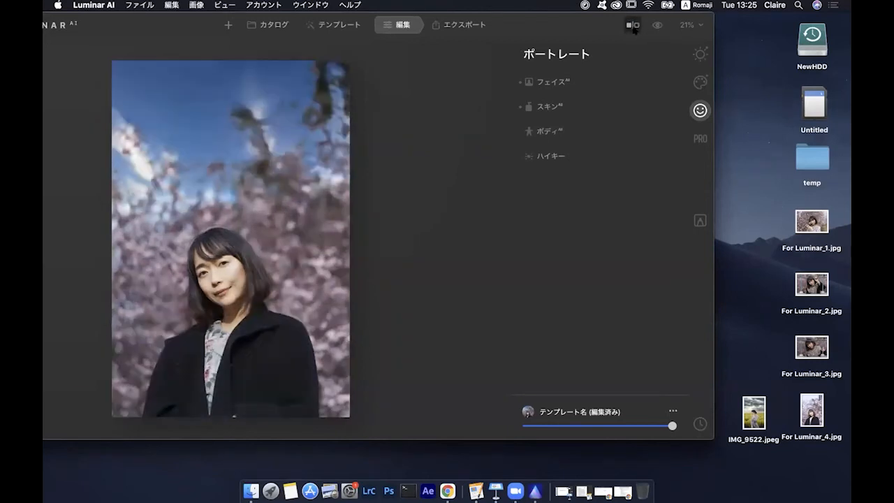
{"action": "left_click_drag", "start_coordinate": [165, 25], "coordinate": [252, 25]}
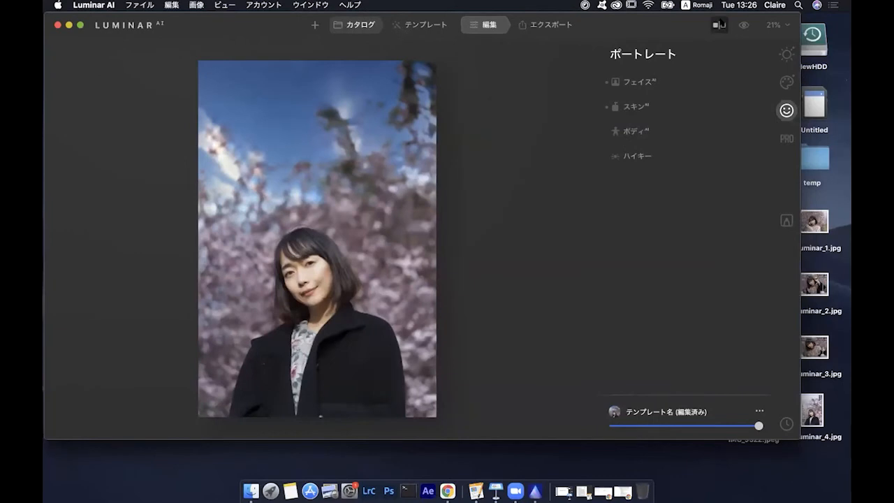
{"action": "left_click", "coordinate": [719, 26]}
{"action": "left_click_drag", "start_coordinate": [399, 131], "coordinate": [96, 183]}
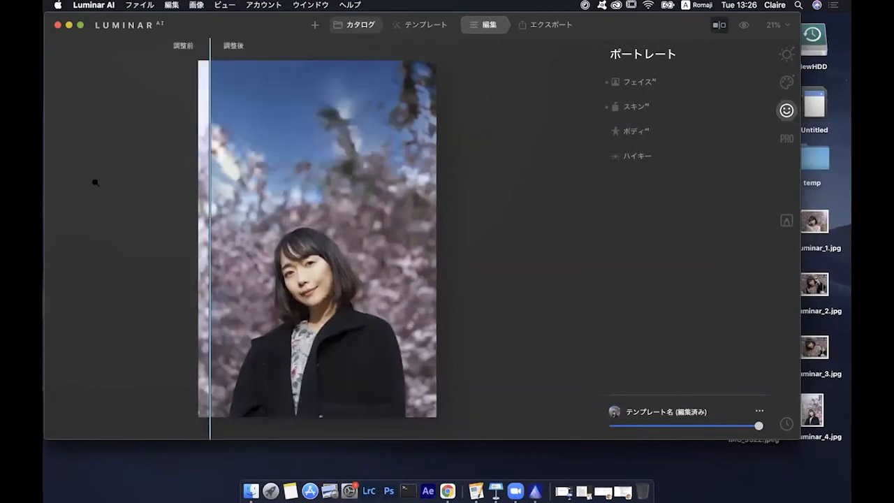
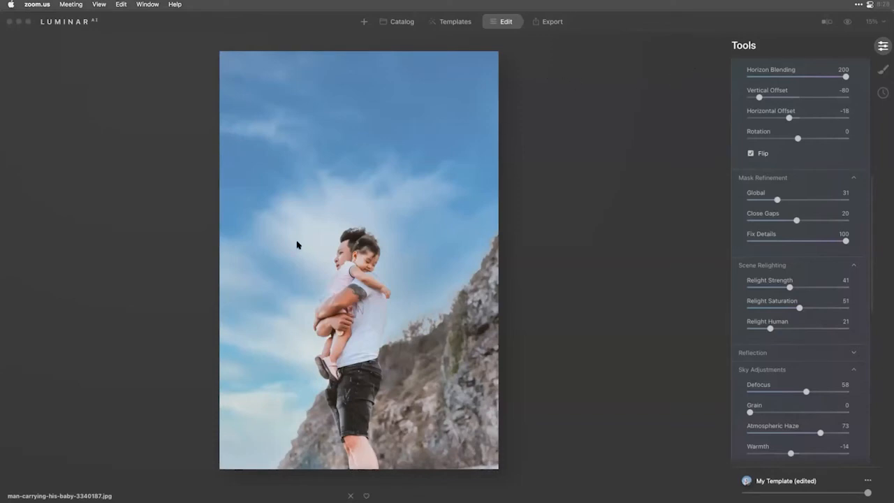
Return to the photo catalog and open the raw city photo _DSF6044.RAF with skyscrapers behind a rail yard.
{"action": "left_click", "coordinate": [389, 24]}
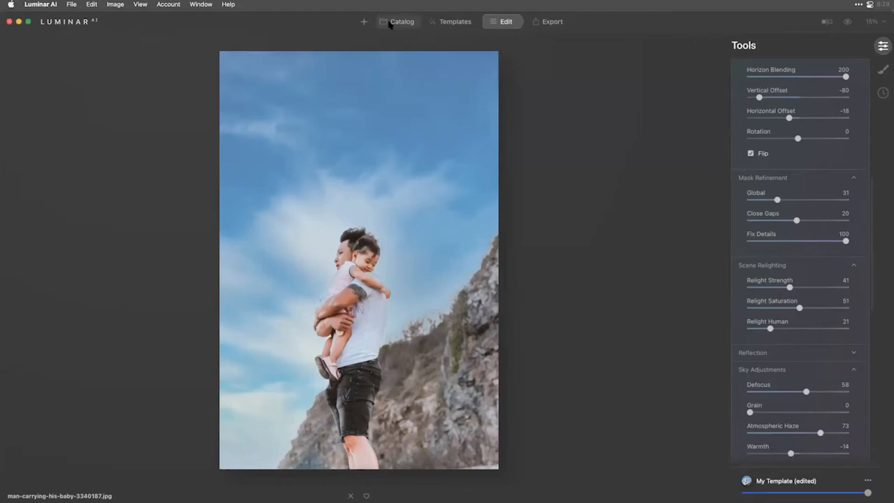
{"action": "left_click", "coordinate": [390, 25]}
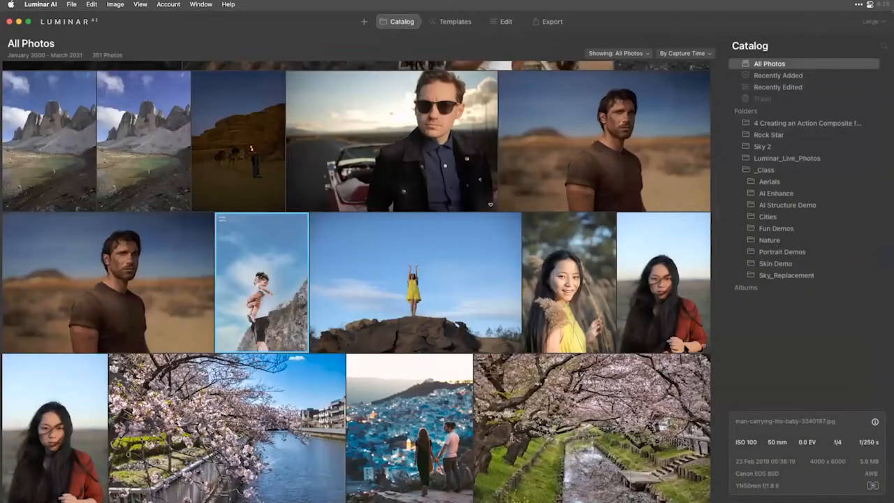
{"action": "scroll", "coordinate": [475, 334], "scroll_direction": "down", "scroll_amount": 4}
{"action": "scroll", "coordinate": [475, 334], "scroll_direction": "down", "scroll_amount": 7}
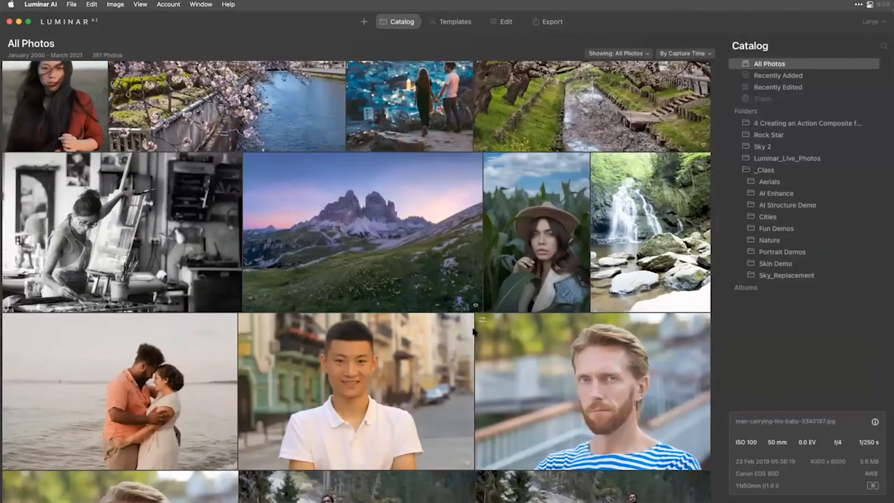
{"action": "scroll", "coordinate": [474, 332], "scroll_direction": "down", "scroll_amount": 14}
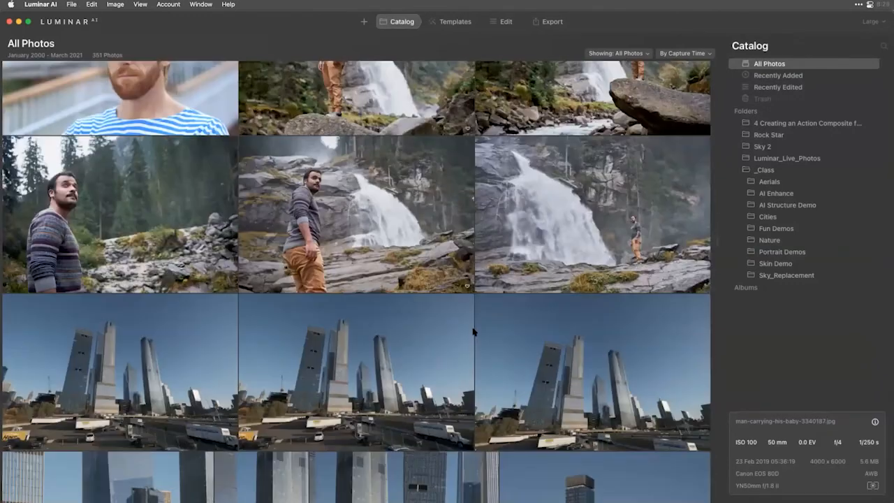
{"action": "scroll", "coordinate": [473, 332], "scroll_direction": "down", "scroll_amount": 18}
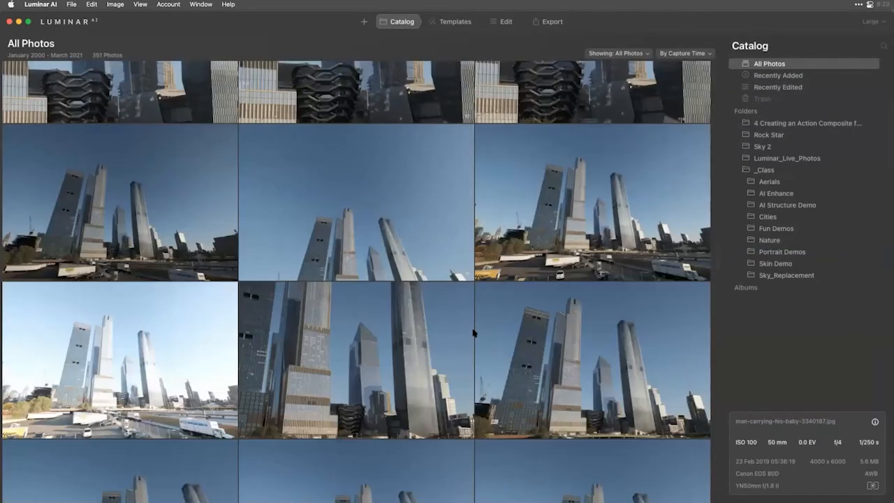
{"action": "scroll", "coordinate": [474, 331], "scroll_direction": "down", "scroll_amount": 15}
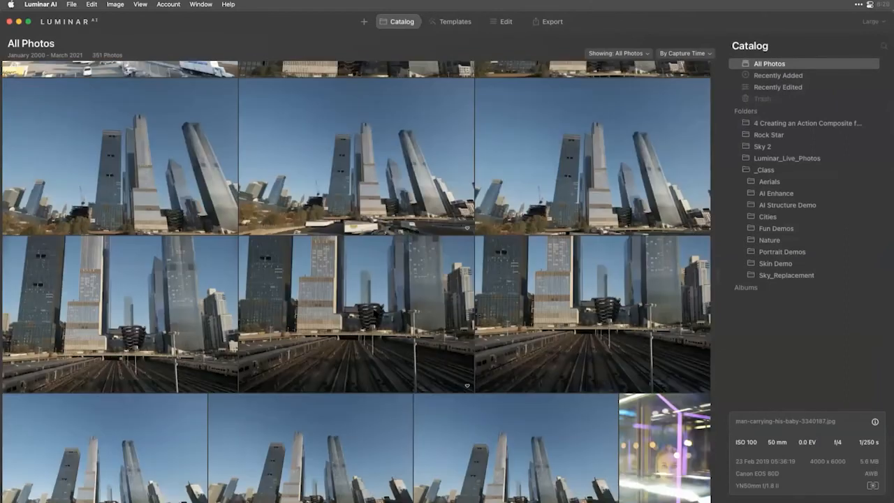
{"action": "double_click", "coordinate": [357, 315]}
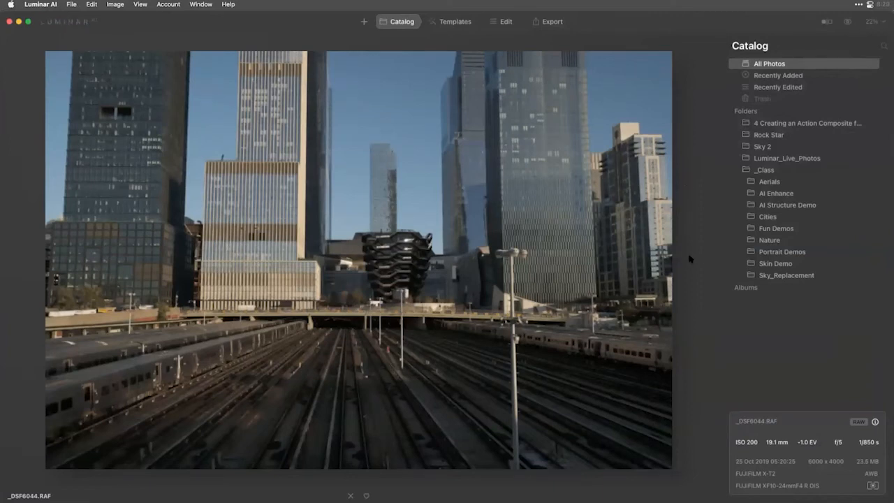
Preview the Melbourne and Abbey Street templates from the Urban Style collection, and apply the New York template to the city photo.
{"action": "left_click", "coordinate": [454, 23]}
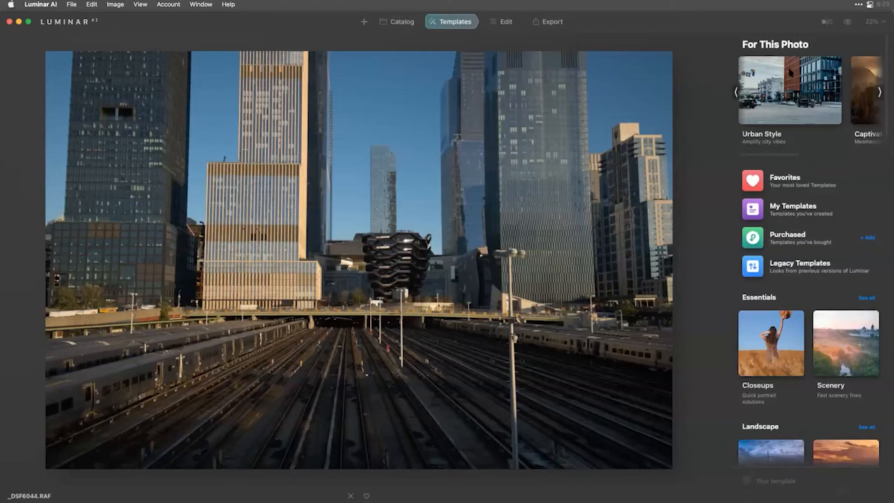
{"action": "left_click", "coordinate": [790, 72]}
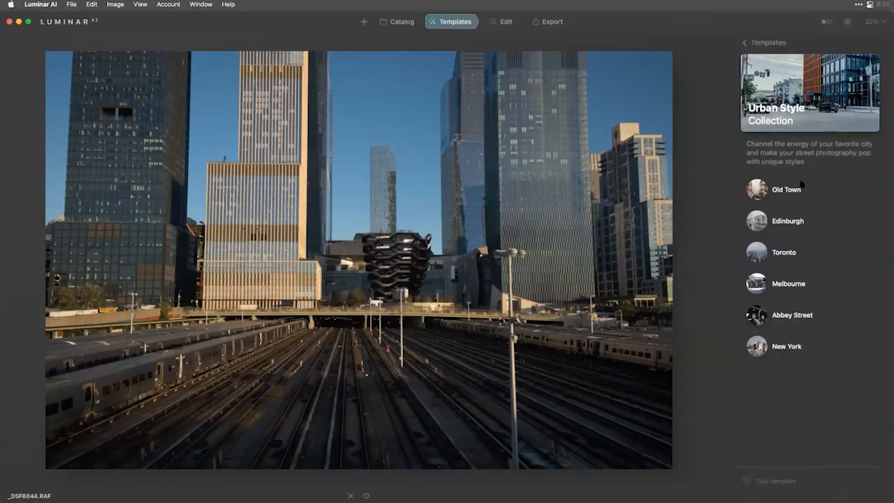
{"action": "left_click", "coordinate": [800, 286]}
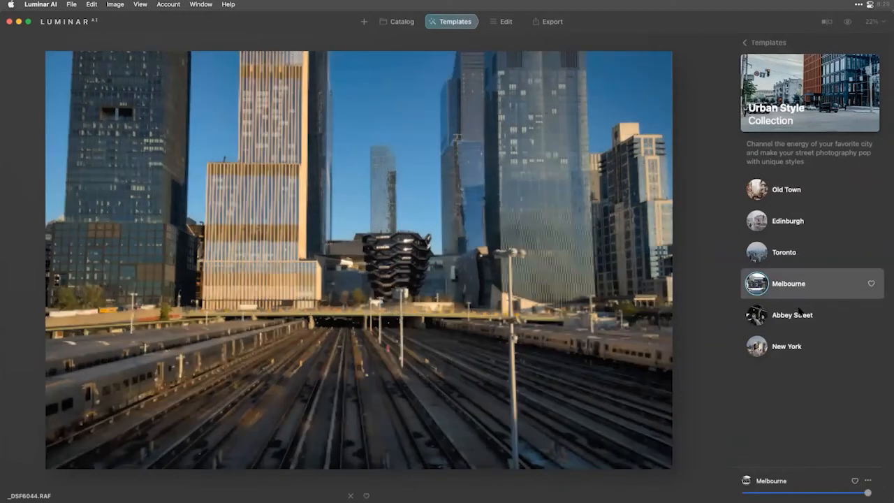
{"action": "left_click", "coordinate": [801, 318]}
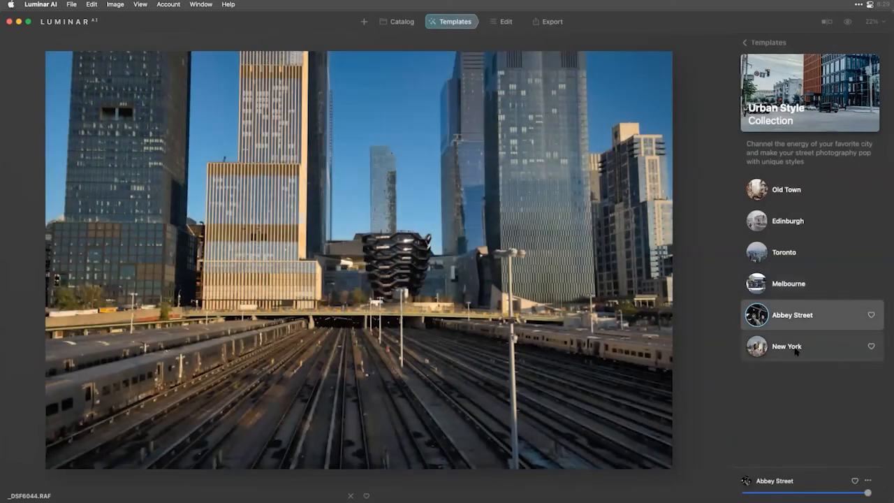
{"action": "left_click", "coordinate": [796, 351]}
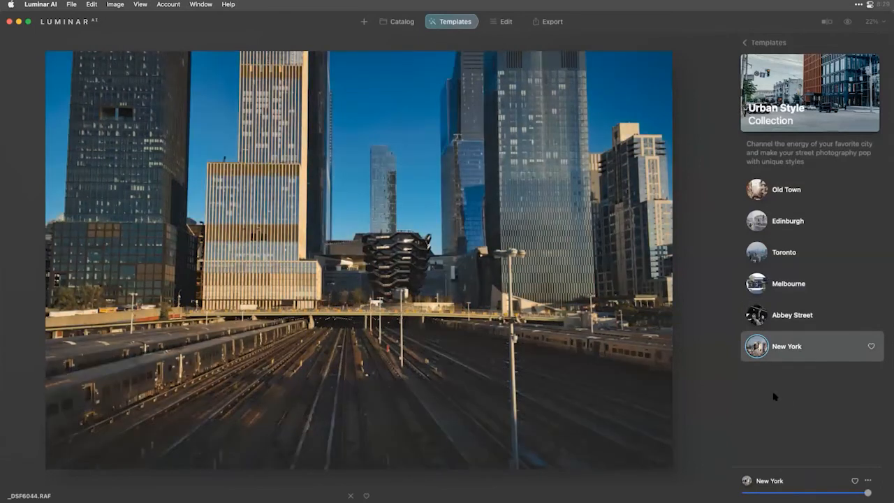
Compare the city photo before and after the New York template.
{"action": "left_click", "coordinate": [847, 22]}
{"action": "left_click", "coordinate": [847, 22]}
{"action": "left_click", "coordinate": [847, 23]}
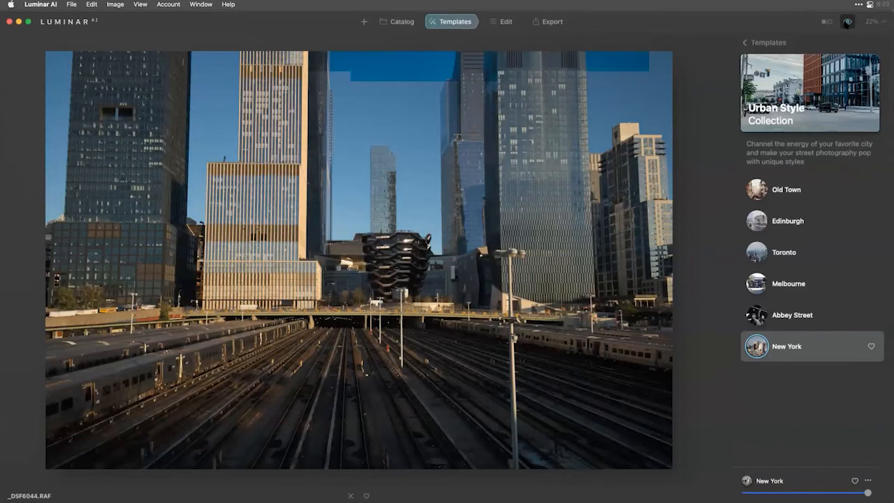
{"action": "left_click", "coordinate": [847, 28]}
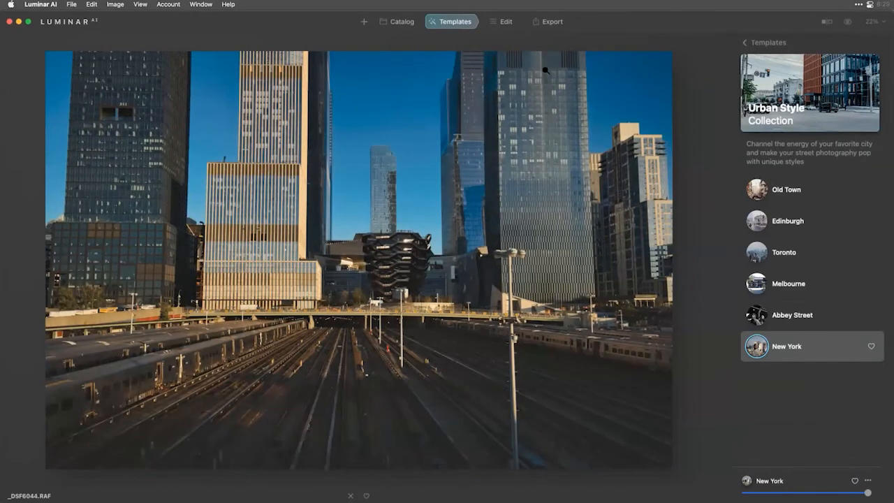
Bring out detail in the city photo with a Structure AI Amount of 41 and adjust its Boost.
{"action": "left_click", "coordinate": [506, 22]}
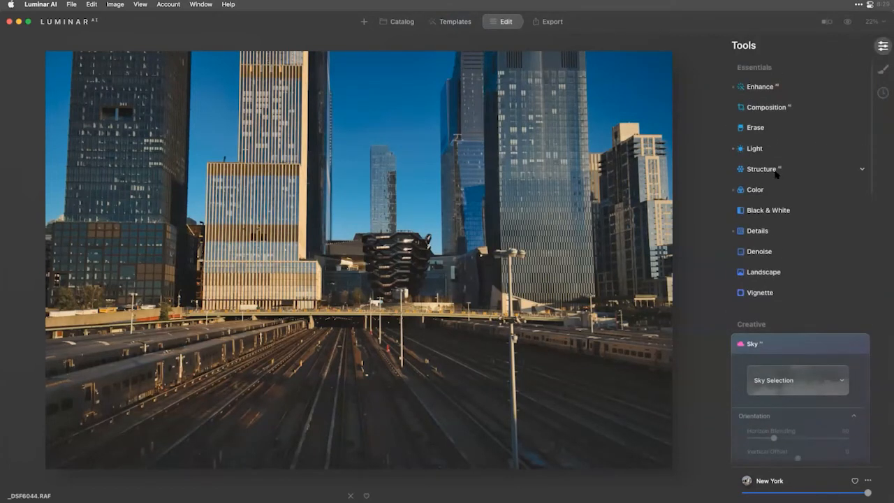
{"action": "left_click", "coordinate": [776, 170]}
{"action": "left_click", "coordinate": [826, 201]}
{"action": "mouse_move", "coordinate": [827, 201]}
{"action": "left_mouse_down"}
{"action": "mouse_move", "coordinate": [835, 201]}
{"action": "mouse_move", "coordinate": [769, 210]}
{"action": "mouse_move", "coordinate": [829, 211]}
{"action": "mouse_move", "coordinate": [786, 215]}
{"action": "mouse_move", "coordinate": [820, 215]}
{"action": "left_mouse_up"}
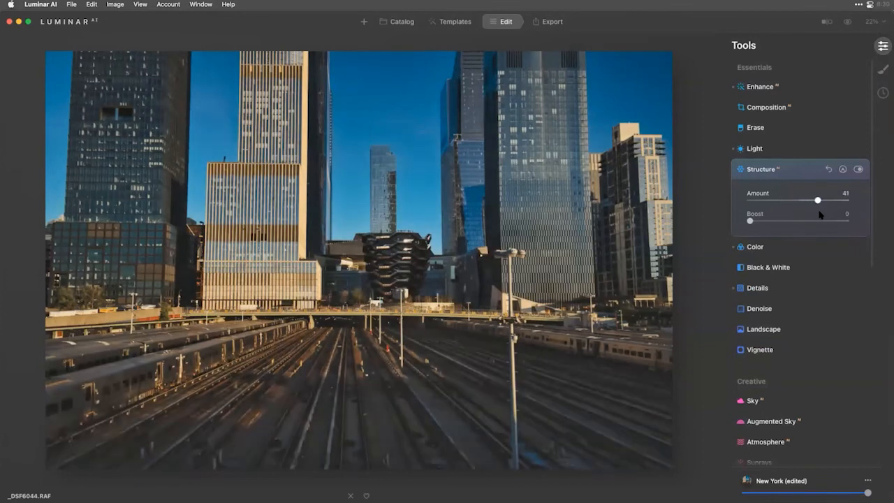
{"action": "left_click", "coordinate": [774, 220]}
Set Supercontrast to Highlights Contrast 49, Highlights Balance 38, Midtones Contrast 15, Shadows Contrast 28 and Shadows Balance 26, and check the photo at 100%.
{"action": "left_click", "coordinate": [766, 150]}
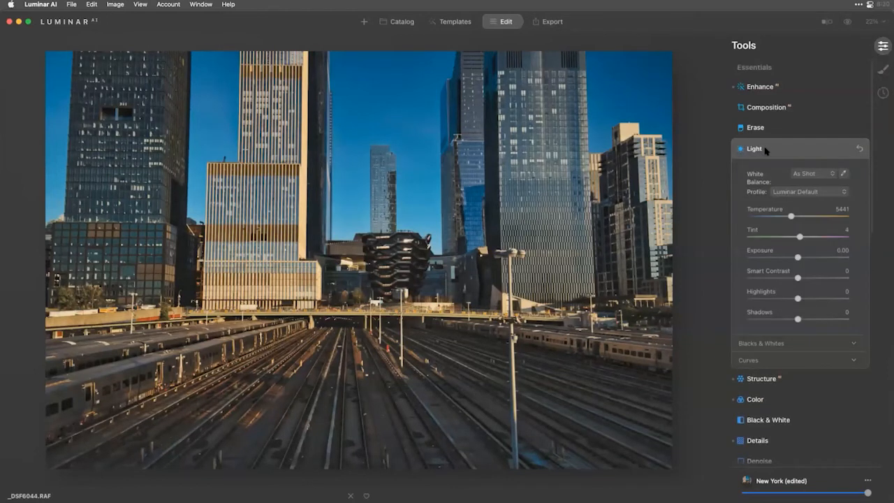
{"action": "left_click", "coordinate": [766, 150]}
{"action": "scroll", "coordinate": [763, 148], "scroll_direction": "down", "scroll_amount": 10}
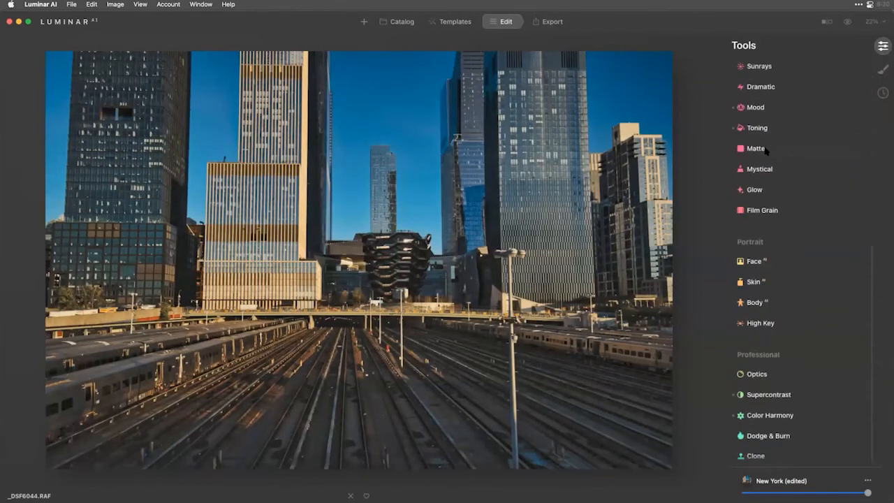
{"action": "left_click", "coordinate": [779, 395]}
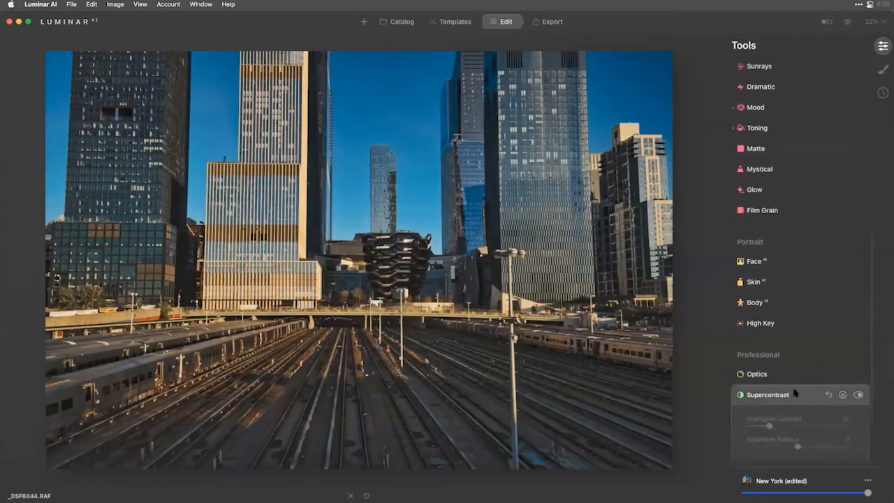
{"action": "left_click_drag", "start_coordinate": [802, 427], "coordinate": [777, 426]}
{"action": "left_click_drag", "start_coordinate": [769, 321], "coordinate": [816, 344]}
{"action": "left_click", "coordinate": [798, 446]}
{"action": "left_click_drag", "start_coordinate": [799, 446], "coordinate": [814, 446]}
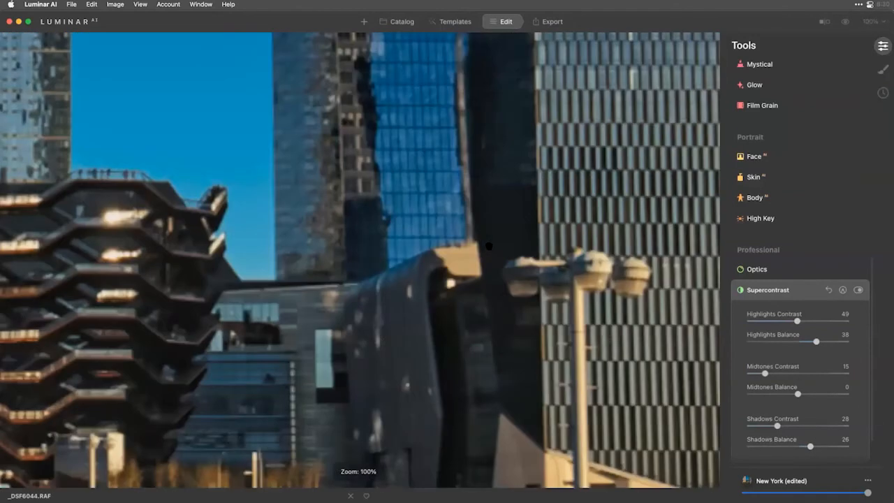
{"action": "key", "text": "super+0"}
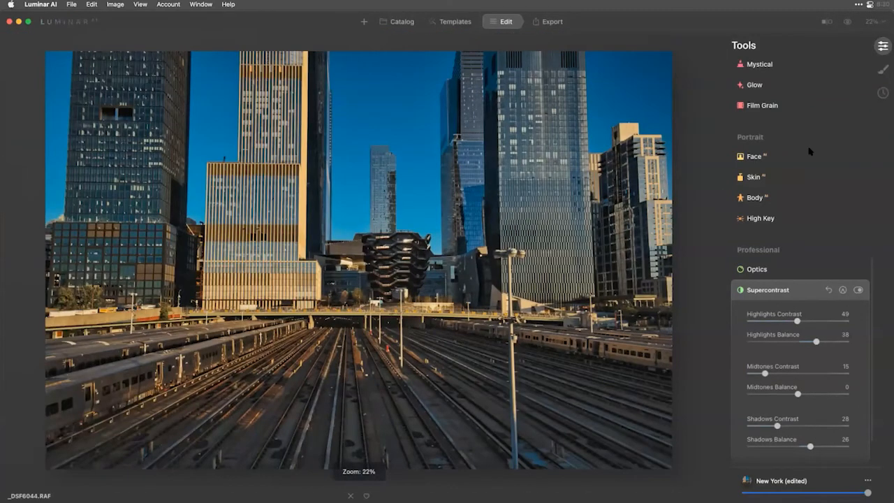
Add an Orton Effect glow to the city photo with Amount 36 and Softness 5.
{"action": "scroll", "coordinate": [804, 152], "scroll_direction": "up", "scroll_amount": 5}
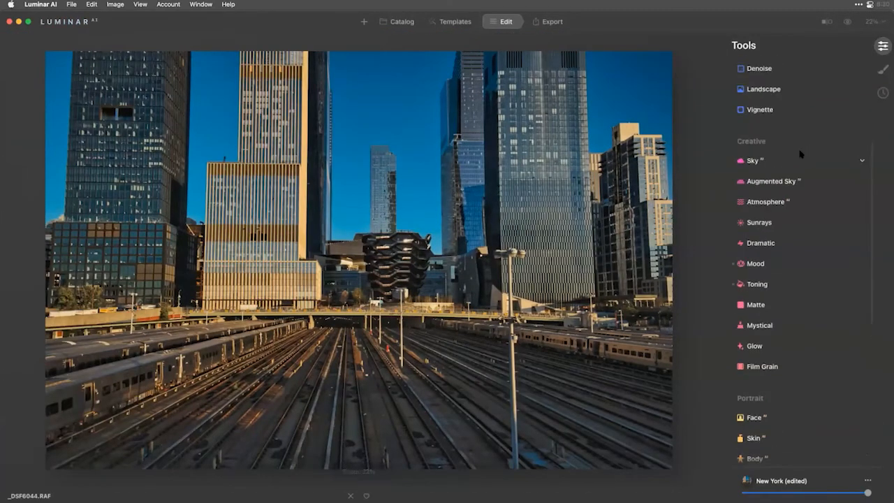
{"action": "left_click", "coordinate": [785, 351]}
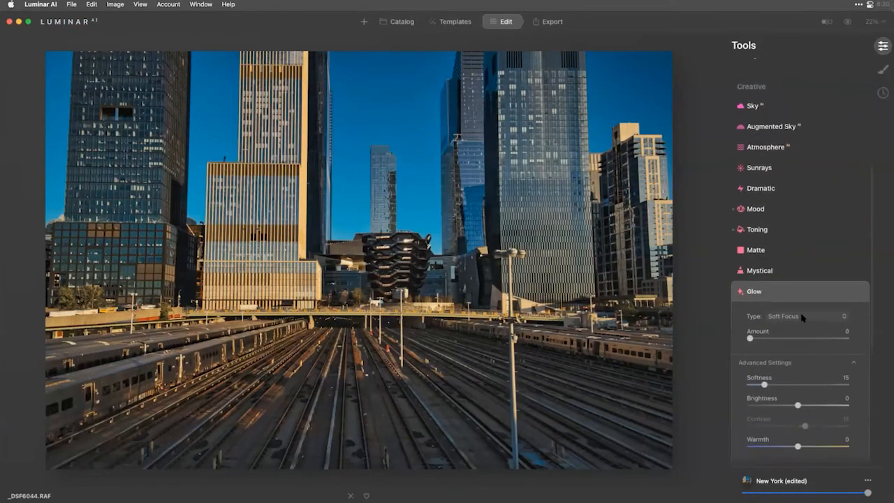
{"action": "left_click", "coordinate": [801, 316]}
{"action": "left_click", "coordinate": [797, 350]}
{"action": "mouse_move", "coordinate": [772, 340]}
{"action": "left_mouse_down"}
{"action": "mouse_move", "coordinate": [810, 340]}
{"action": "mouse_move", "coordinate": [767, 341]}
{"action": "left_mouse_up"}
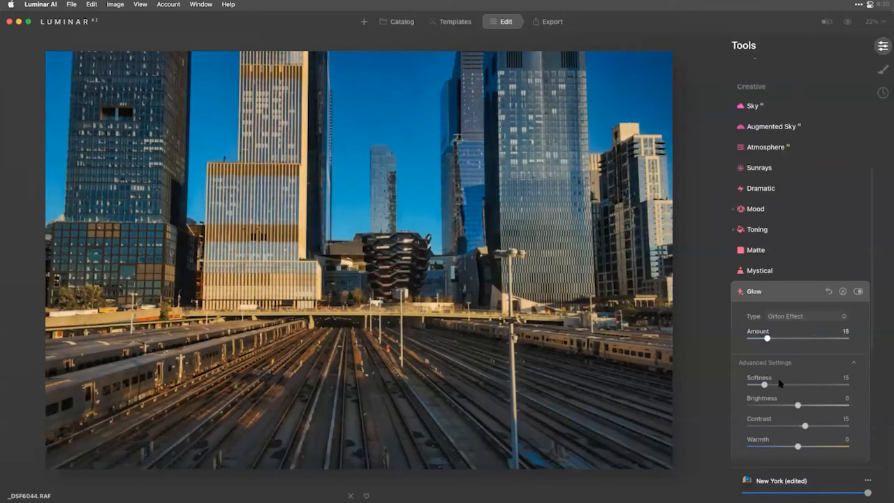
{"action": "left_click_drag", "start_coordinate": [760, 386], "coordinate": [751, 388]}
{"action": "mouse_move", "coordinate": [767, 340]}
{"action": "left_mouse_down"}
{"action": "mouse_move", "coordinate": [796, 338]}
{"action": "mouse_move", "coordinate": [784, 339]}
{"action": "left_mouse_up"}
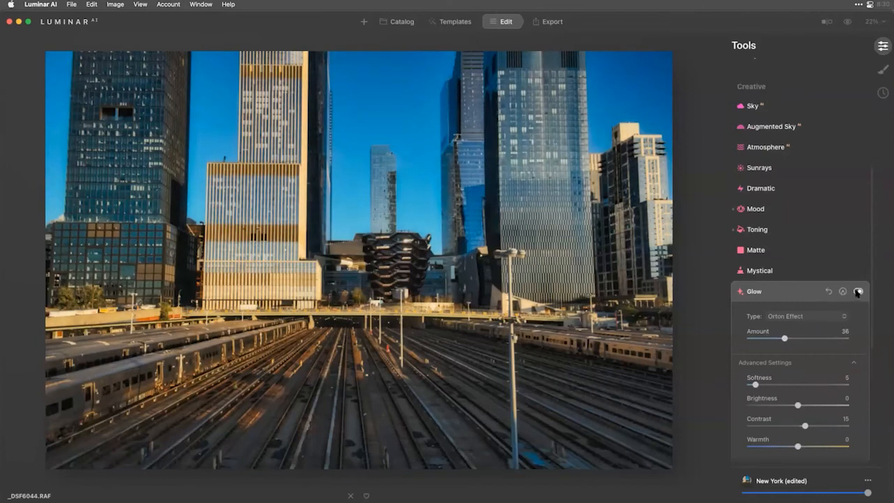
Compare the city photo with and without the Glow effect.
{"action": "left_click", "coordinate": [858, 291]}
{"action": "left_click", "coordinate": [859, 291]}
{"action": "left_click", "coordinate": [859, 291]}
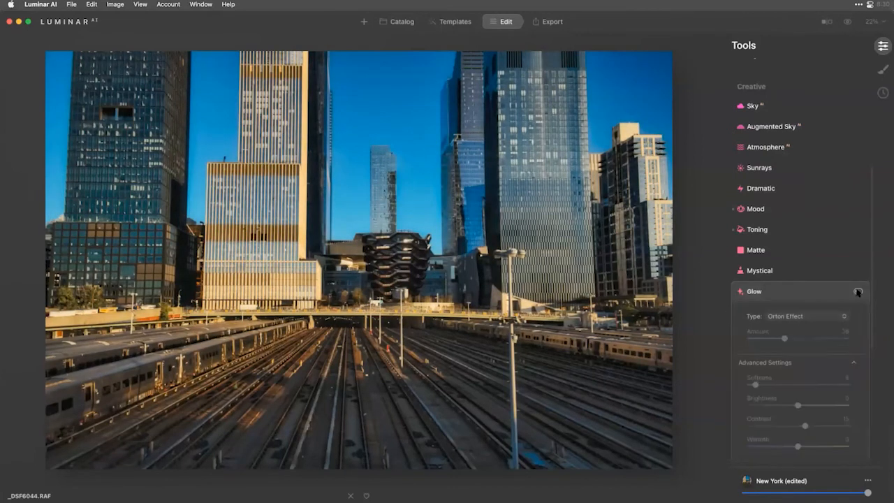
Re-enable the Glow effect and replace the city photo's sky with the first Blue Sky preset, Blue Sky 1.
{"action": "left_click", "coordinate": [859, 291]}
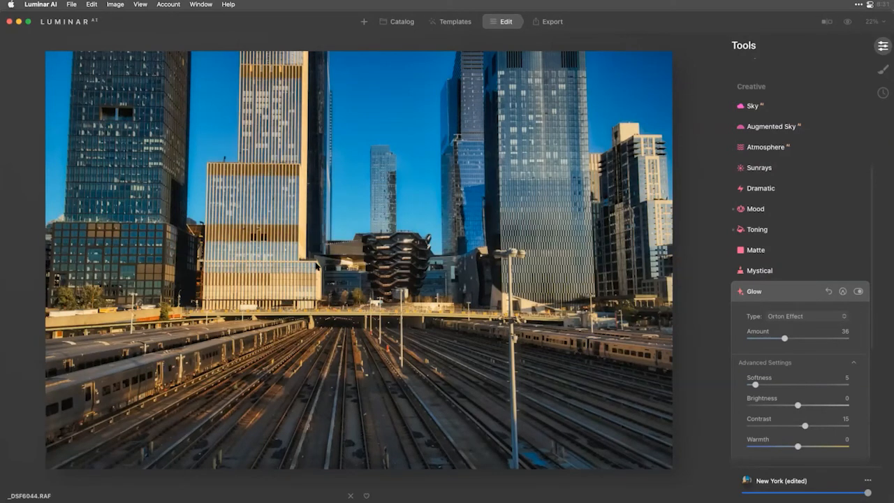
{"action": "left_click", "coordinate": [794, 108]}
{"action": "left_click", "coordinate": [794, 111]}
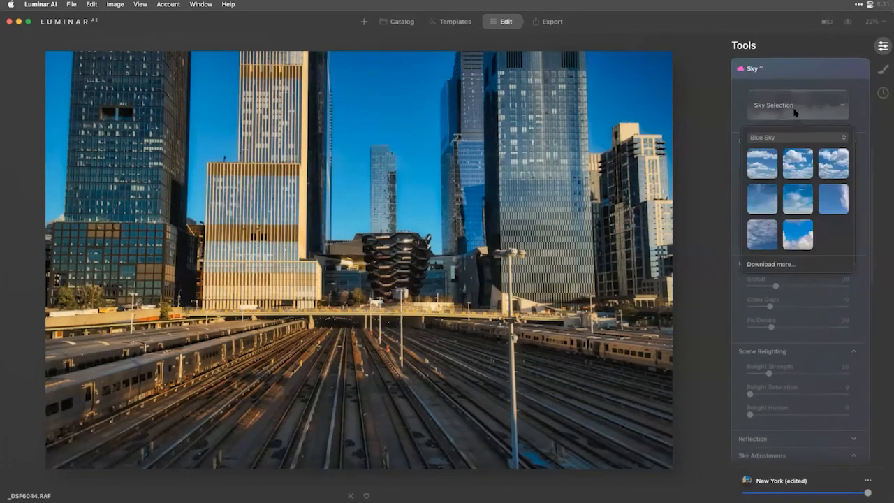
{"action": "left_click", "coordinate": [767, 163]}
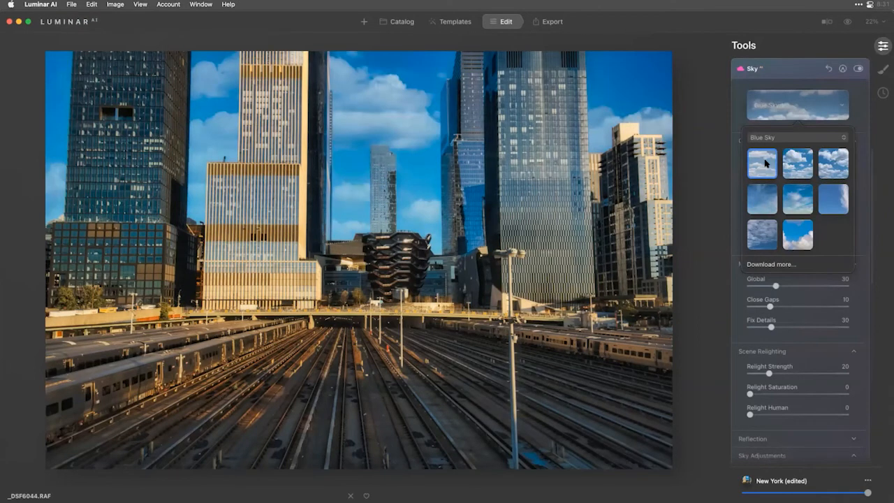
{"action": "left_click", "coordinate": [742, 189]}
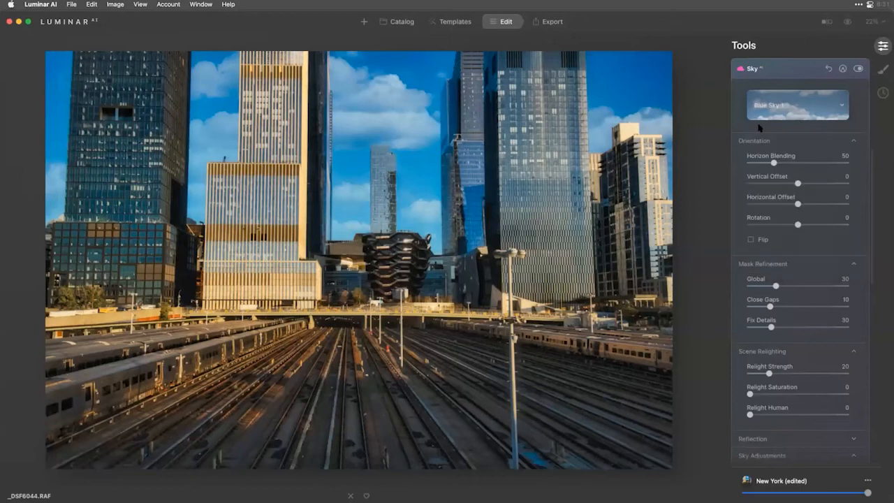
Try raising the Highlights in the Light tool to 18, and reset that slider to its default.
{"action": "scroll", "coordinate": [776, 133], "scroll_direction": "up", "scroll_amount": 5}
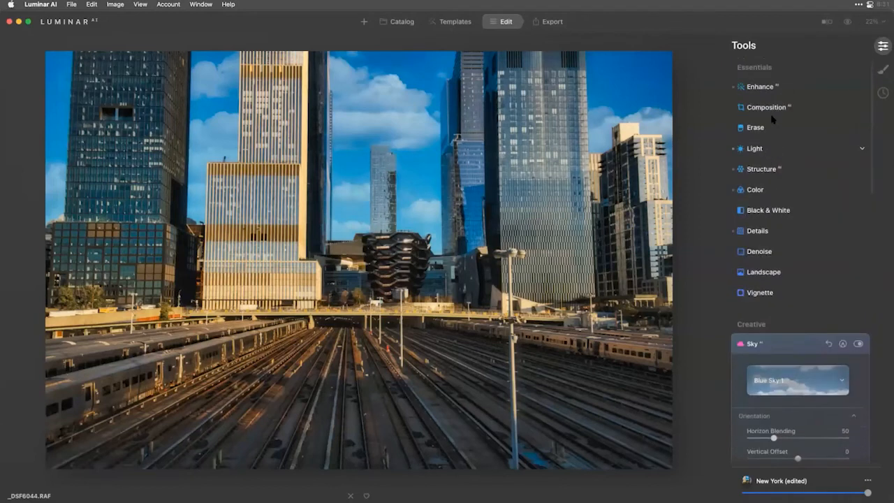
{"action": "left_click", "coordinate": [756, 149]}
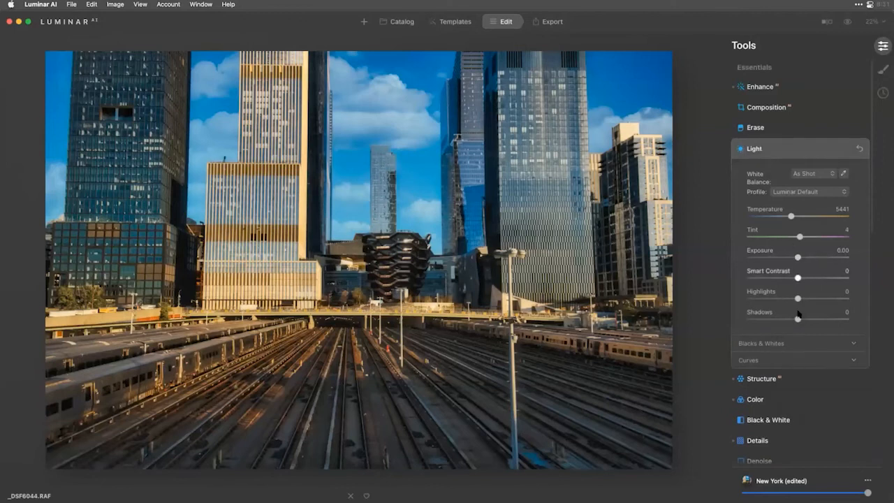
{"action": "left_click_drag", "start_coordinate": [798, 300], "coordinate": [880, 296]}
{"action": "mouse_move", "coordinate": [796, 307]}
{"action": "left_mouse_down"}
{"action": "mouse_move", "coordinate": [766, 310]}
{"action": "mouse_move", "coordinate": [808, 309]}
{"action": "left_mouse_up"}
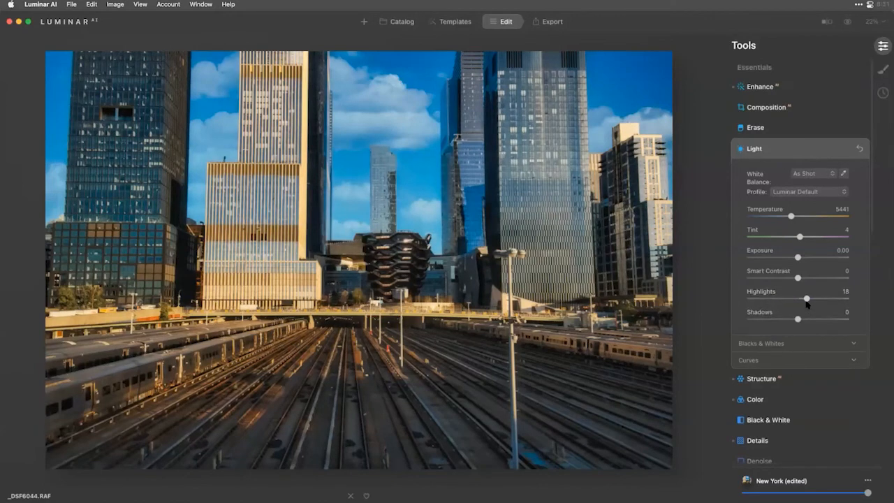
{"action": "double_click", "coordinate": [807, 299]}
{"action": "left_click", "coordinate": [767, 150]}
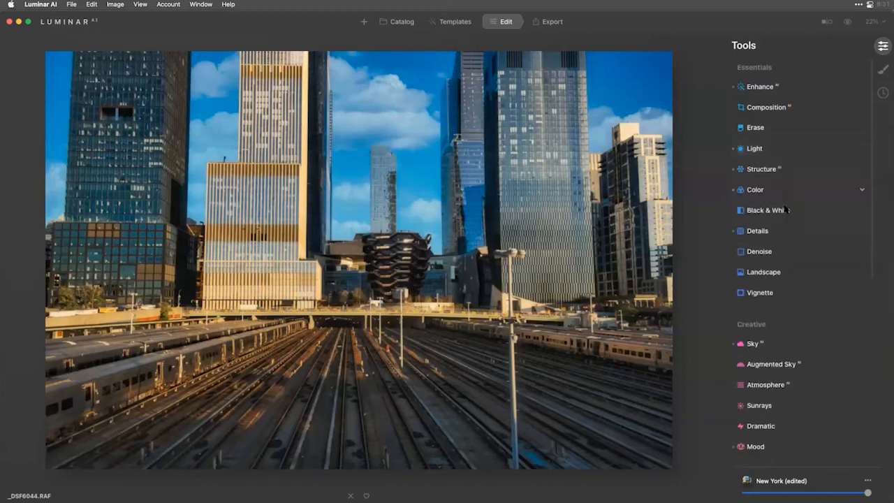
Refine the replacement sky's mask with Fix Details 77 and Global 27.
{"action": "left_click", "coordinate": [784, 343]}
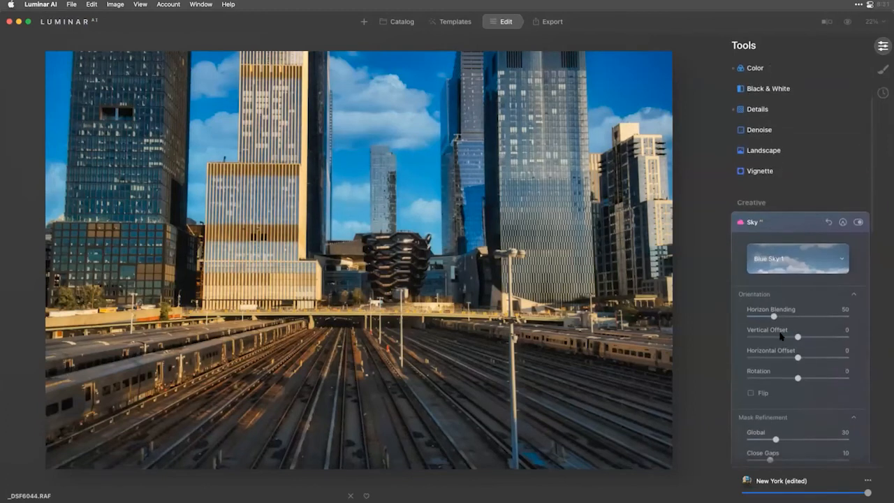
{"action": "left_click_drag", "start_coordinate": [788, 326], "coordinate": [825, 328]}
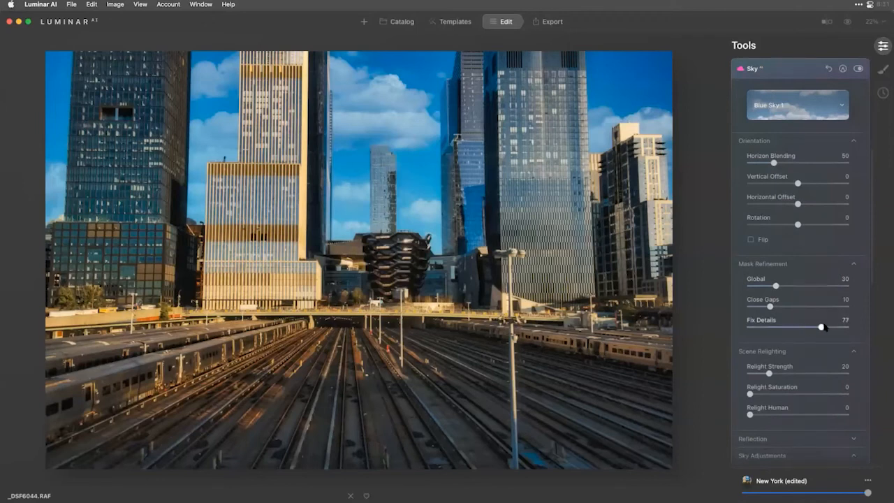
{"action": "left_click_drag", "start_coordinate": [776, 286], "coordinate": [773, 287]}
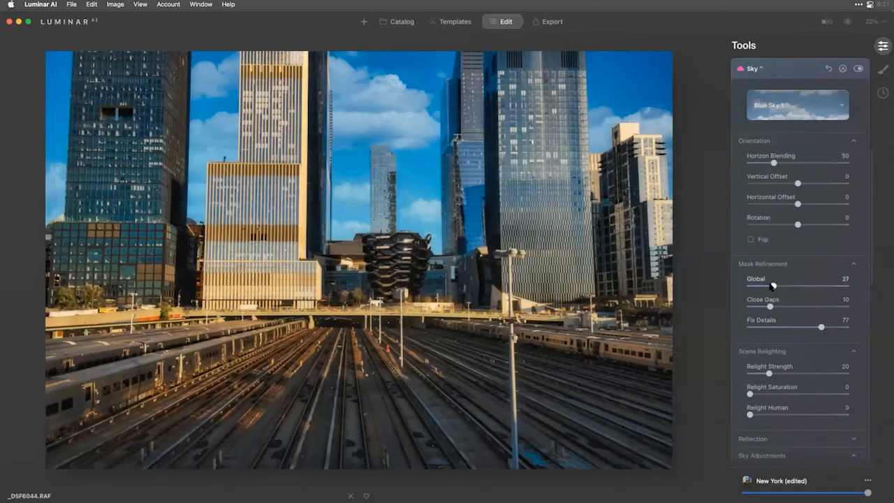
Switch the replacement sky to Blue Sky 5, set the mask's Global refinement to 34, and adjust the Relight Strength.
{"action": "left_click", "coordinate": [773, 113]}
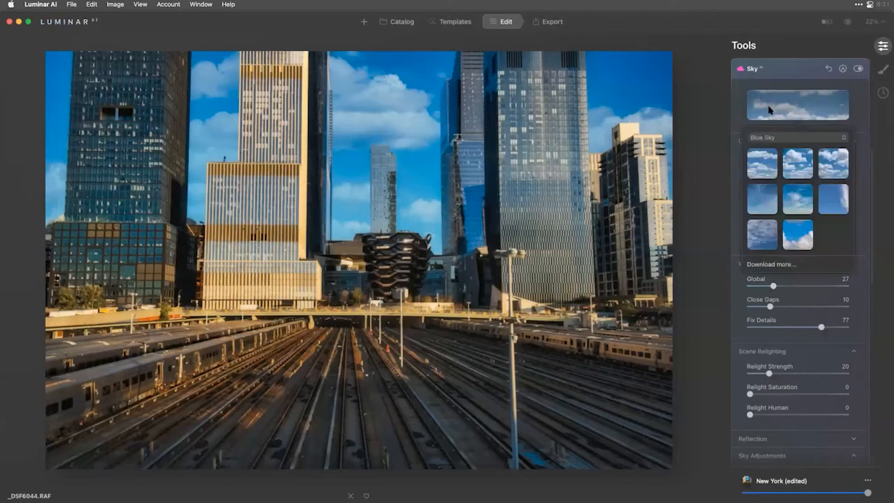
{"action": "left_click", "coordinate": [795, 202]}
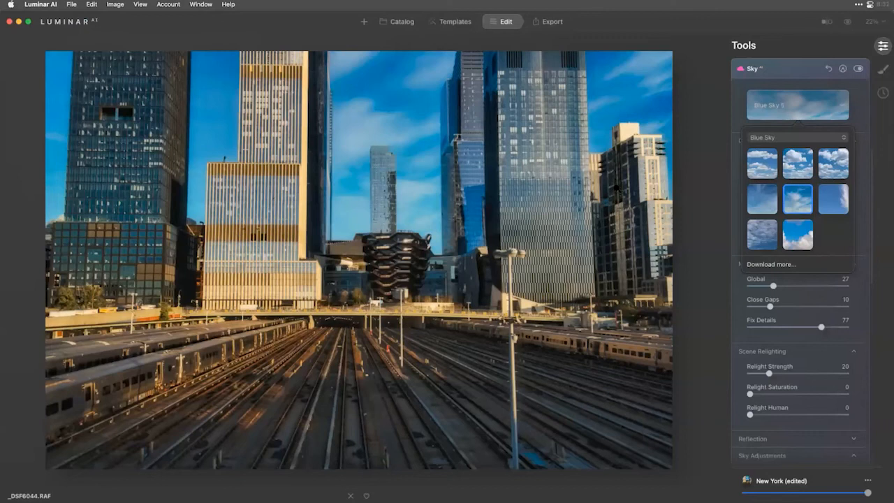
{"action": "left_click_drag", "start_coordinate": [774, 285], "coordinate": [780, 285]}
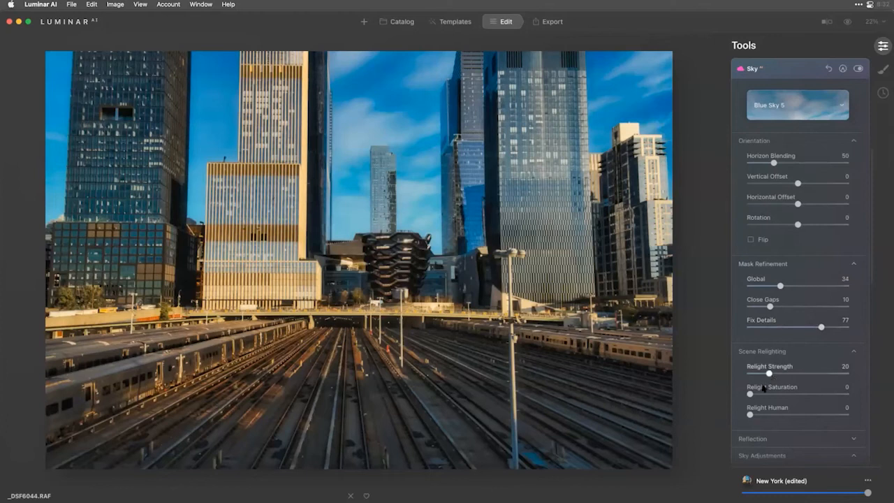
{"action": "mouse_move", "coordinate": [769, 374]}
{"action": "left_mouse_down"}
{"action": "mouse_move", "coordinate": [716, 375]}
{"action": "mouse_move", "coordinate": [819, 378]}
{"action": "mouse_move", "coordinate": [771, 379]}
{"action": "left_mouse_up"}
Open the catalog photo of the woman lying on the bed between her two children.
{"action": "left_click", "coordinate": [399, 22]}
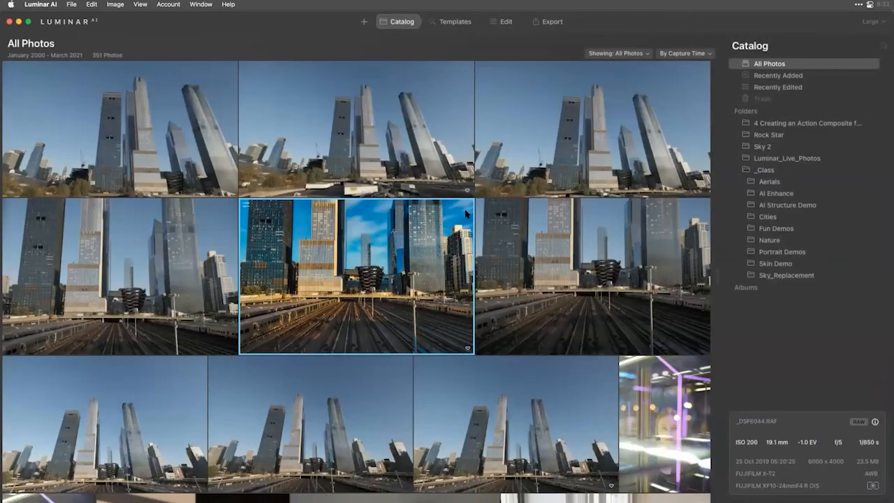
{"action": "scroll", "coordinate": [465, 214], "scroll_direction": "down", "scroll_amount": 5}
{"action": "scroll", "coordinate": [561, 217], "scroll_direction": "down", "scroll_amount": 3}
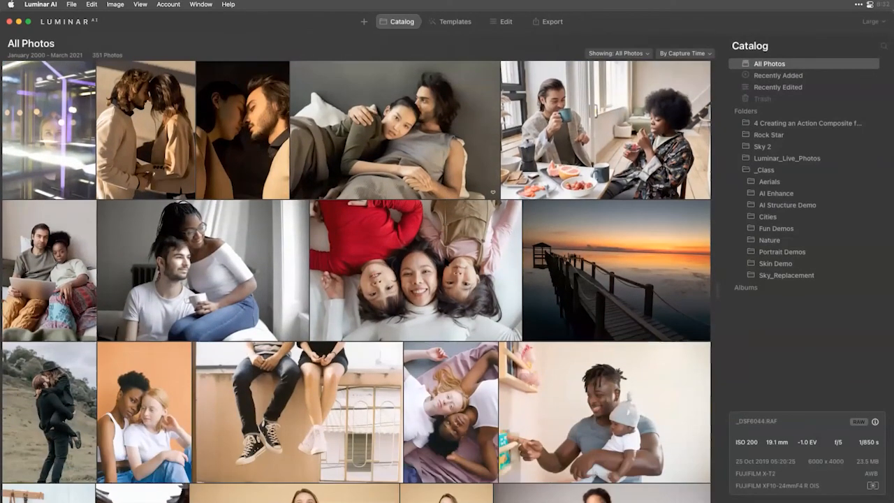
{"action": "scroll", "coordinate": [357, 282], "scroll_direction": "down", "scroll_amount": 1}
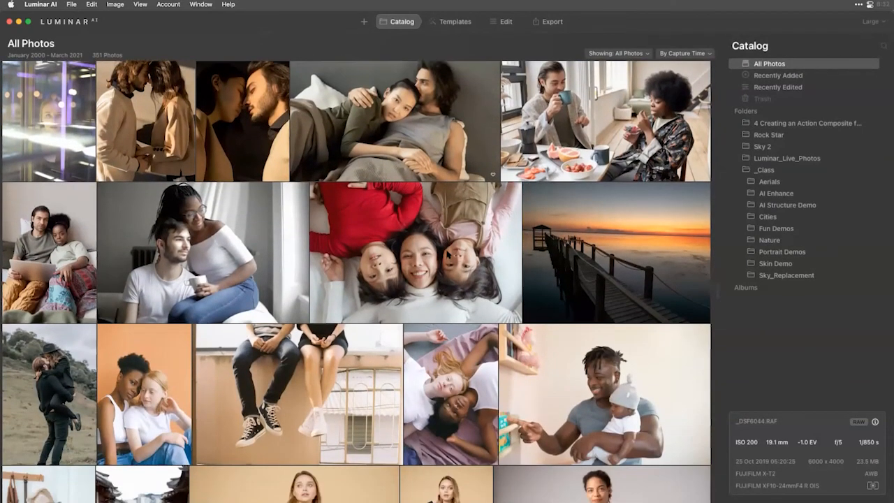
{"action": "double_click", "coordinate": [448, 255]}
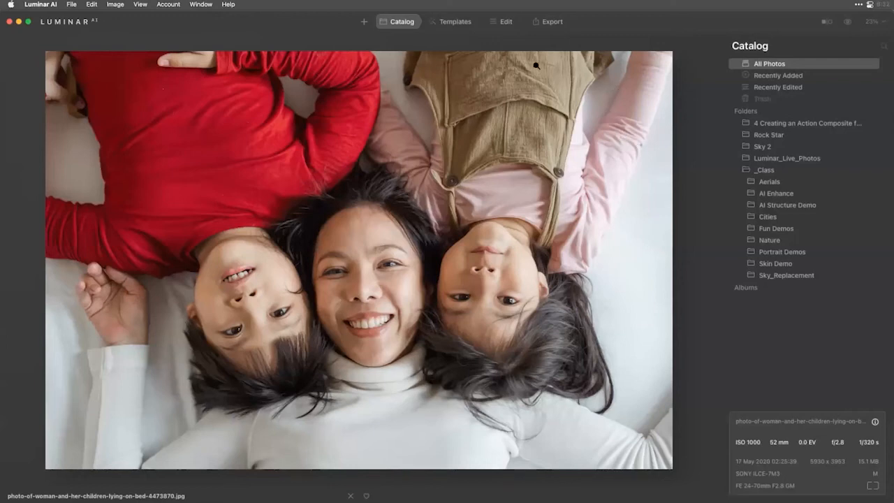
Apply the Flawless template from the Essence collection to the family photo and compare it with the original.
{"action": "left_click", "coordinate": [455, 22]}
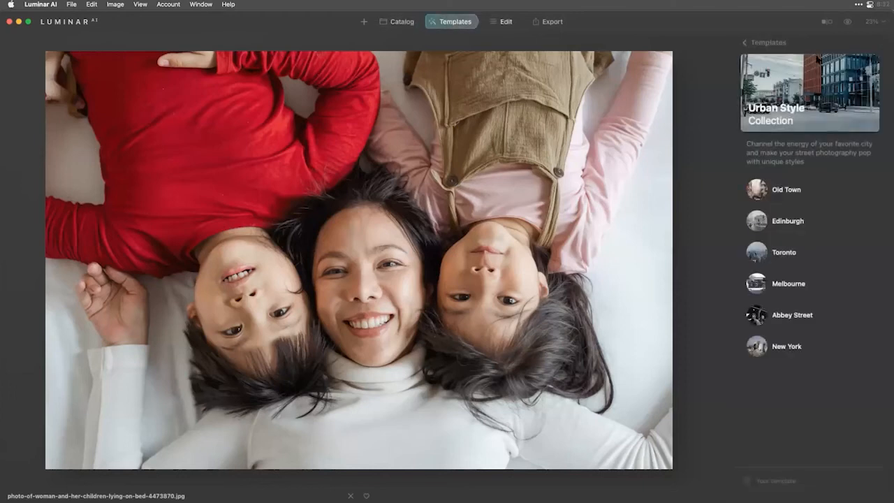
{"action": "left_click", "coordinate": [782, 44]}
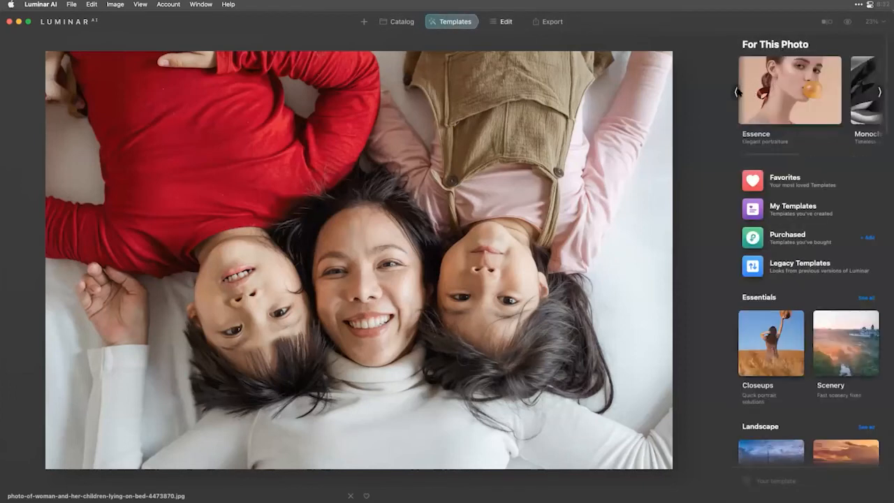
{"action": "left_click", "coordinate": [784, 83]}
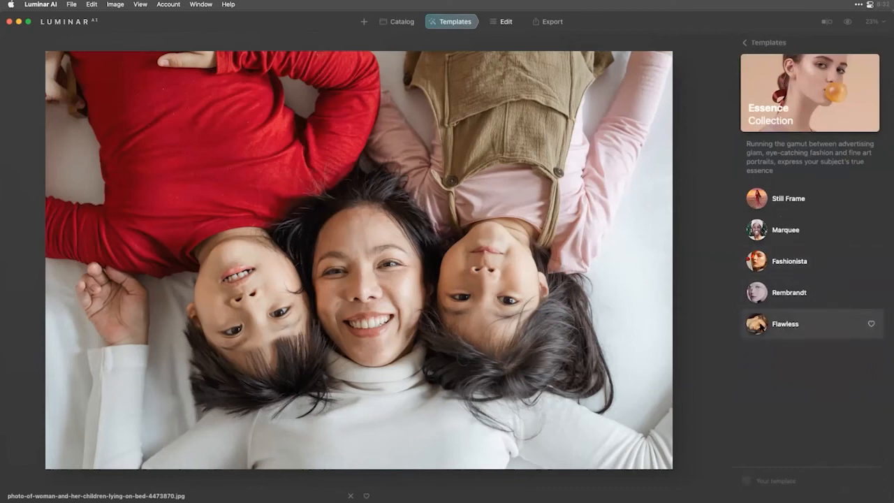
{"action": "left_click", "coordinate": [785, 323]}
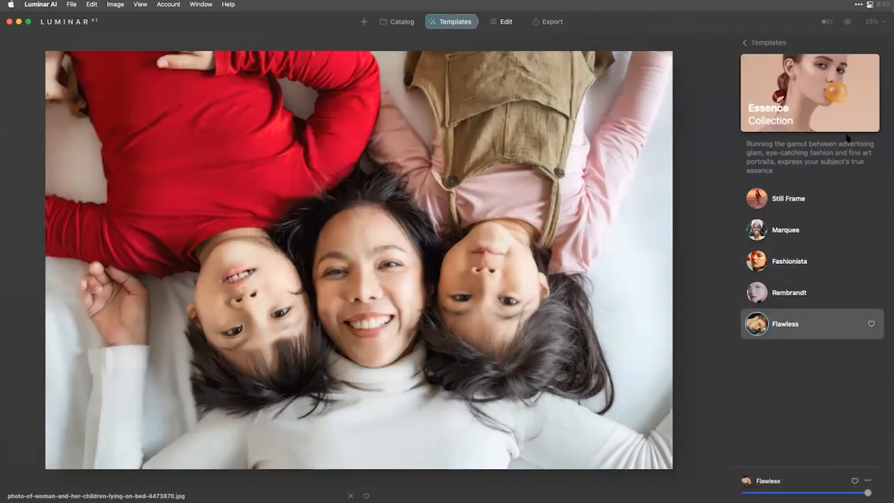
{"action": "left_click", "coordinate": [847, 21]}
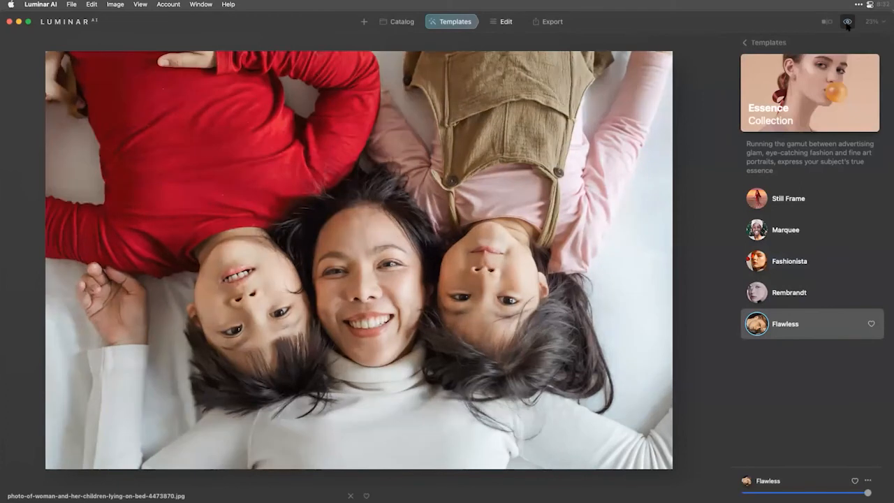
{"action": "left_click", "coordinate": [848, 23]}
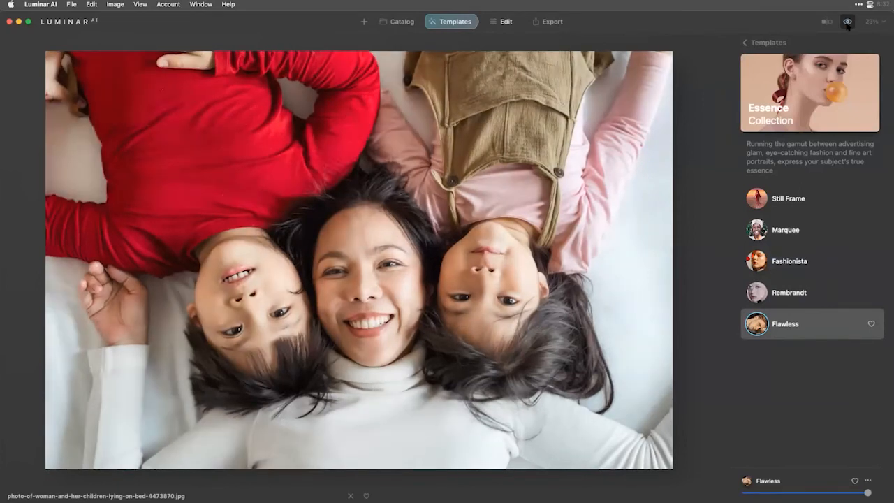
Switch off the template's Body AI adjustment in the family photo's editing tools.
{"action": "left_click", "coordinate": [505, 20]}
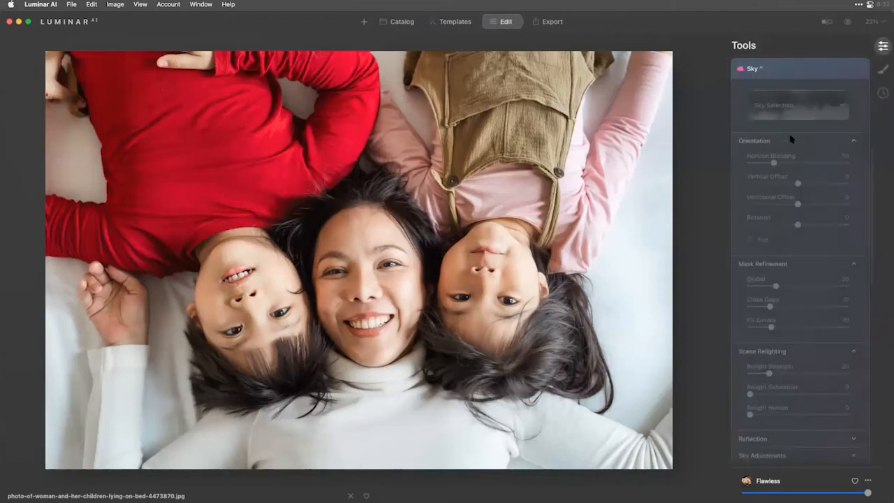
{"action": "scroll", "coordinate": [787, 311], "scroll_direction": "down", "scroll_amount": 1}
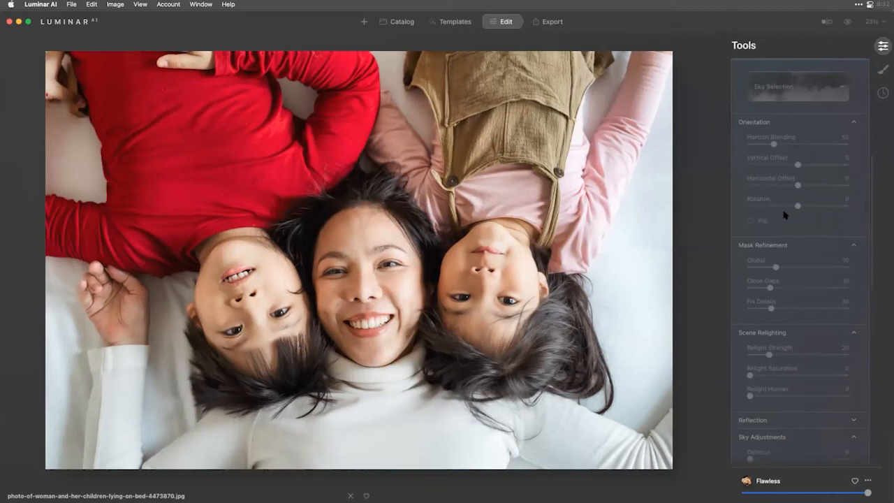
{"action": "scroll", "coordinate": [808, 233], "scroll_direction": "down", "scroll_amount": 10}
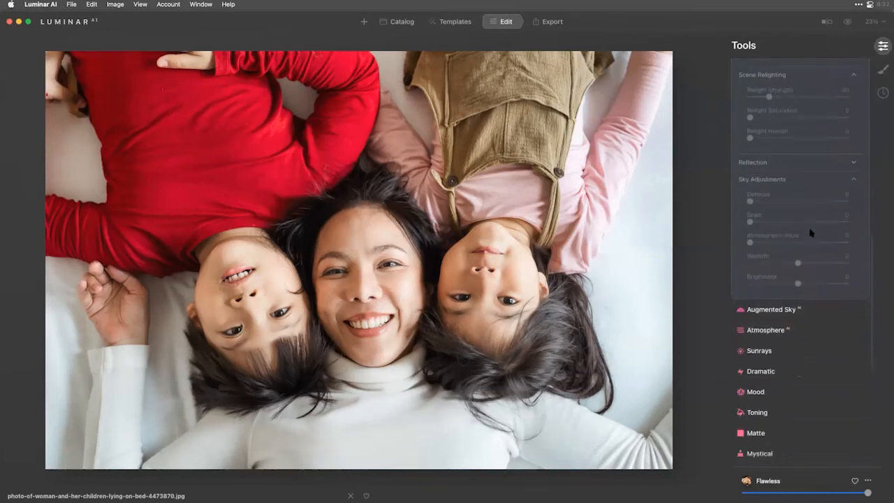
{"action": "scroll", "coordinate": [810, 232], "scroll_direction": "down", "scroll_amount": 8}
{"action": "left_click", "coordinate": [780, 375]}
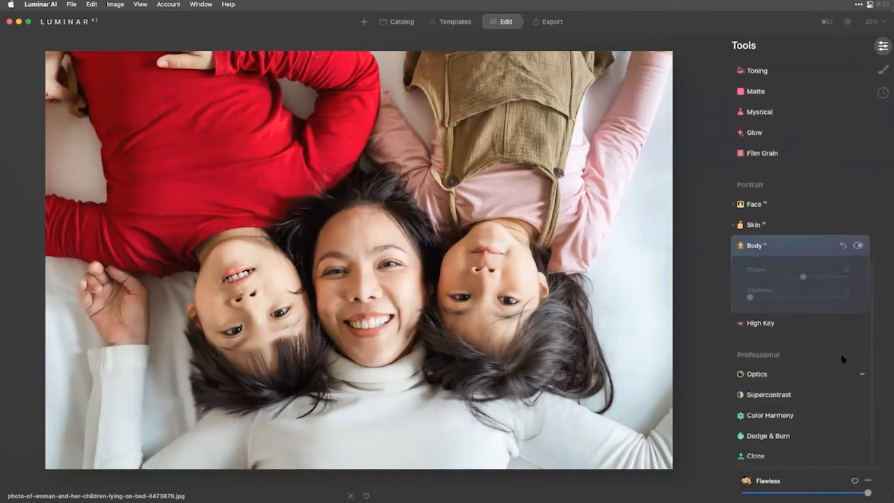
{"action": "left_click", "coordinate": [858, 246]}
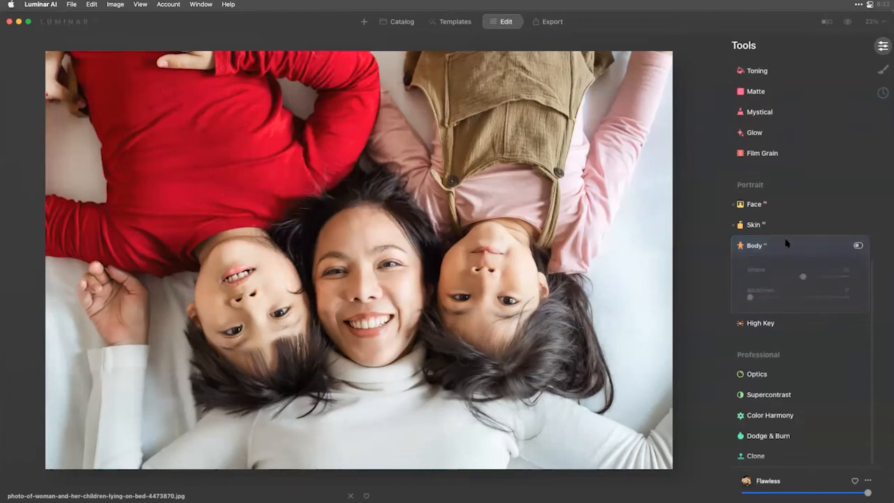
Adjust the mouths in Face AI with Teeth Whitening 59, Lips Darkening 31 and Lips Redness 25.
{"action": "left_click", "coordinate": [781, 205]}
{"action": "left_click", "coordinate": [781, 204]}
{"action": "scroll", "coordinate": [783, 205], "scroll_direction": "down", "scroll_amount": 3}
{"action": "left_click_drag", "start_coordinate": [763, 360], "coordinate": [714, 353]}
{"action": "left_click_drag", "start_coordinate": [795, 351], "coordinate": [781, 339]}
{"action": "left_click", "coordinate": [782, 340]}
{"action": "left_click", "coordinate": [774, 319]}
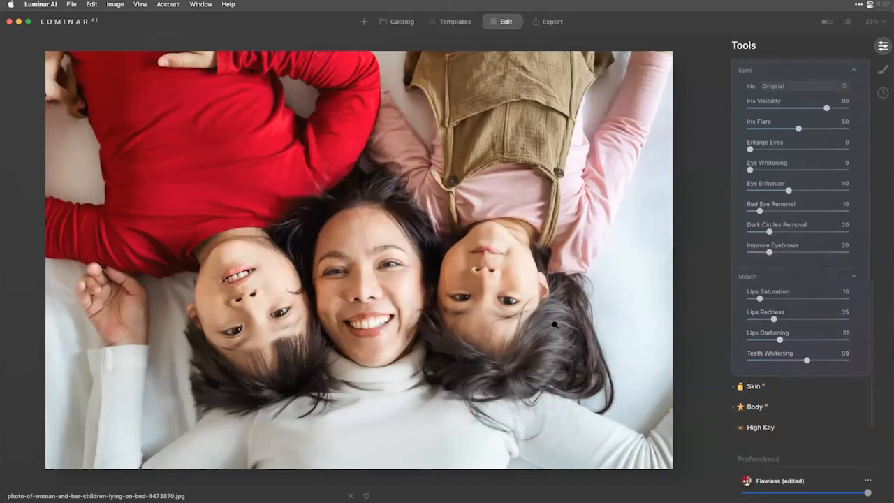
Check the faces at 100% and set the Face AI Eye Enhancer to 58.
{"action": "left_click", "coordinate": [281, 309]}
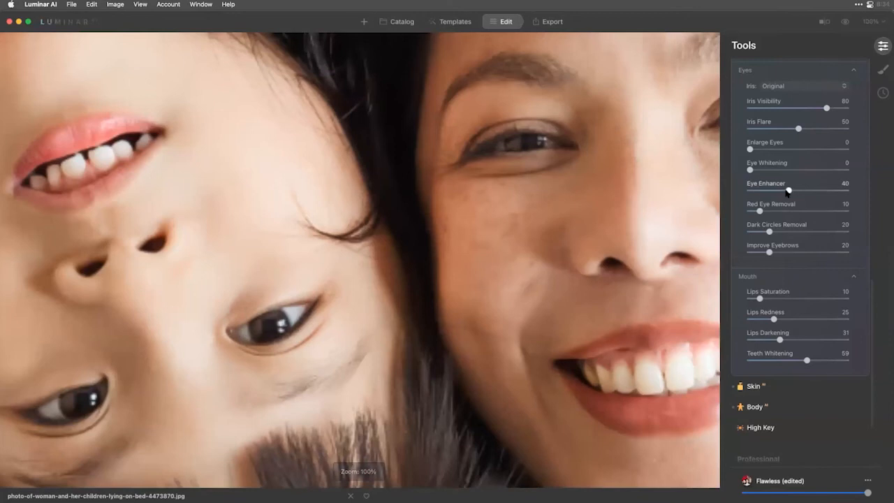
{"action": "scroll", "coordinate": [787, 168], "scroll_direction": "up", "scroll_amount": 2}
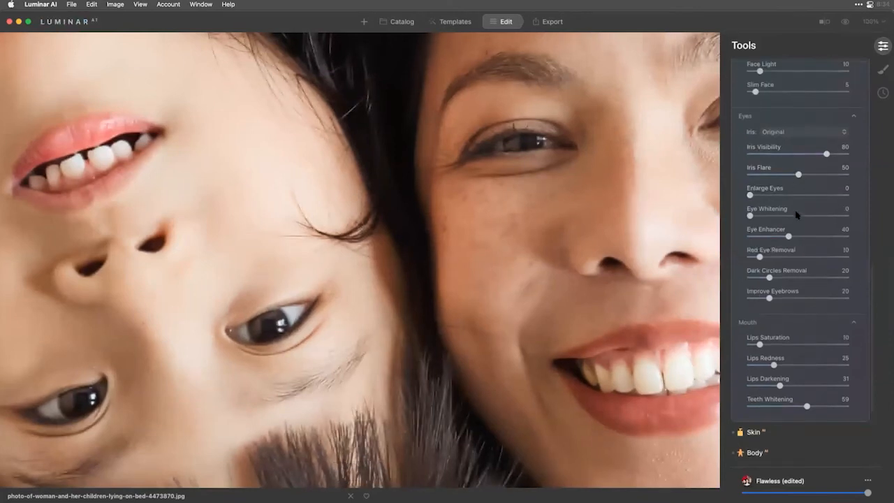
{"action": "left_click_drag", "start_coordinate": [787, 236], "coordinate": [806, 234]}
Change the iris color to Brown in Face AI, comparing it with the Original iris before settling on Brown.
{"action": "left_click", "coordinate": [781, 132]}
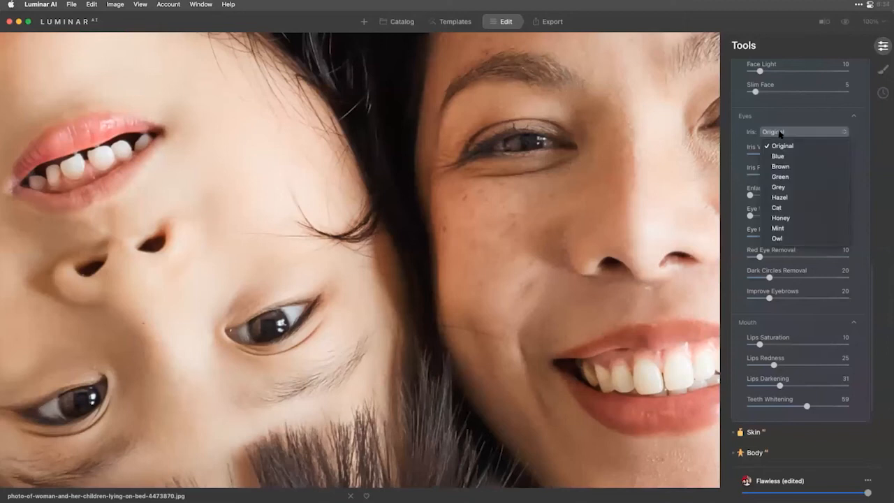
{"action": "left_click", "coordinate": [781, 167]}
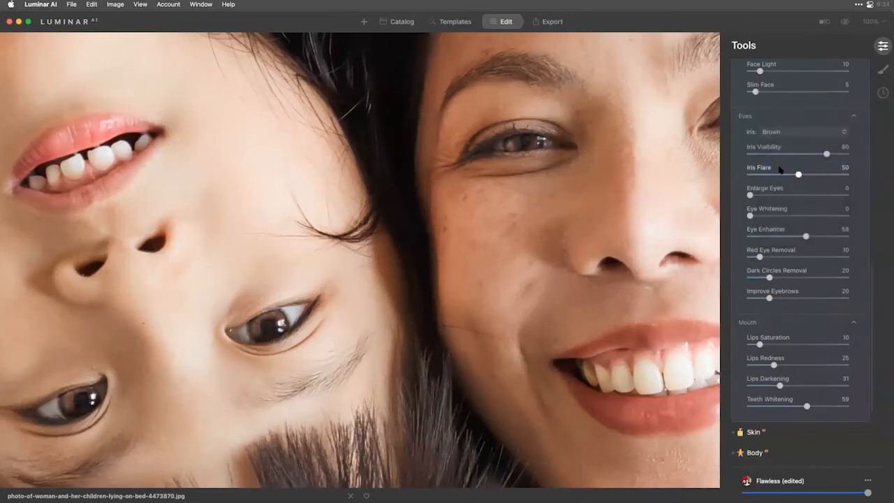
{"action": "left_click", "coordinate": [783, 132]}
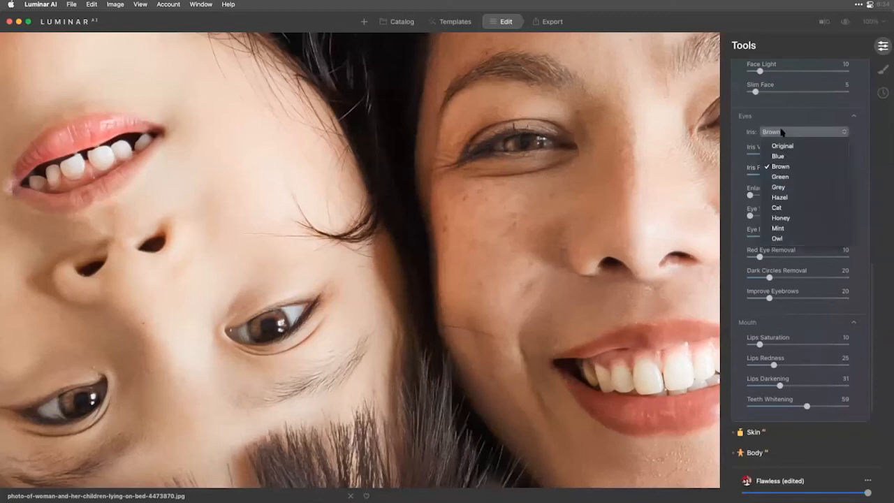
{"action": "left_click", "coordinate": [783, 145]}
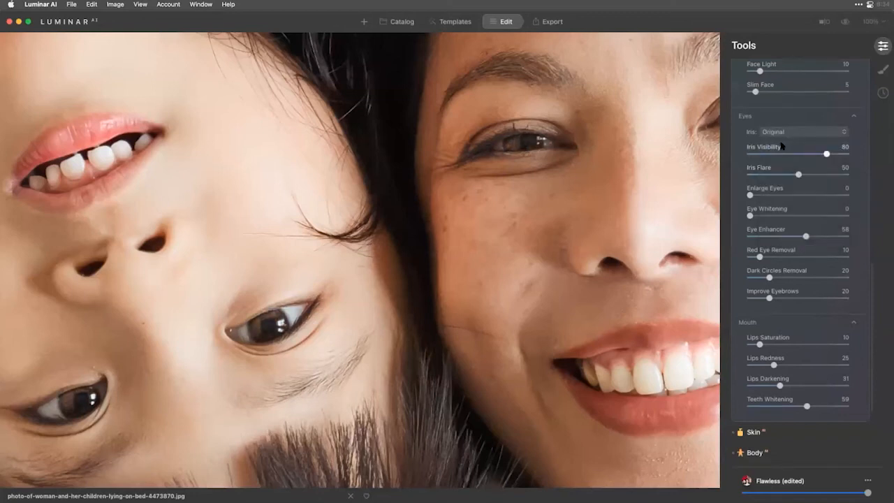
{"action": "left_click", "coordinate": [781, 133]}
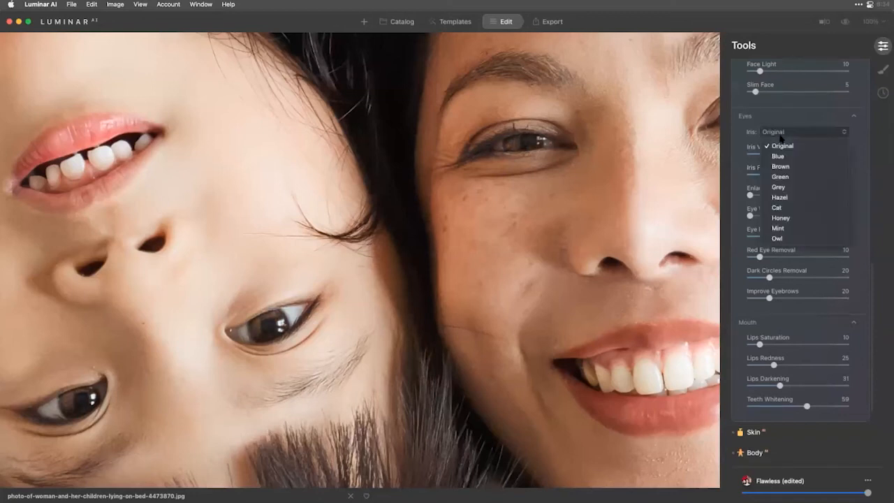
{"action": "left_click", "coordinate": [780, 166]}
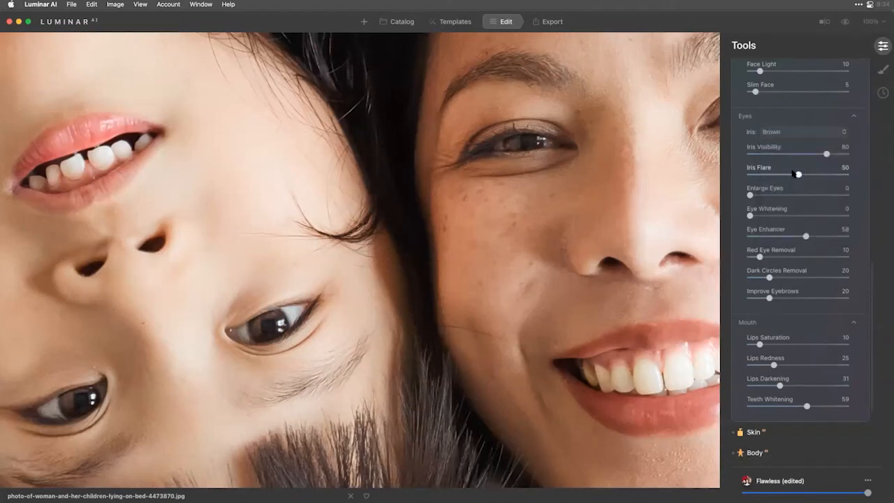
Set Iris Visibility to 36, Iris Flare to 100, Eye Whitening to 29, Dark Circles Removal to 51 and Improve Eyebrows to 52.
{"action": "left_click_drag", "start_coordinate": [826, 154], "coordinate": [855, 171]}
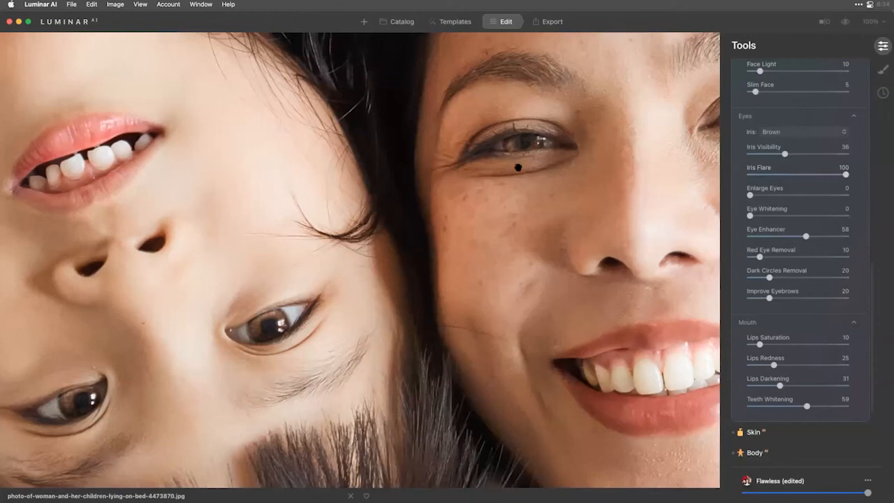
{"action": "left_click_drag", "start_coordinate": [801, 178], "coordinate": [858, 174]}
{"action": "left_click_drag", "start_coordinate": [782, 278], "coordinate": [800, 299]}
{"action": "left_click", "coordinate": [777, 215]}
{"action": "scroll", "coordinate": [834, 149], "scroll_direction": "up", "scroll_amount": 2}
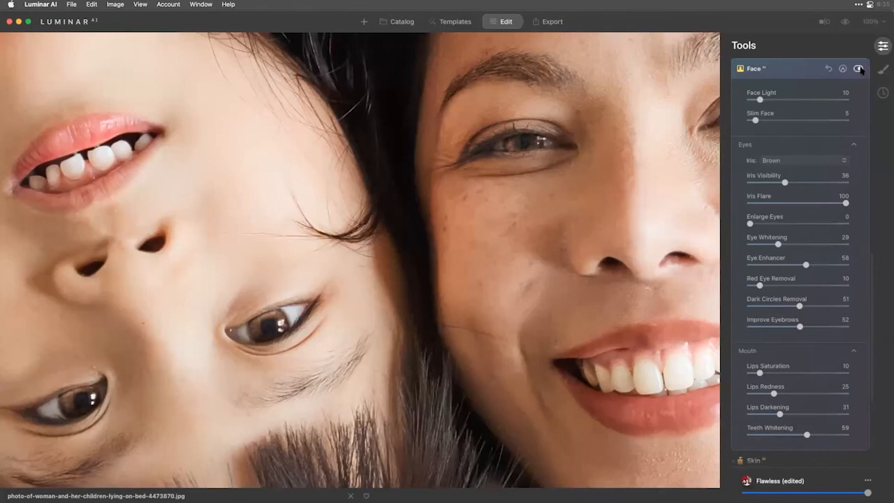
Compare the faces with and without the Face AI adjustments, leaving the tool enabled.
{"action": "left_click", "coordinate": [859, 69]}
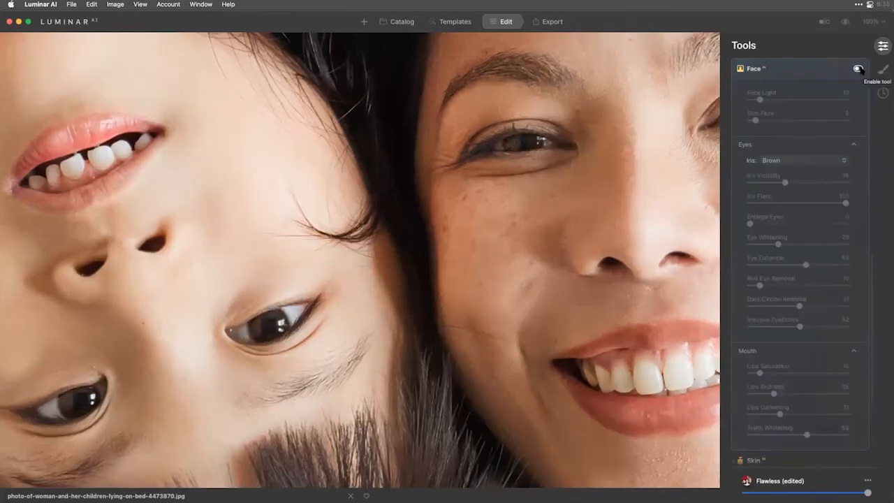
{"action": "left_click", "coordinate": [860, 68]}
{"action": "left_click", "coordinate": [860, 69]}
{"action": "left_click", "coordinate": [859, 68]}
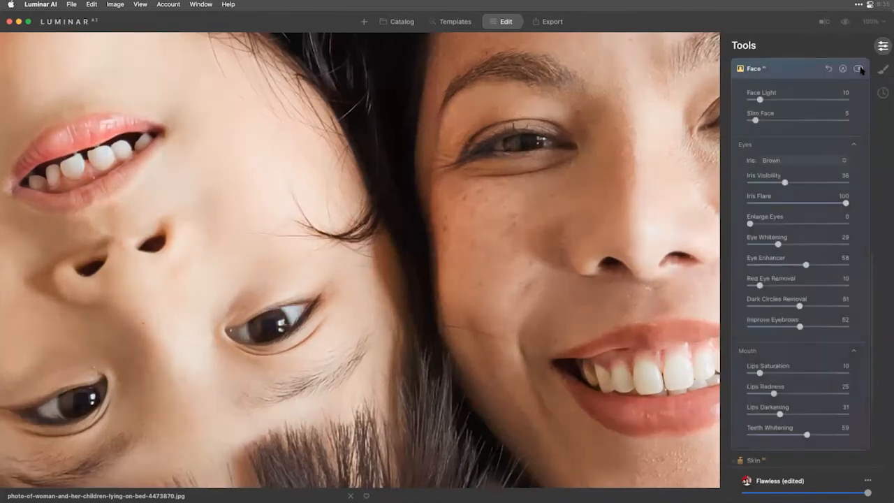
{"action": "left_click", "coordinate": [860, 69]}
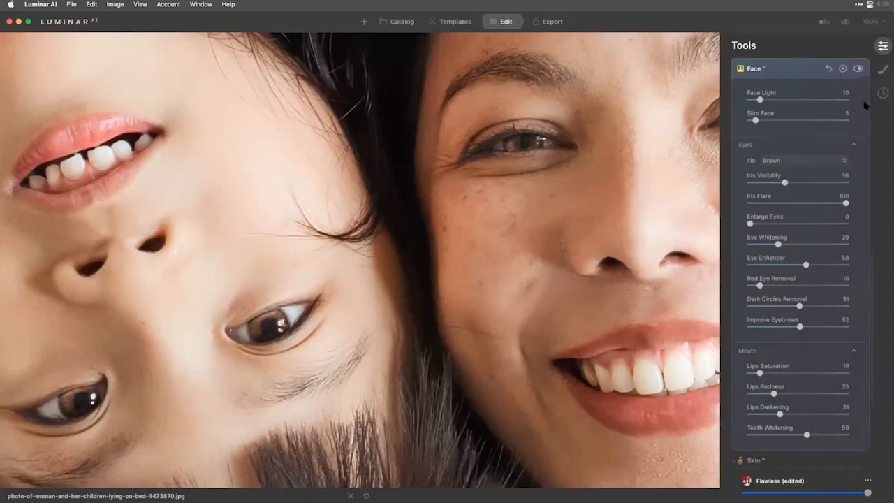
Collapse the Eyes and Mouth settings and raise Face Light slightly in Face AI.
{"action": "left_click", "coordinate": [801, 146]}
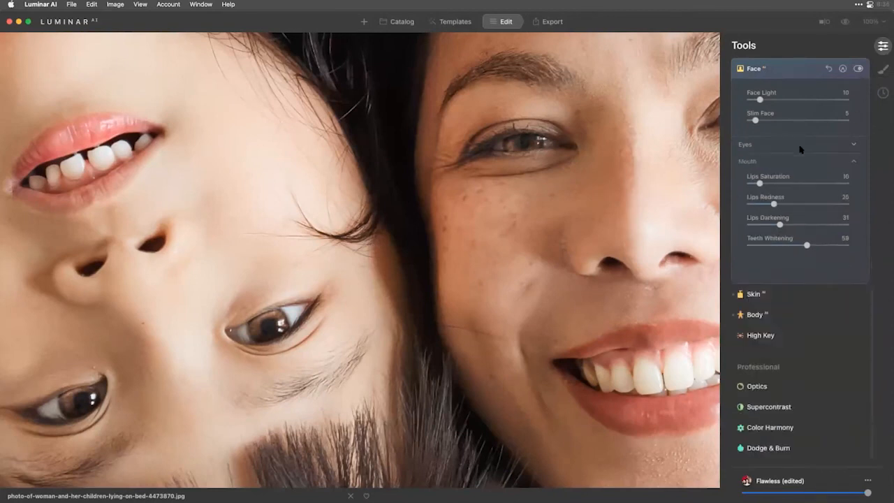
{"action": "left_click", "coordinate": [789, 175]}
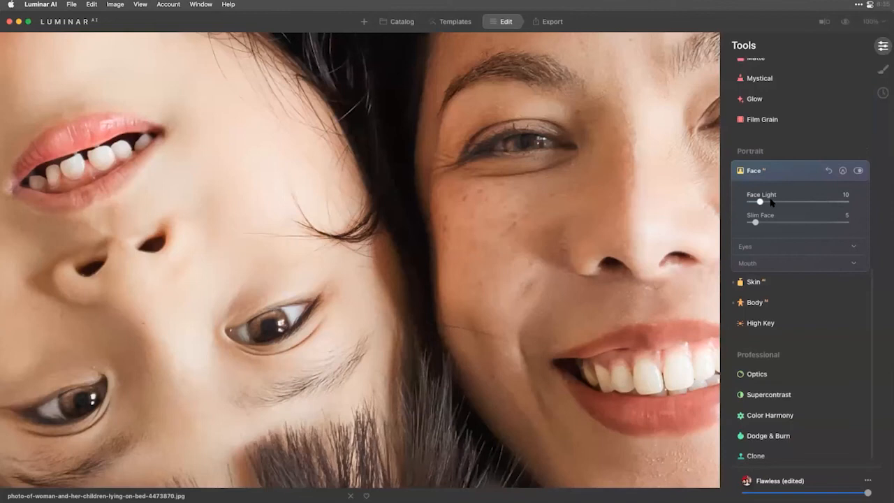
{"action": "left_click_drag", "start_coordinate": [760, 202], "coordinate": [767, 202]}
Switch off Skin Defects Removal in Skin AI and adjust the skin's Shine Removal and Amount while viewing the whole photo.
{"action": "left_click", "coordinate": [781, 283]}
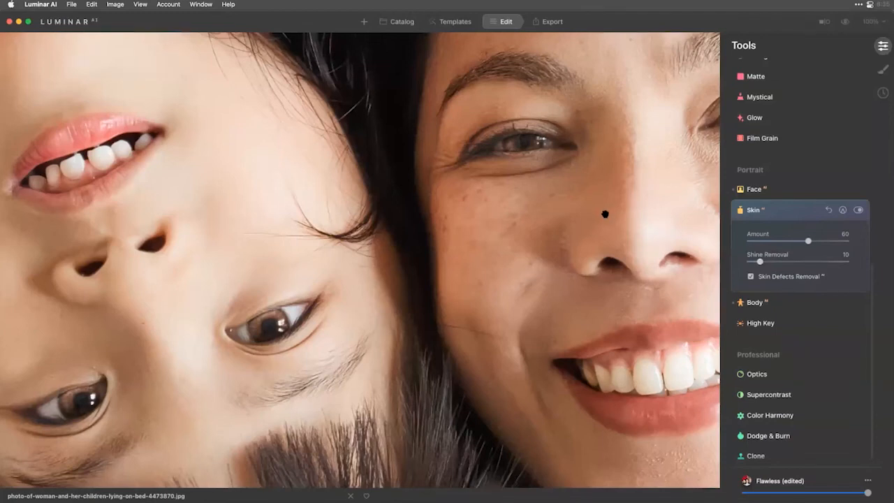
{"action": "key", "text": "super+0"}
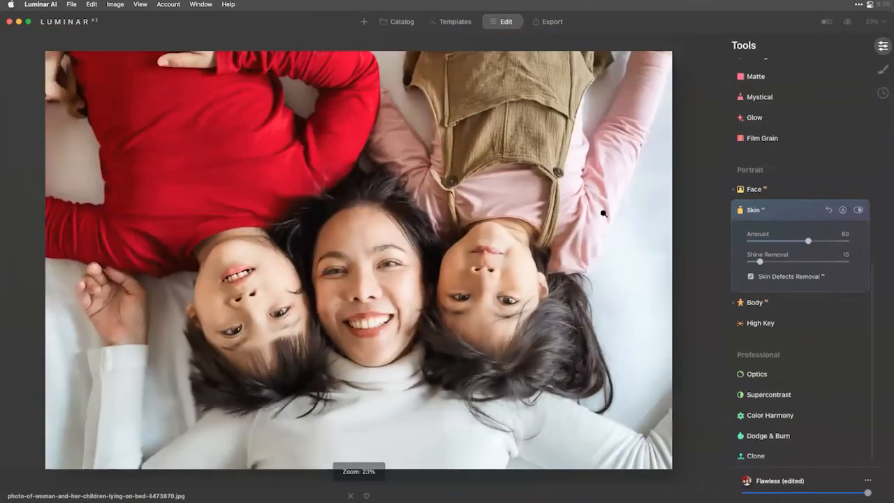
{"action": "left_click", "coordinate": [771, 276]}
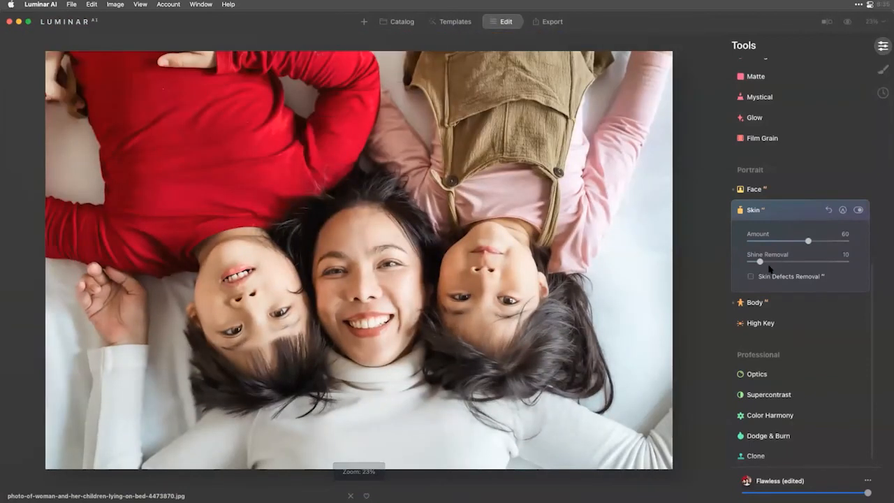
{"action": "left_click_drag", "start_coordinate": [770, 262], "coordinate": [798, 240]}
Darken and soften the family photo with Light settings of Exposure -0.95 and Smart Contrast -44.
{"action": "scroll", "coordinate": [784, 166], "scroll_direction": "up", "scroll_amount": 10}
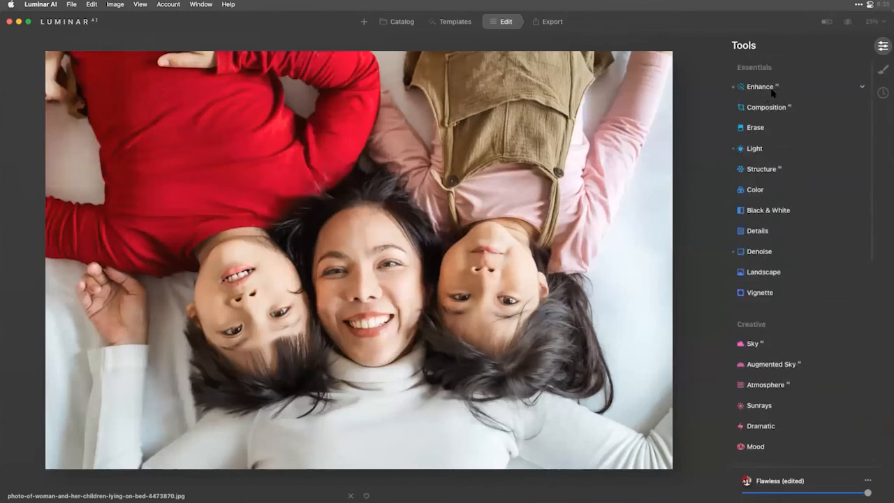
{"action": "left_click", "coordinate": [773, 90]}
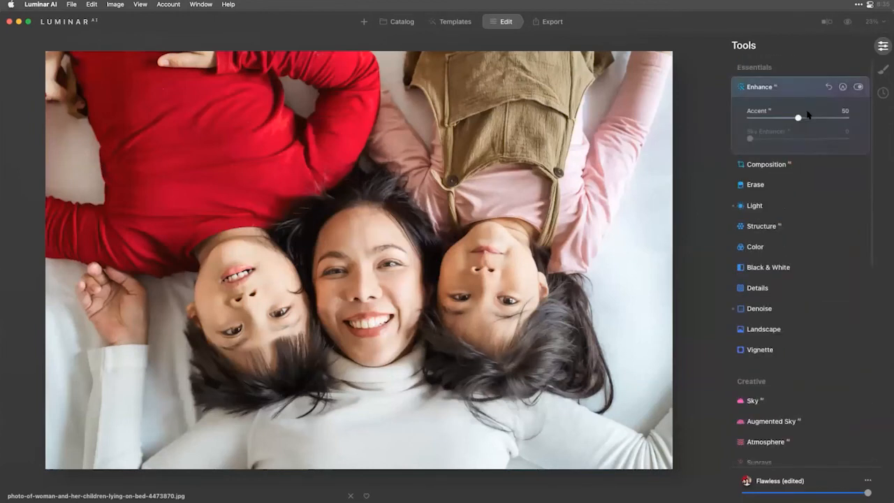
{"action": "left_click", "coordinate": [761, 207]}
{"action": "left_click_drag", "start_coordinate": [799, 235], "coordinate": [776, 263]}
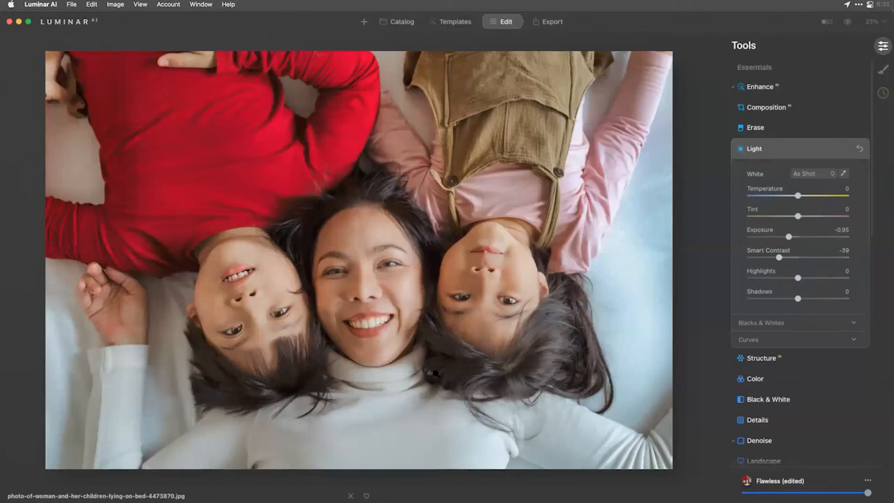
{"action": "double_click", "coordinate": [780, 258]}
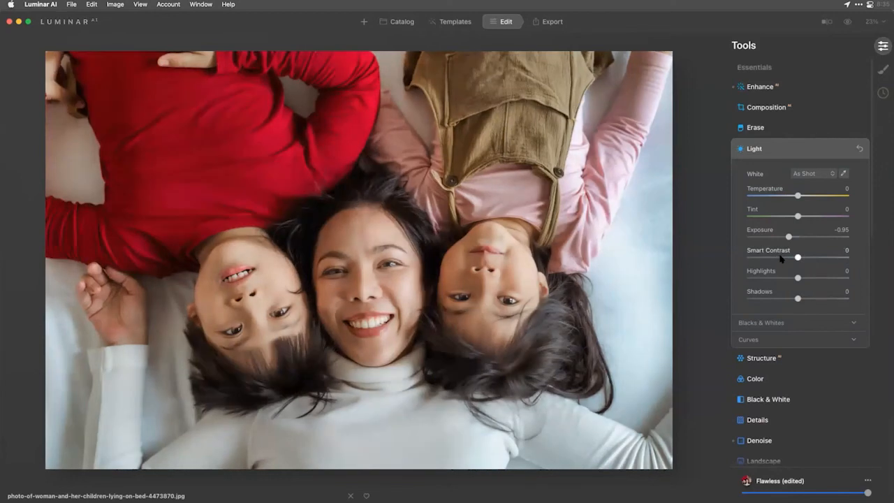
{"action": "left_click_drag", "start_coordinate": [790, 259], "coordinate": [775, 258]}
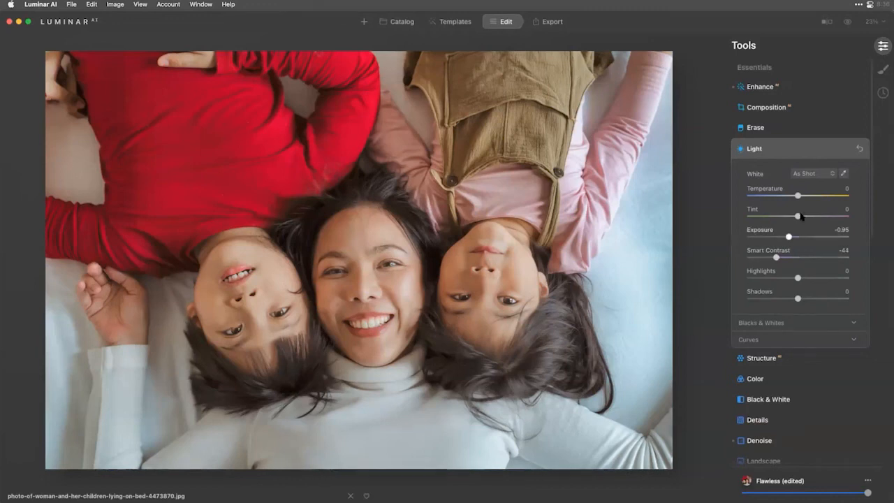
Set the Enhance AI Accent to 56 and the Structure AI Amount to 58.
{"action": "left_click", "coordinate": [769, 93]}
{"action": "mouse_move", "coordinate": [797, 119]}
{"action": "left_mouse_down"}
{"action": "mouse_move", "coordinate": [818, 119]}
{"action": "mouse_move", "coordinate": [805, 118]}
{"action": "left_mouse_up"}
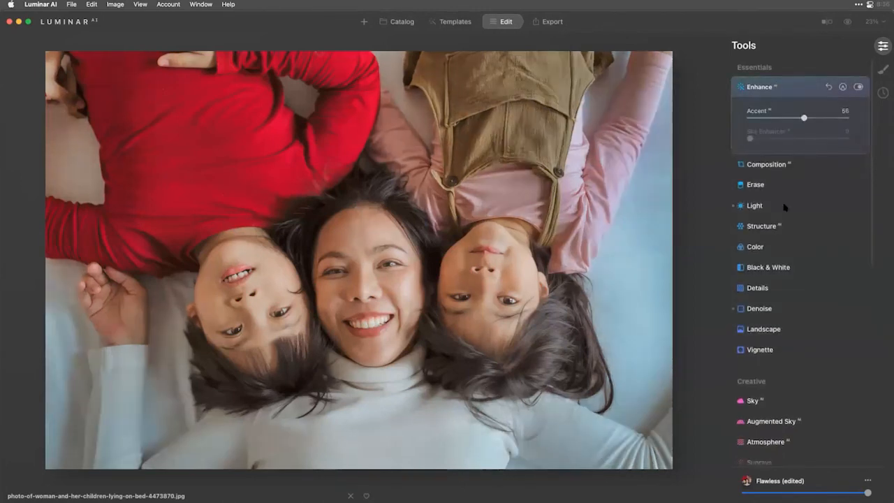
{"action": "left_click", "coordinate": [771, 228]}
{"action": "left_click_drag", "start_coordinate": [800, 202], "coordinate": [830, 201]}
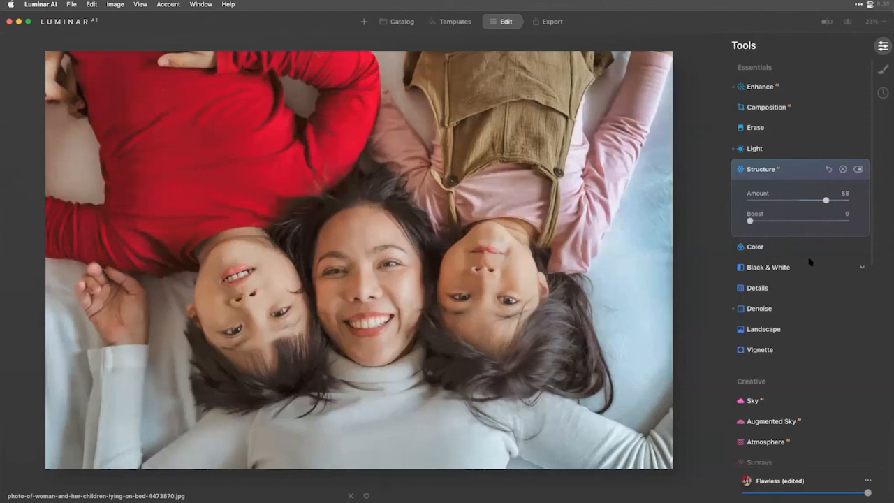
Set Remove Color Cast to 15 in the Color tool.
{"action": "left_click", "coordinate": [785, 250]}
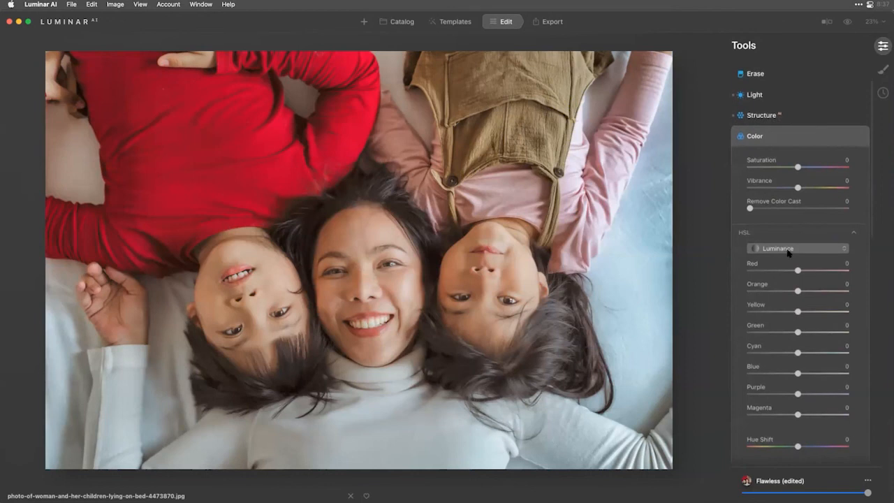
{"action": "left_click", "coordinate": [767, 231]}
{"action": "mouse_move", "coordinate": [750, 208]}
{"action": "left_mouse_down"}
{"action": "mouse_move", "coordinate": [814, 209]}
{"action": "mouse_move", "coordinate": [723, 211]}
{"action": "mouse_move", "coordinate": [846, 210]}
{"action": "mouse_move", "coordinate": [764, 211]}
{"action": "left_mouse_up"}
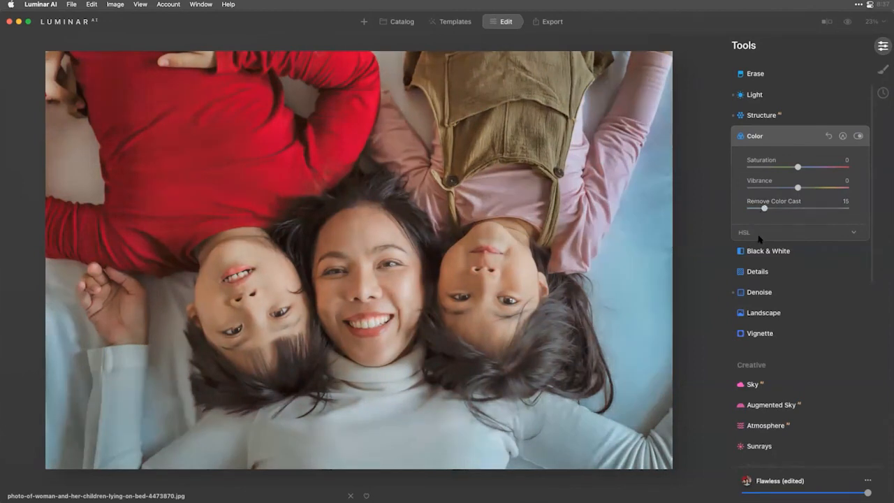
Adjust the HSL Saturation of individual colors to Cyan -43, Blue -66, Orange 8 and Red 14.
{"action": "left_click", "coordinate": [759, 232]}
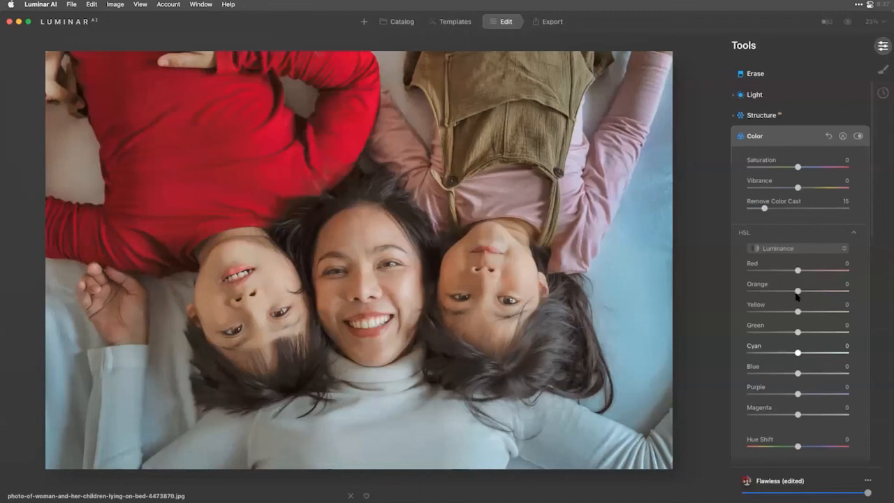
{"action": "left_click", "coordinate": [787, 248]}
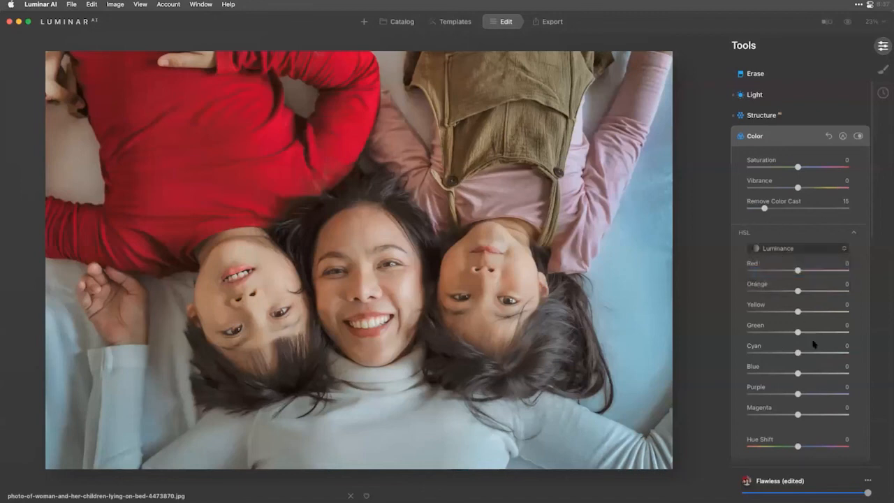
{"action": "left_click_drag", "start_coordinate": [798, 352], "coordinate": [767, 376]}
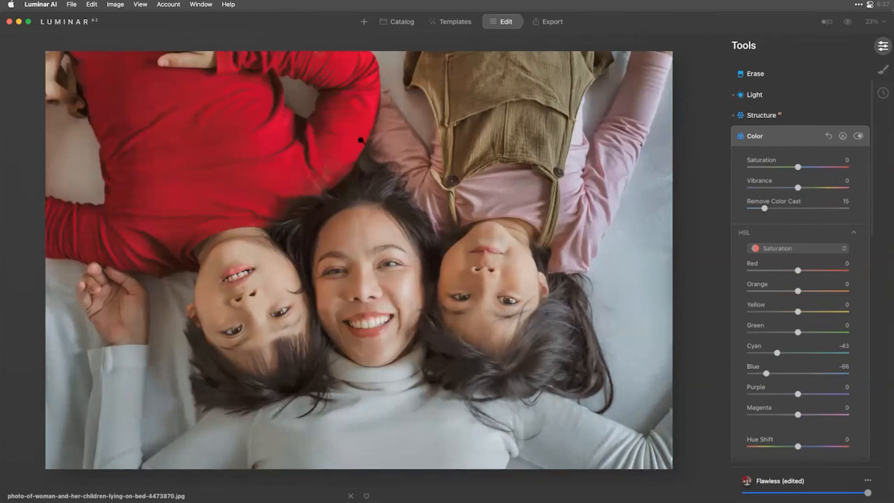
{"action": "left_click_drag", "start_coordinate": [798, 290], "coordinate": [805, 270]}
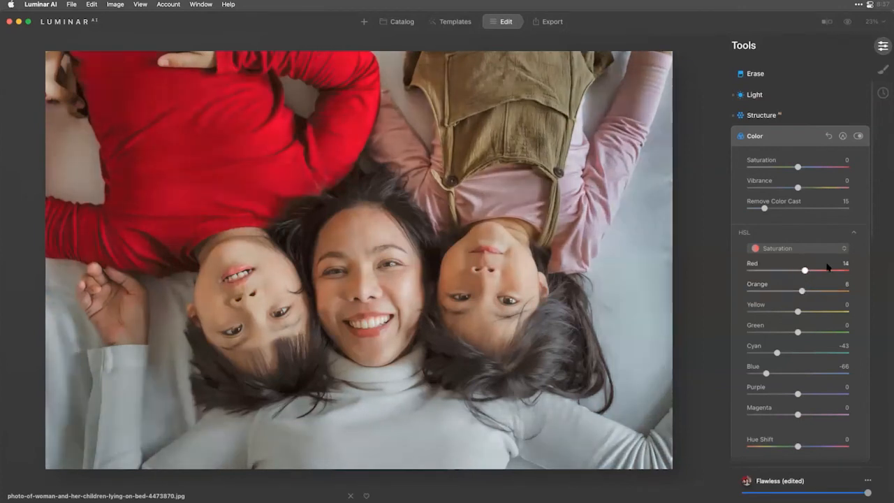
Compare the family photo with and without the Color adjustments, leaving the tool enabled.
{"action": "left_click", "coordinate": [858, 136]}
{"action": "left_click", "coordinate": [859, 136]}
{"action": "left_click", "coordinate": [859, 136]}
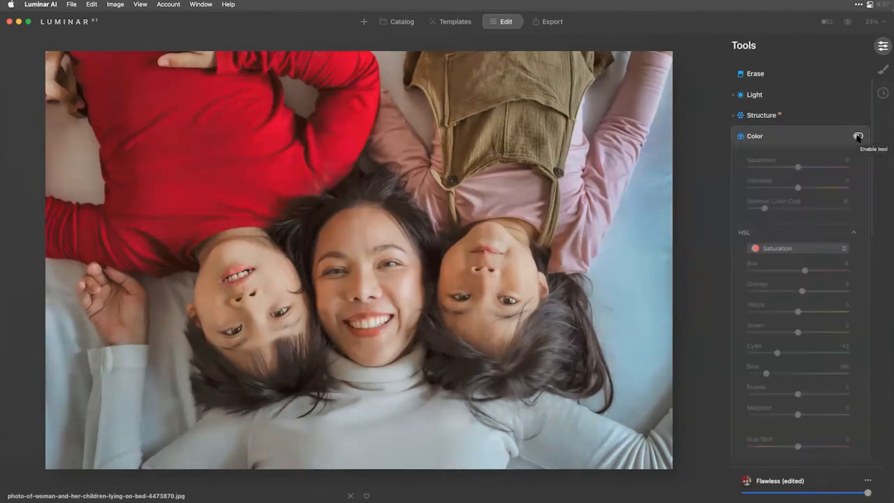
{"action": "left_click", "coordinate": [858, 136]}
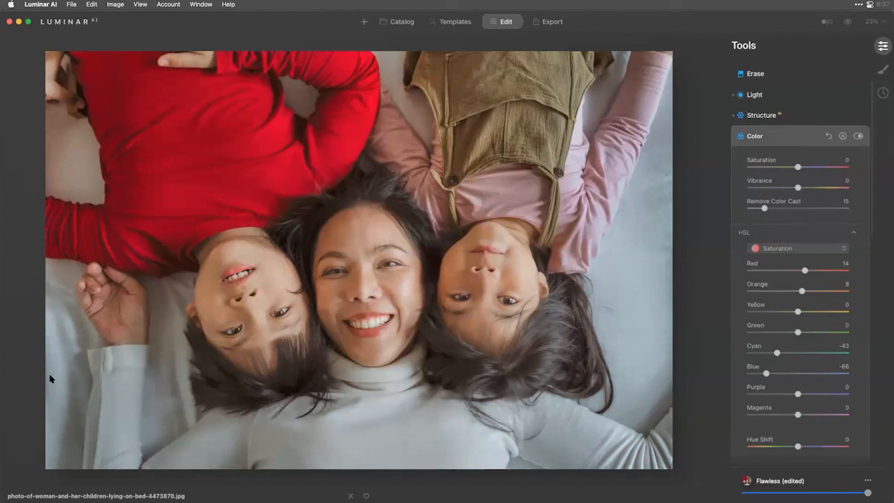
Set Golden Hour to 61 in the Landscape tool.
{"action": "left_click", "coordinate": [772, 138]}
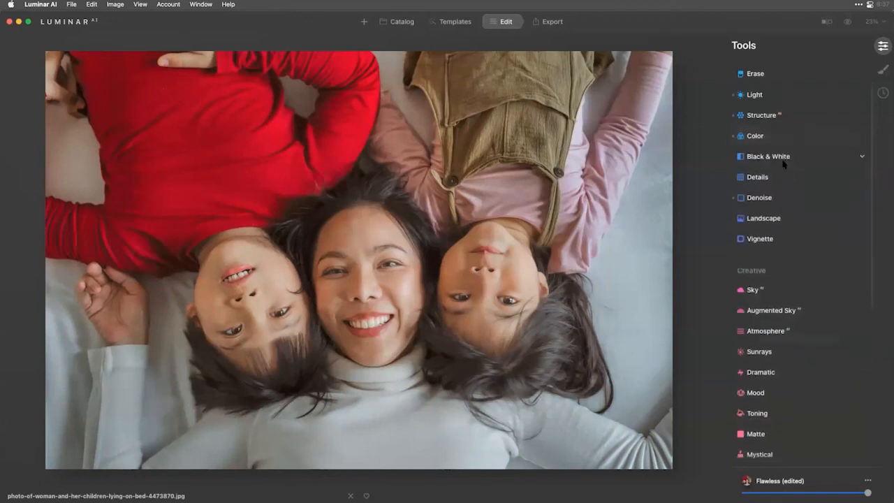
{"action": "left_click", "coordinate": [781, 219]}
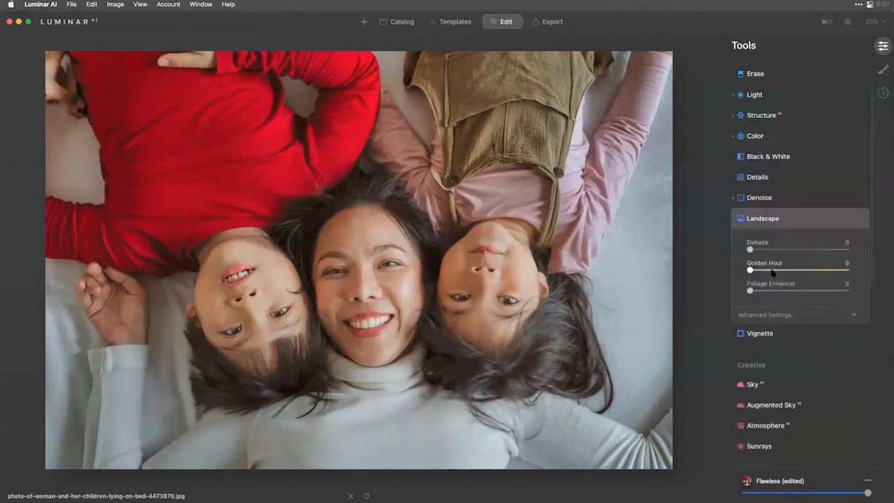
{"action": "left_click_drag", "start_coordinate": [760, 274], "coordinate": [810, 271]}
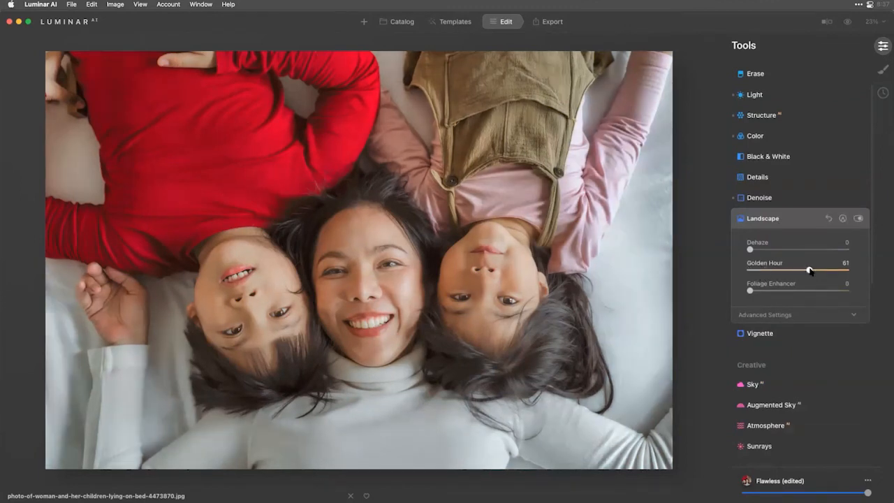
Add a radial mask to the Landscape adjustment, drawn as a large circle centred on the mother's face.
{"action": "left_click", "coordinate": [843, 218]}
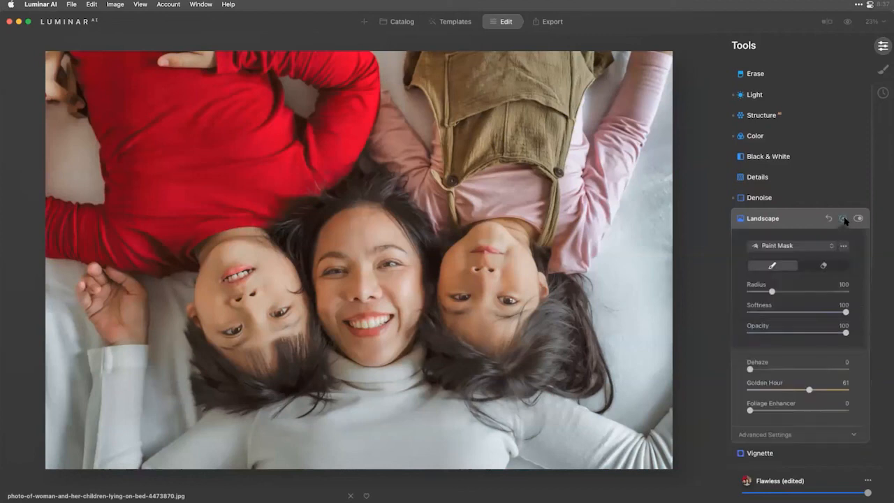
{"action": "left_click", "coordinate": [818, 248]}
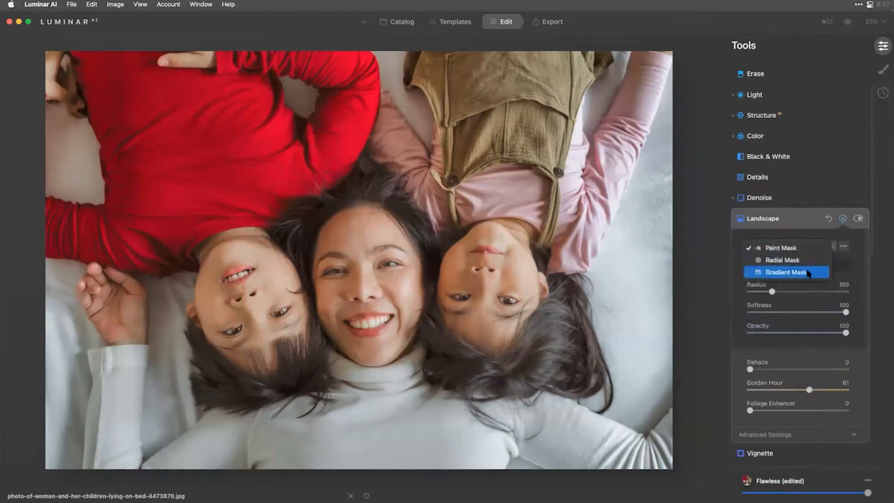
{"action": "key", "text": "Return"}
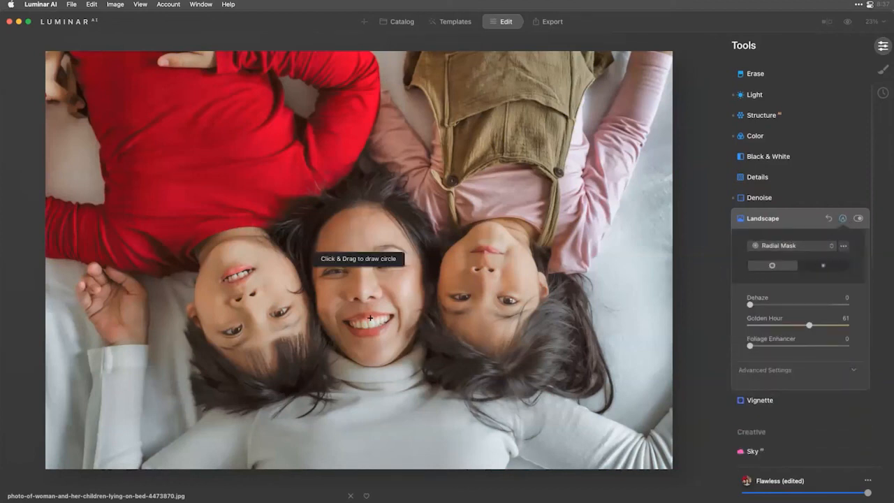
{"action": "mouse_move", "coordinate": [373, 313]}
{"action": "left_mouse_down"}
{"action": "mouse_move", "coordinate": [451, 284]}
{"action": "mouse_move", "coordinate": [535, 273]}
{"action": "mouse_move", "coordinate": [545, 301]}
{"action": "mouse_move", "coordinate": [560, 301]}
{"action": "left_mouse_up"}
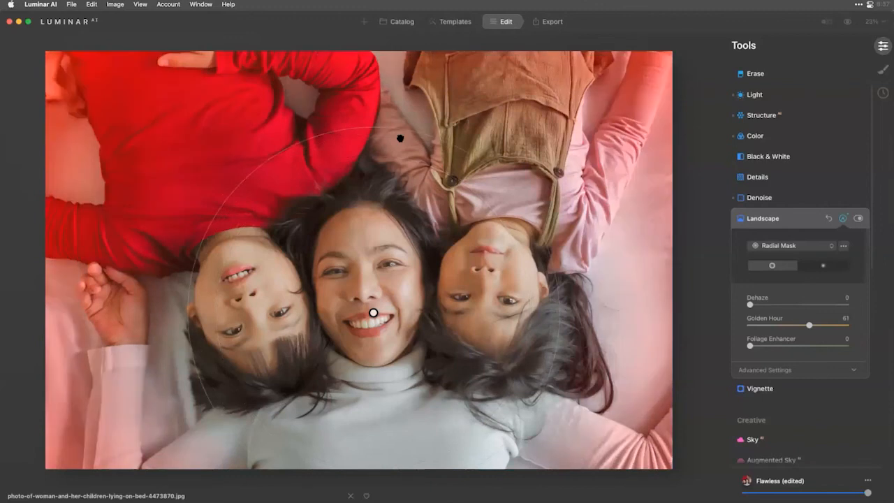
Reshape the radial mask's inner and outer rings into wide ellipses spanning all three faces, and fine-tune its centre on the mother's face.
{"action": "left_click_drag", "start_coordinate": [365, 126], "coordinate": [362, 170]}
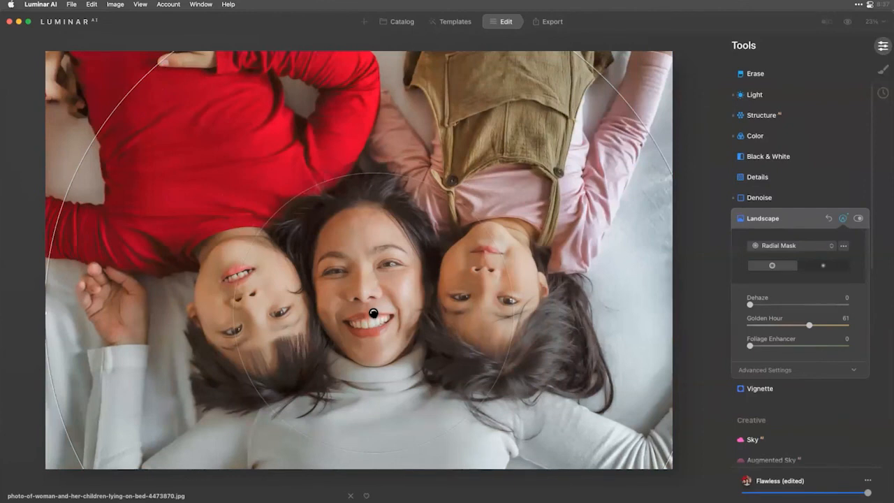
{"action": "left_click_drag", "start_coordinate": [364, 172], "coordinate": [374, 202]}
{"action": "left_click_drag", "start_coordinate": [371, 307], "coordinate": [367, 297]}
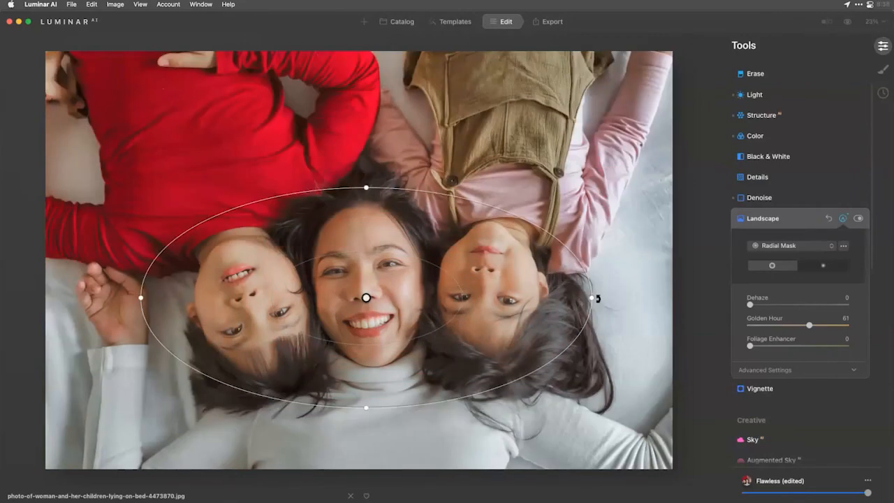
{"action": "left_click_drag", "start_coordinate": [595, 299], "coordinate": [660, 298]}
{"action": "left_click_drag", "start_coordinate": [489, 298], "coordinate": [601, 297]}
{"action": "left_click_drag", "start_coordinate": [376, 249], "coordinate": [374, 238]}
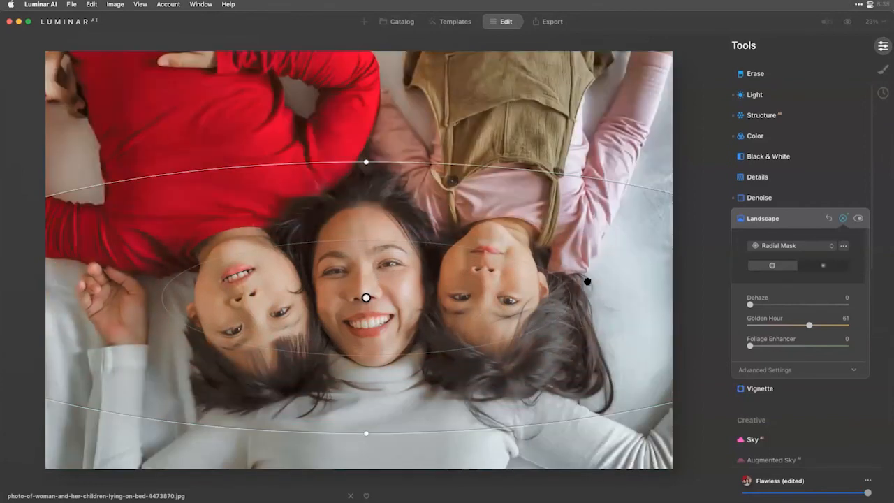
{"action": "left_click_drag", "start_coordinate": [366, 298], "coordinate": [369, 309]}
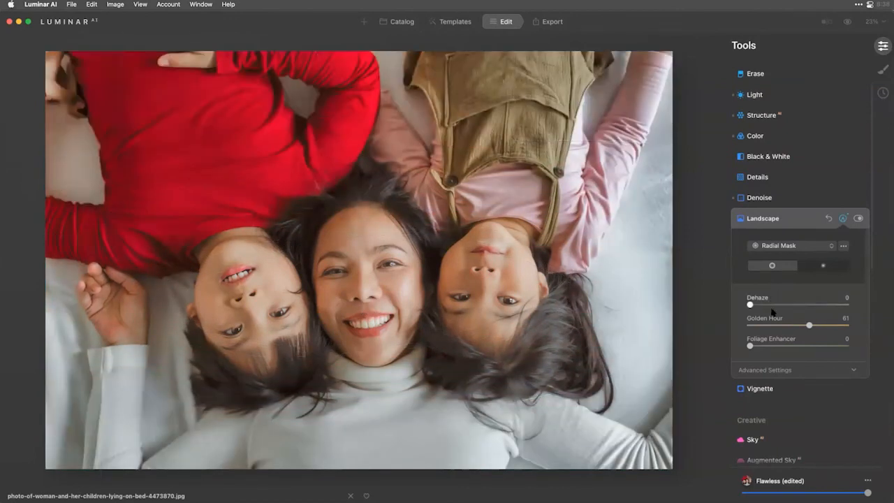
Set the masked Golden Hour to 65 and copy the Landscape tool's mask.
{"action": "left_click_drag", "start_coordinate": [809, 326], "coordinate": [813, 328]}
{"action": "left_click", "coordinate": [844, 247]}
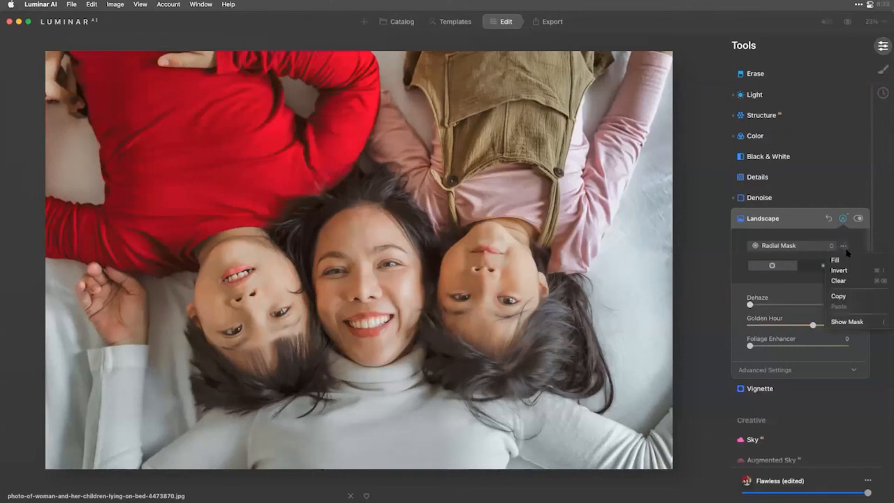
{"action": "left_click", "coordinate": [850, 298]}
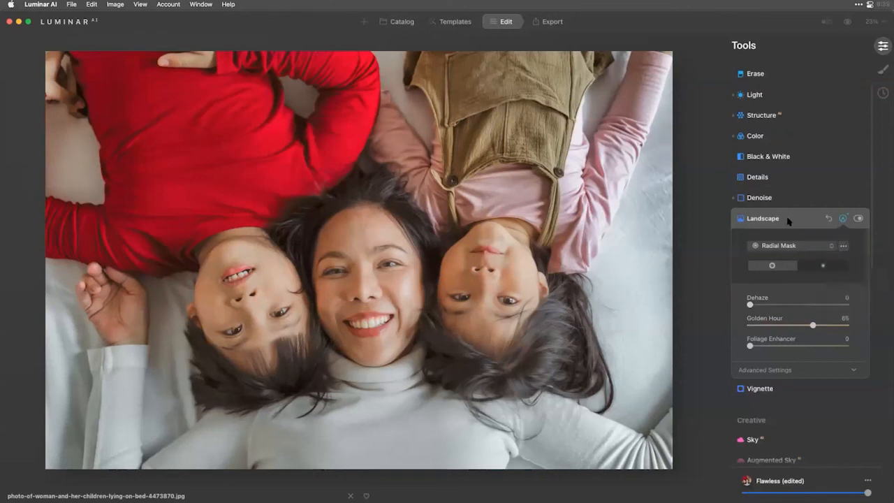
{"action": "left_click", "coordinate": [789, 219]}
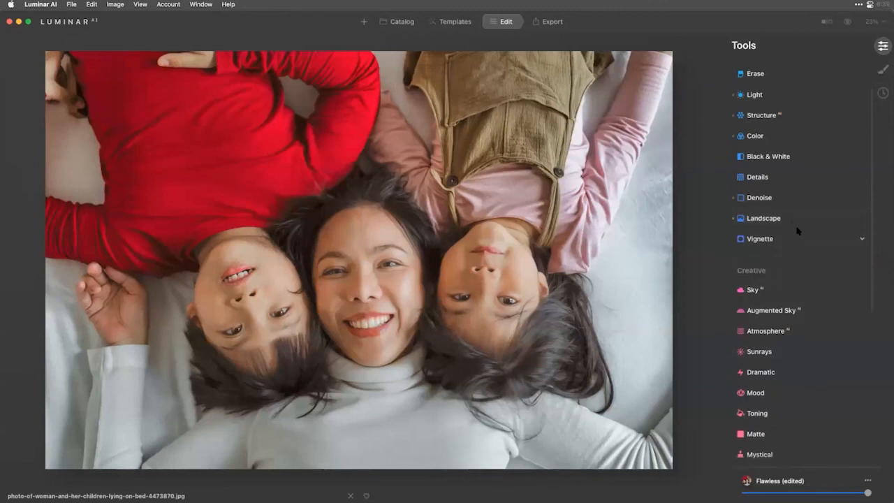
Set the Color Harmony Warmth to 70 and paste the copied mask onto that tool.
{"action": "scroll", "coordinate": [798, 231], "scroll_direction": "down", "scroll_amount": 8}
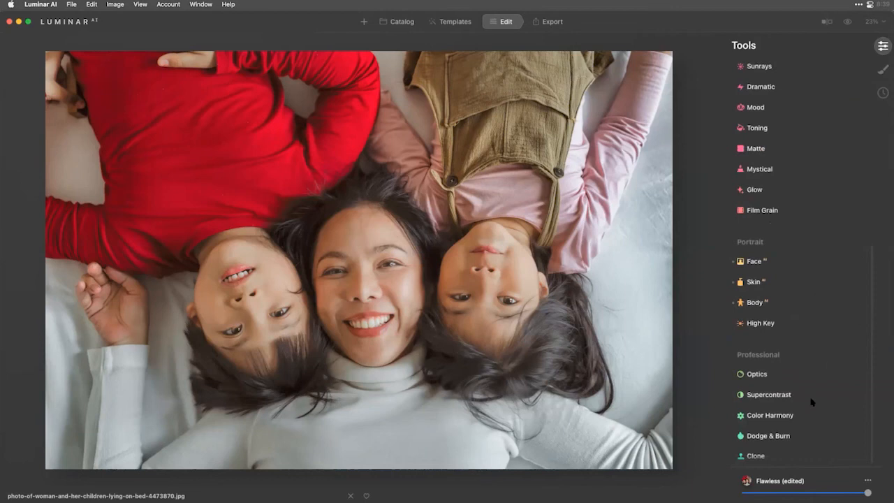
{"action": "left_click", "coordinate": [790, 417]}
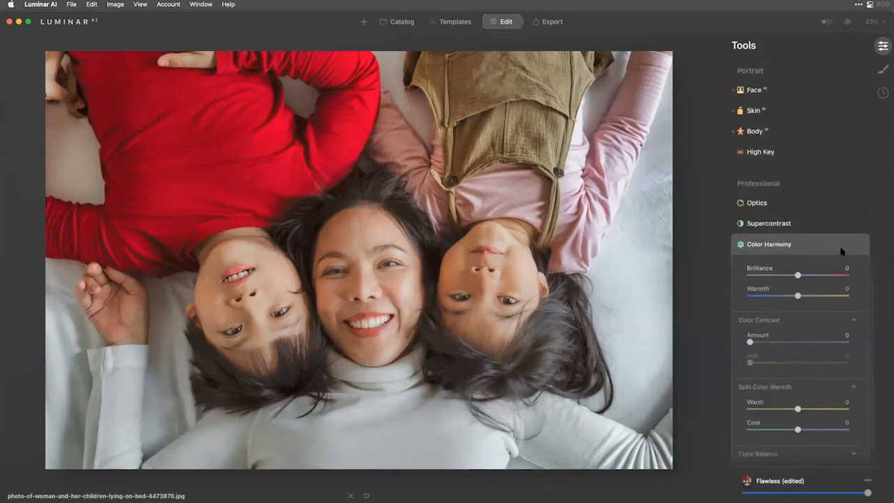
{"action": "left_click_drag", "start_coordinate": [802, 297], "coordinate": [835, 297]}
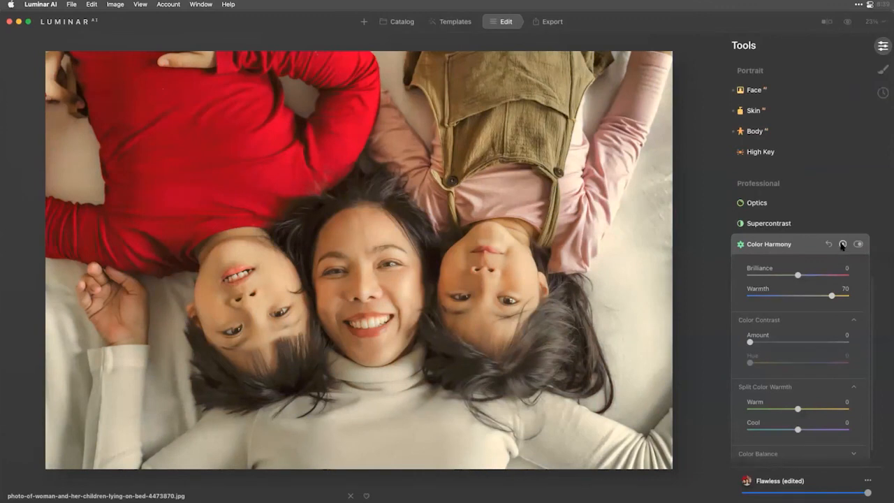
{"action": "left_click", "coordinate": [842, 245]}
{"action": "left_click", "coordinate": [845, 272]}
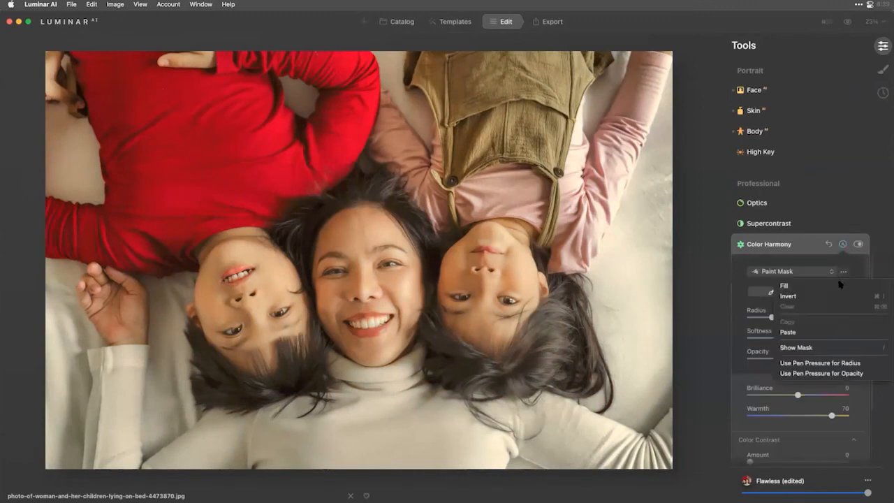
{"action": "left_click", "coordinate": [816, 332]}
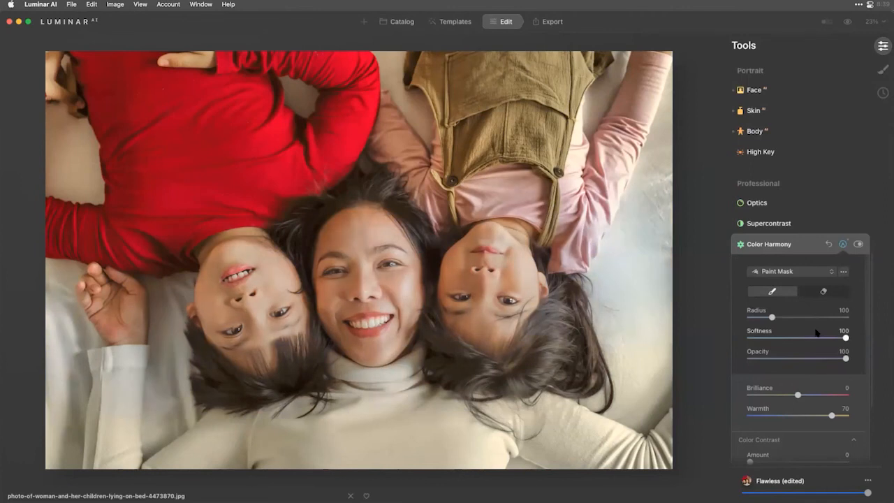
Raise the Color Harmony Warmth to 93 and invert its mask.
{"action": "left_click_drag", "start_coordinate": [824, 417], "coordinate": [847, 416]}
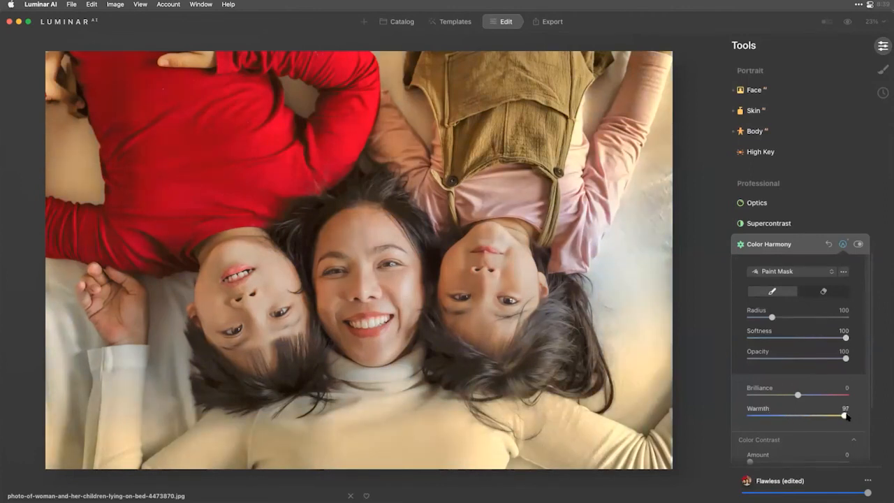
{"action": "left_click", "coordinate": [844, 271]}
{"action": "left_click", "coordinate": [840, 296]}
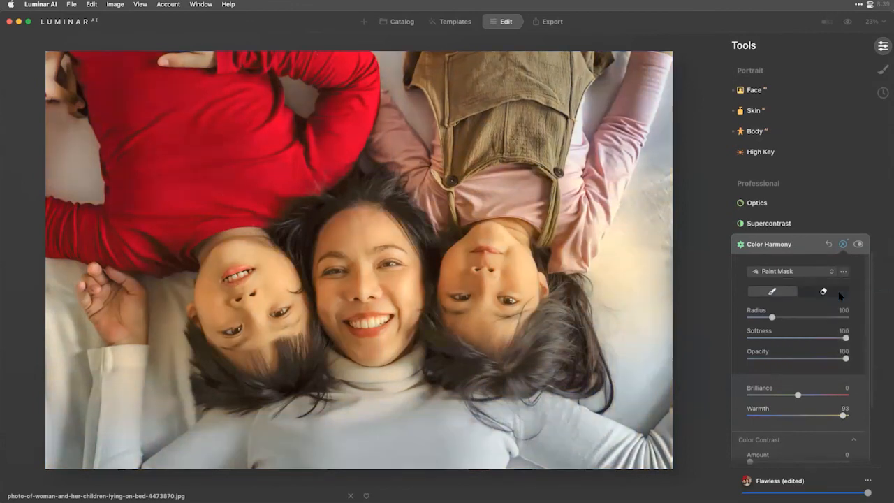
Set the Color Harmony Brilliance to 6 and Warmth to 26, then compare the photo with and without the tool, leaving it enabled.
{"action": "left_click_drag", "start_coordinate": [816, 416], "coordinate": [802, 418]}
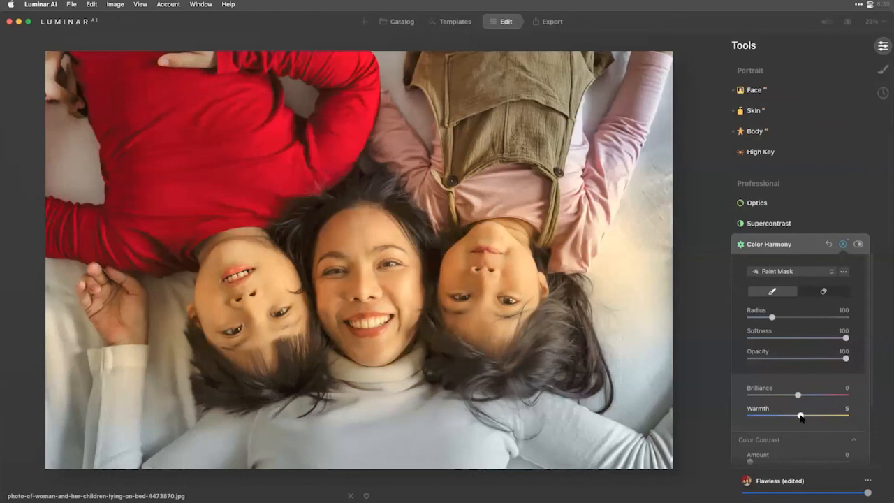
{"action": "left_click", "coordinate": [800, 249]}
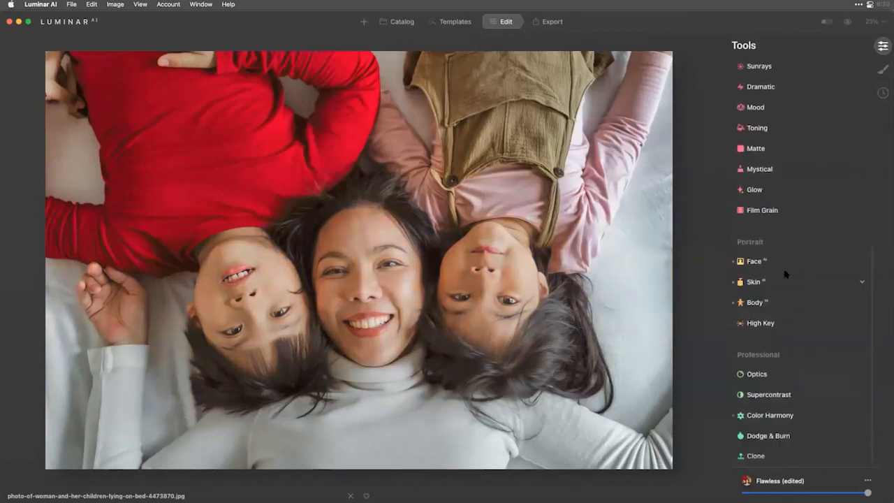
{"action": "left_click", "coordinate": [787, 418]}
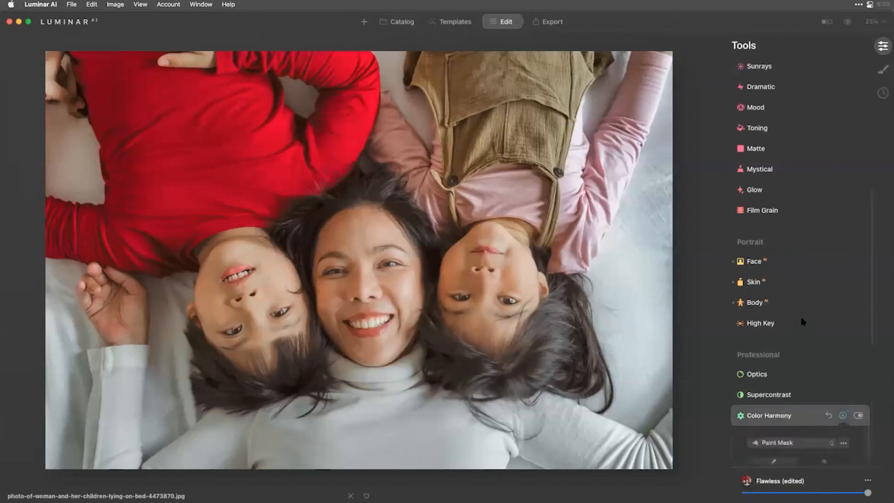
{"action": "mouse_move", "coordinate": [809, 262]}
{"action": "left_mouse_down"}
{"action": "mouse_move", "coordinate": [821, 260]}
{"action": "mouse_move", "coordinate": [806, 239]}
{"action": "mouse_move", "coordinate": [809, 257]}
{"action": "left_mouse_up"}
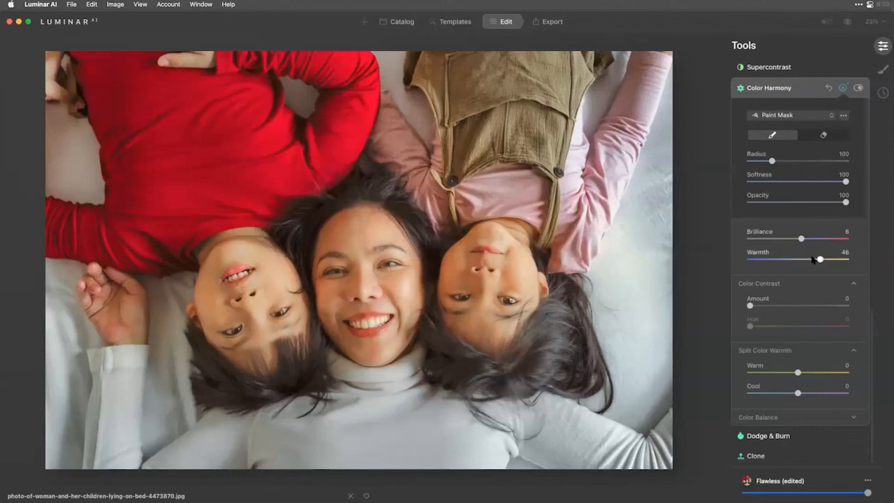
{"action": "left_click", "coordinate": [859, 89]}
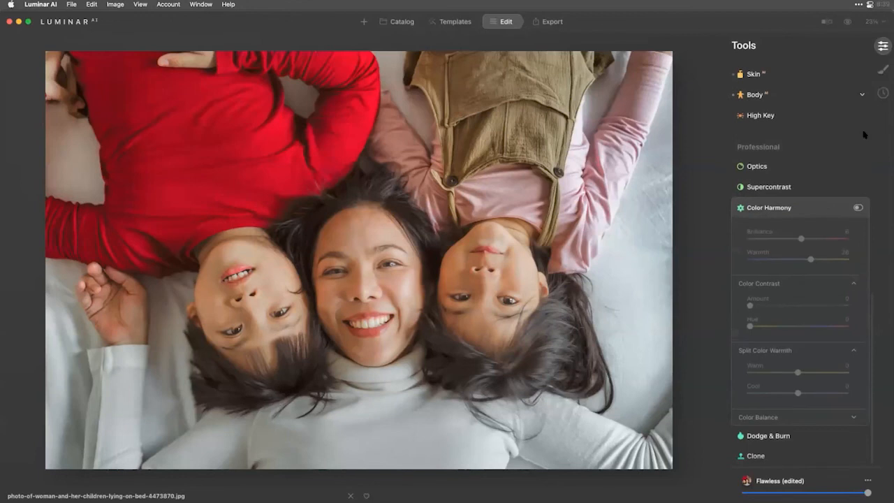
{"action": "left_click", "coordinate": [859, 208]}
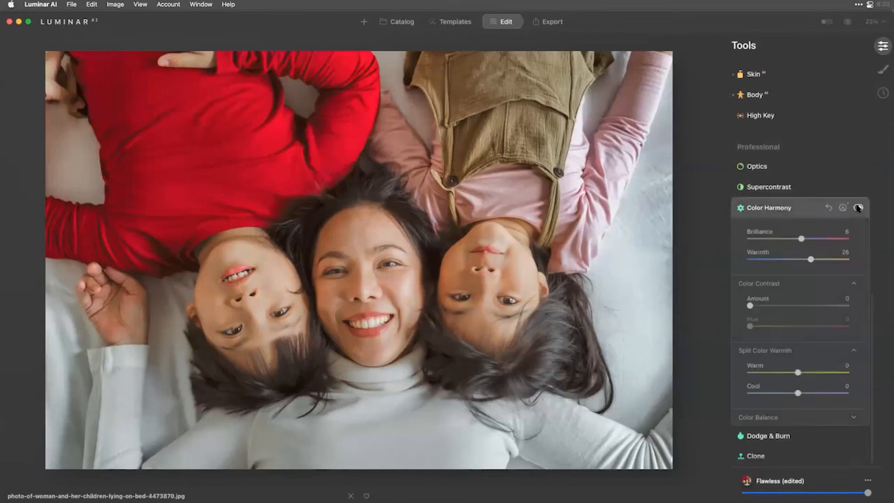